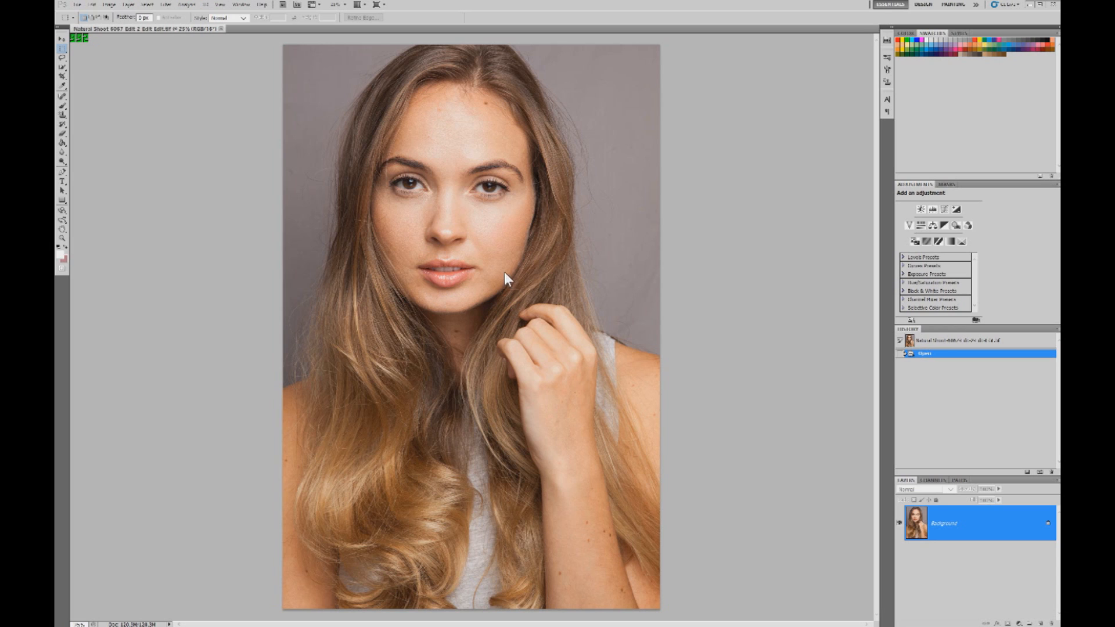
Activate the Dodge tool and look at the Dodge, Burn and Sponge tool variants.
{"action": "left_click", "coordinate": [63, 162]}
{"action": "right_click", "coordinate": [63, 164]}
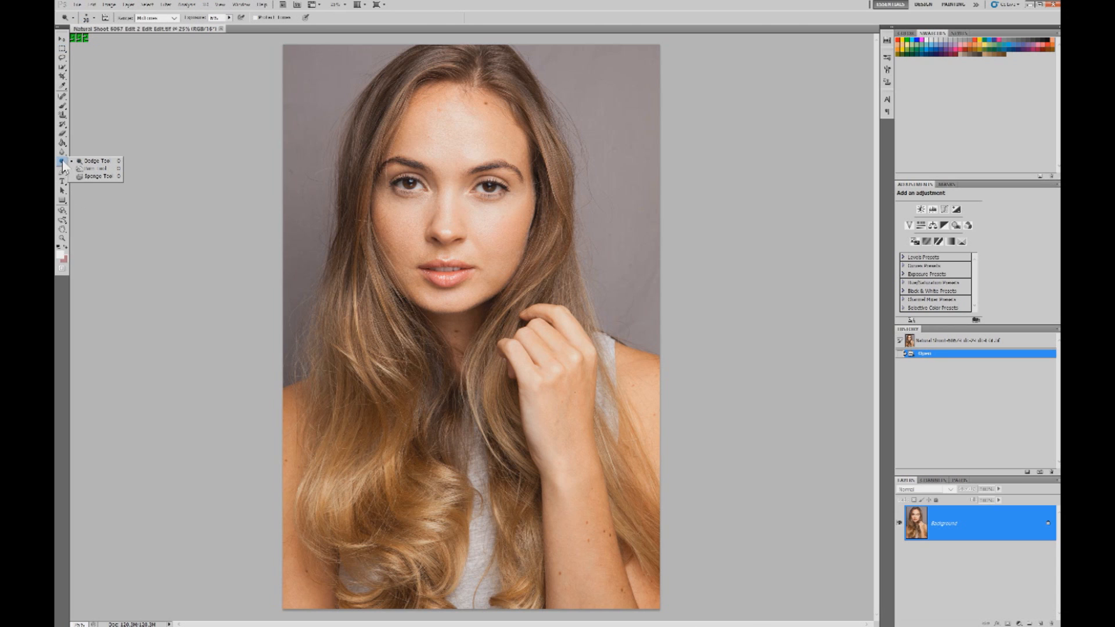
{"action": "left_click", "coordinate": [63, 162]}
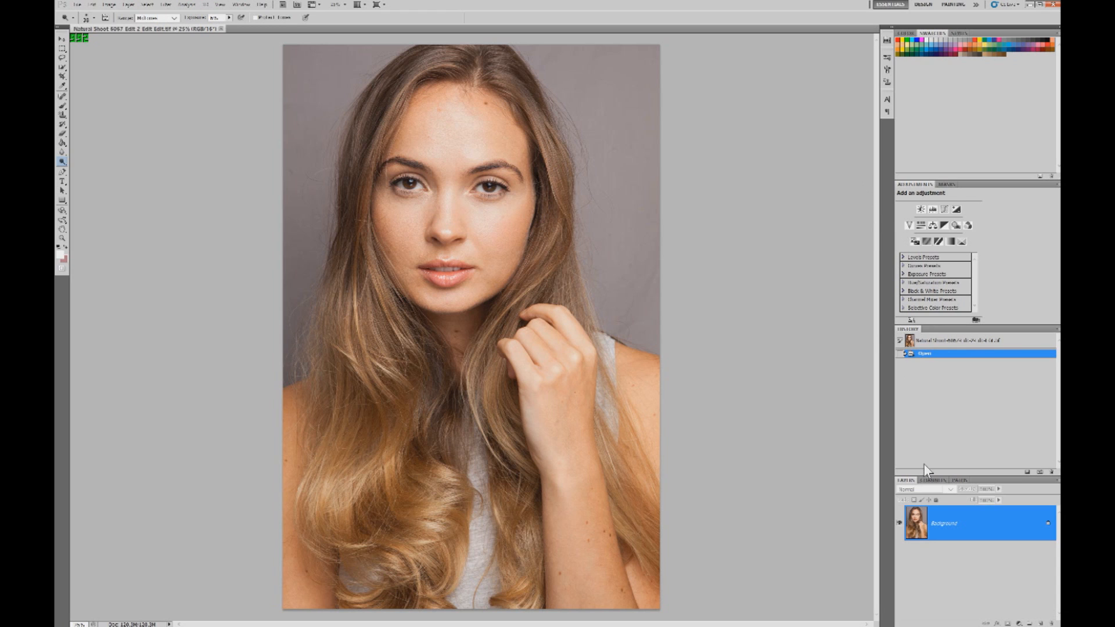
Duplicate the Background layer and add a brightening Curves adjustment above it with its mask inverted to black.
{"action": "left_click_drag", "start_coordinate": [956, 521], "coordinate": [1043, 622]}
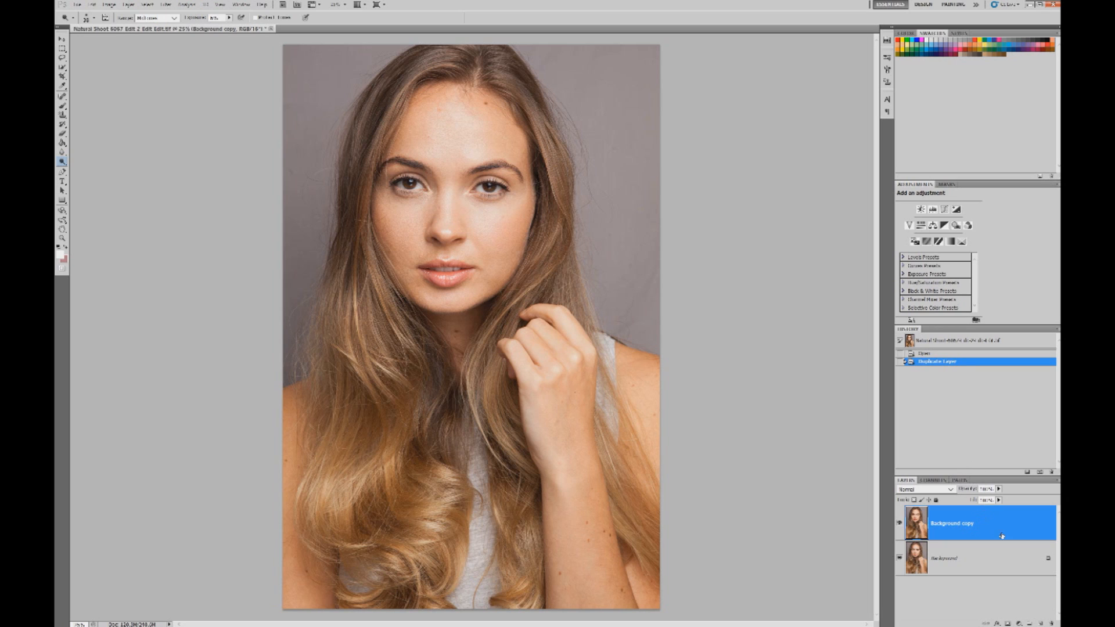
{"action": "left_click", "coordinate": [1018, 623]}
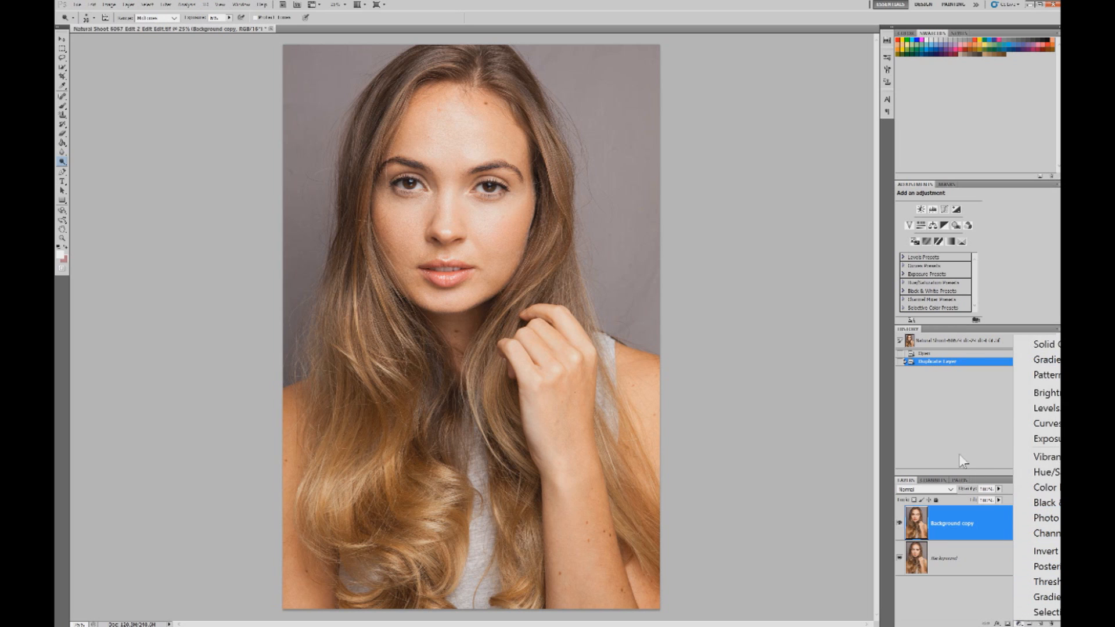
{"action": "left_click", "coordinate": [1052, 430]}
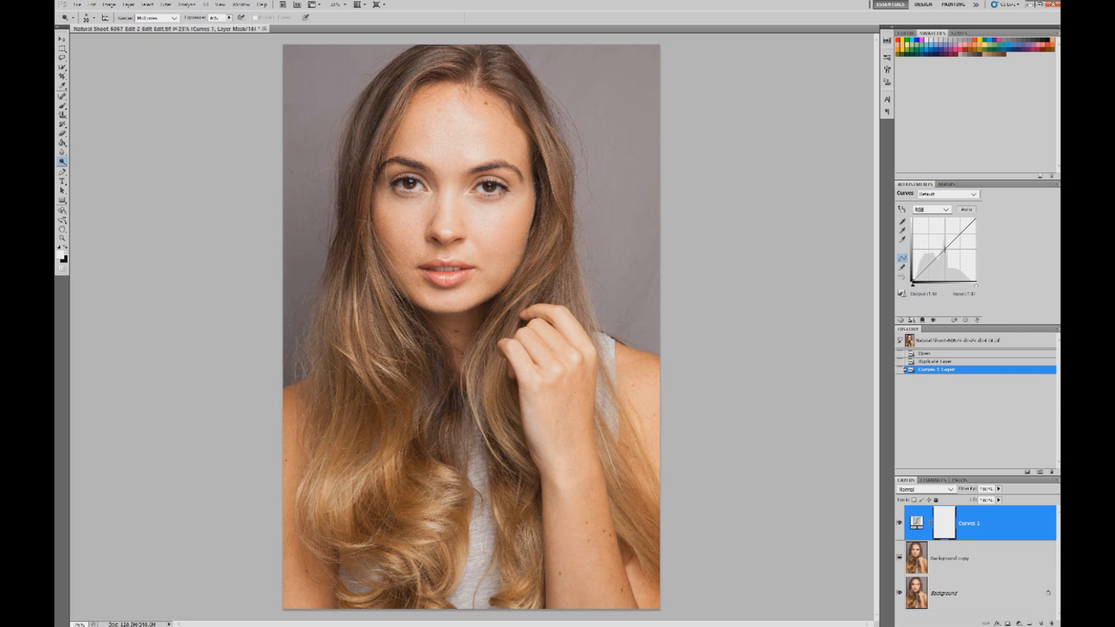
{"action": "left_click_drag", "start_coordinate": [944, 249], "coordinate": [938, 239]}
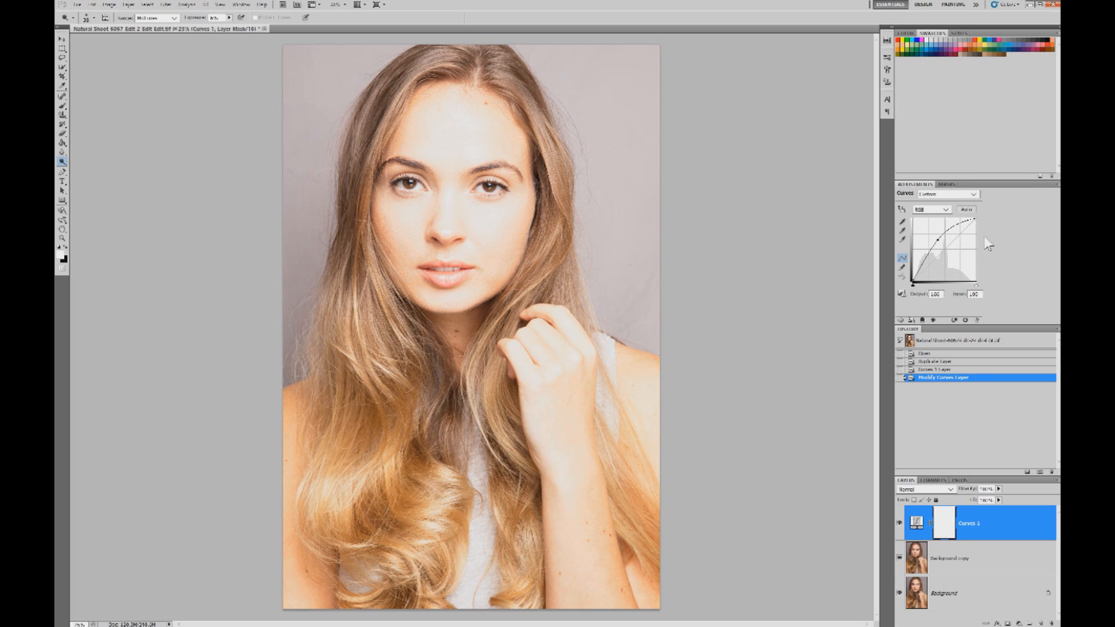
{"action": "key", "text": "ctrl+i"}
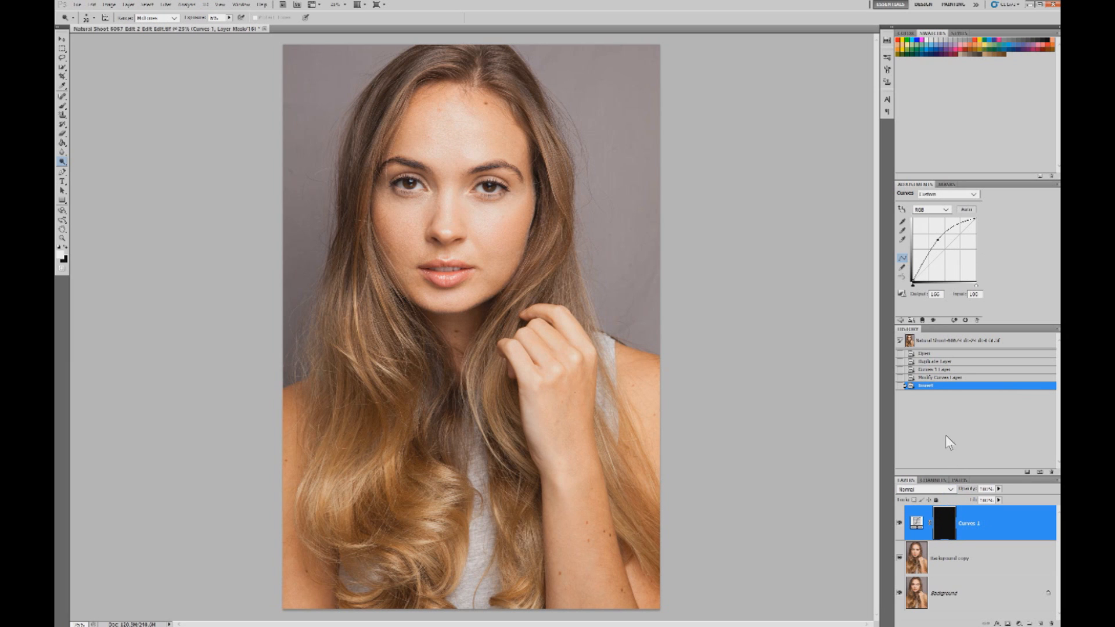
Add a darkening Curves adjustment with its mask inverted to black, and place it below the brightening Curves layer.
{"action": "left_click", "coordinate": [1017, 623]}
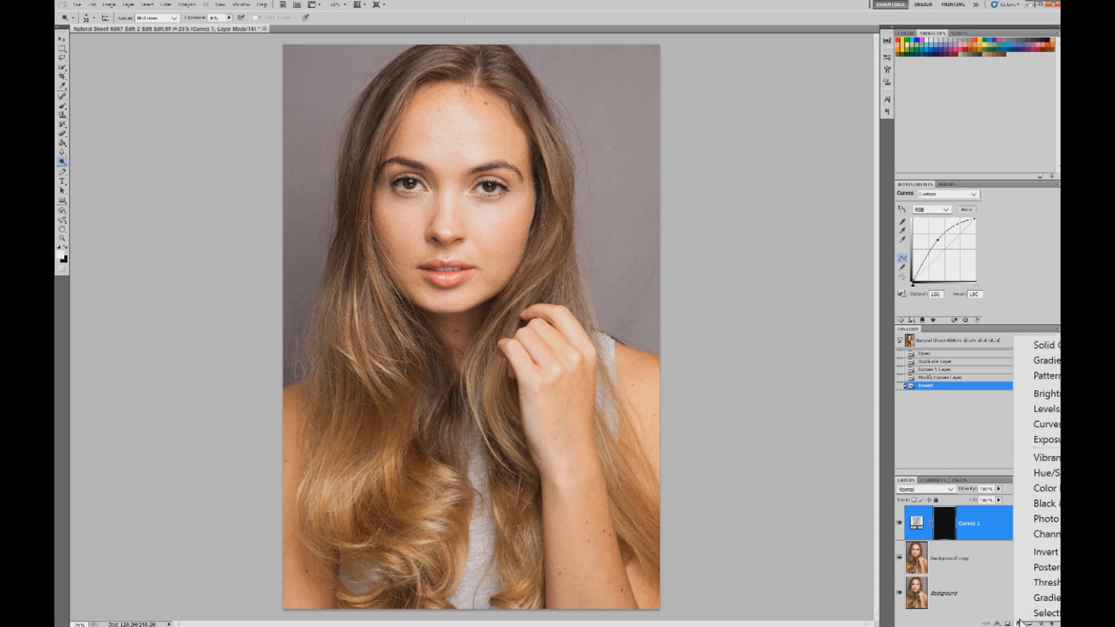
{"action": "left_click", "coordinate": [1038, 426]}
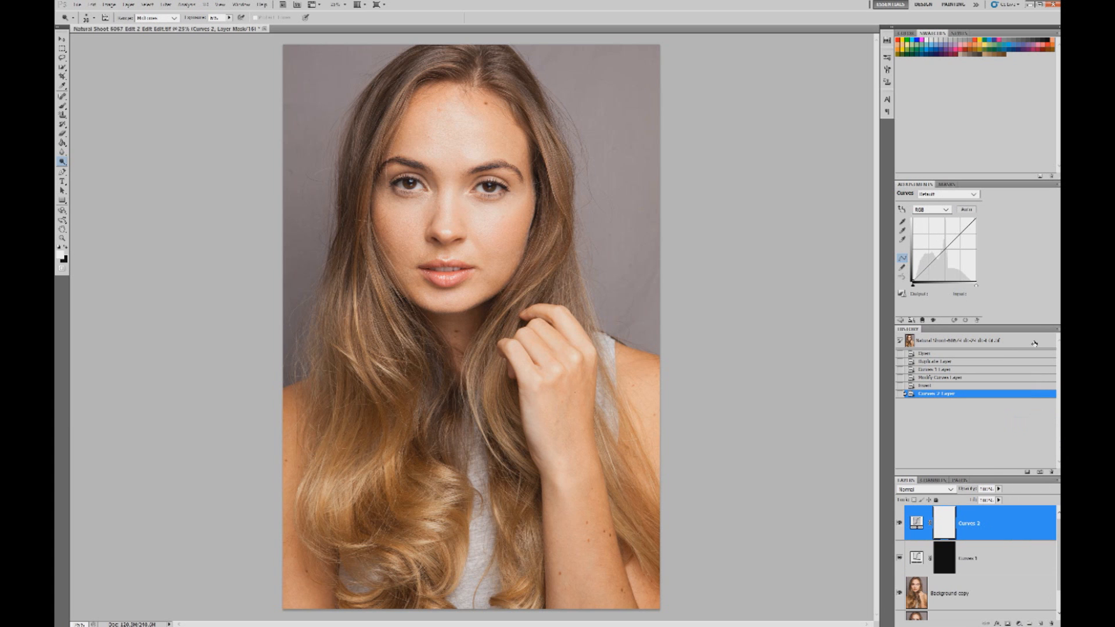
{"action": "left_click_drag", "start_coordinate": [946, 251], "coordinate": [952, 259]}
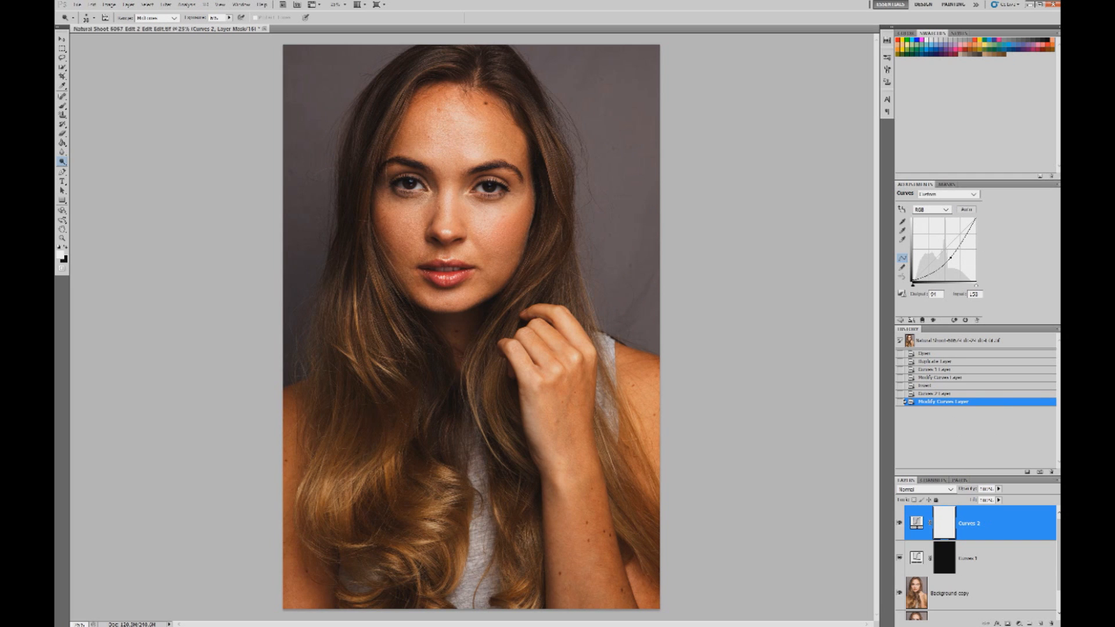
{"action": "key", "text": "ctrl+i"}
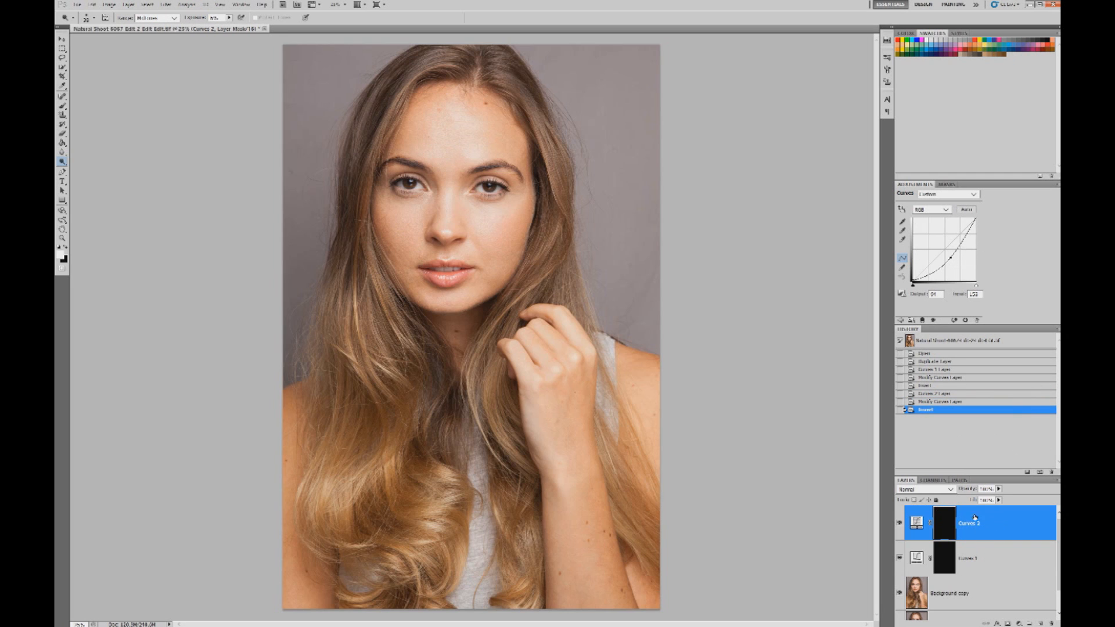
{"action": "left_click_drag", "start_coordinate": [979, 524], "coordinate": [984, 558]}
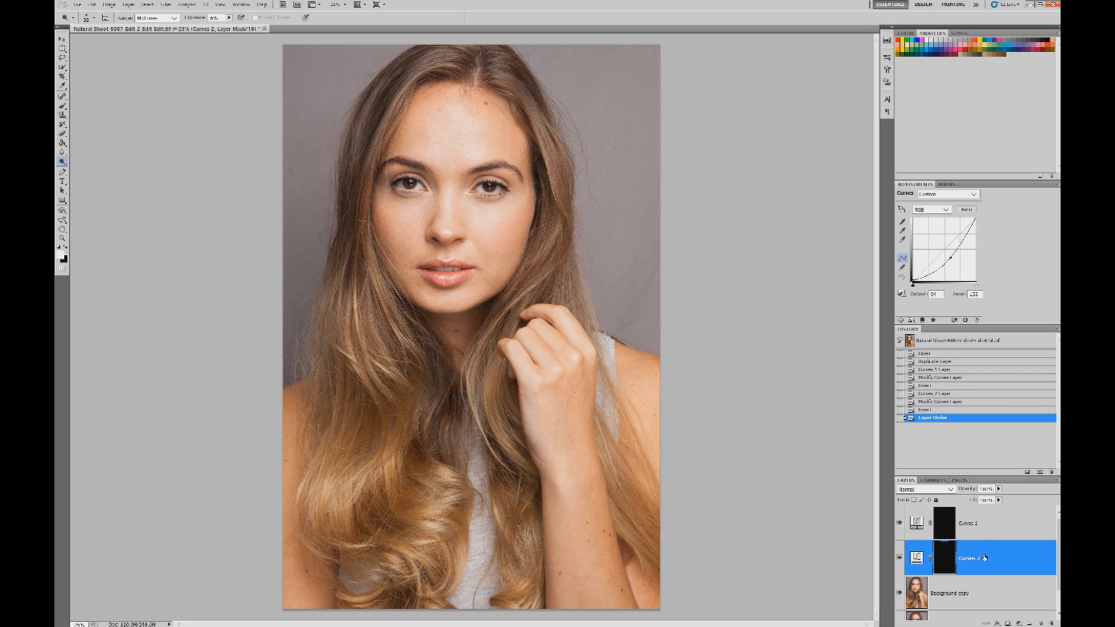
Rename the brightening Curves layer to Dodging.
{"action": "left_click", "coordinate": [974, 525]}
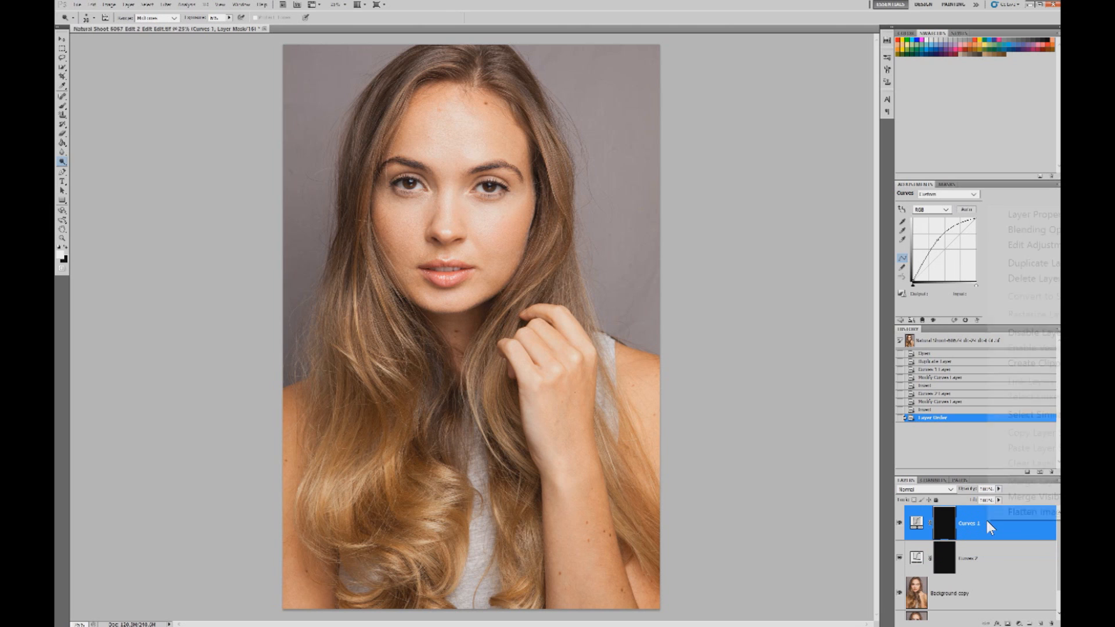
{"action": "right_click", "coordinate": [987, 520]}
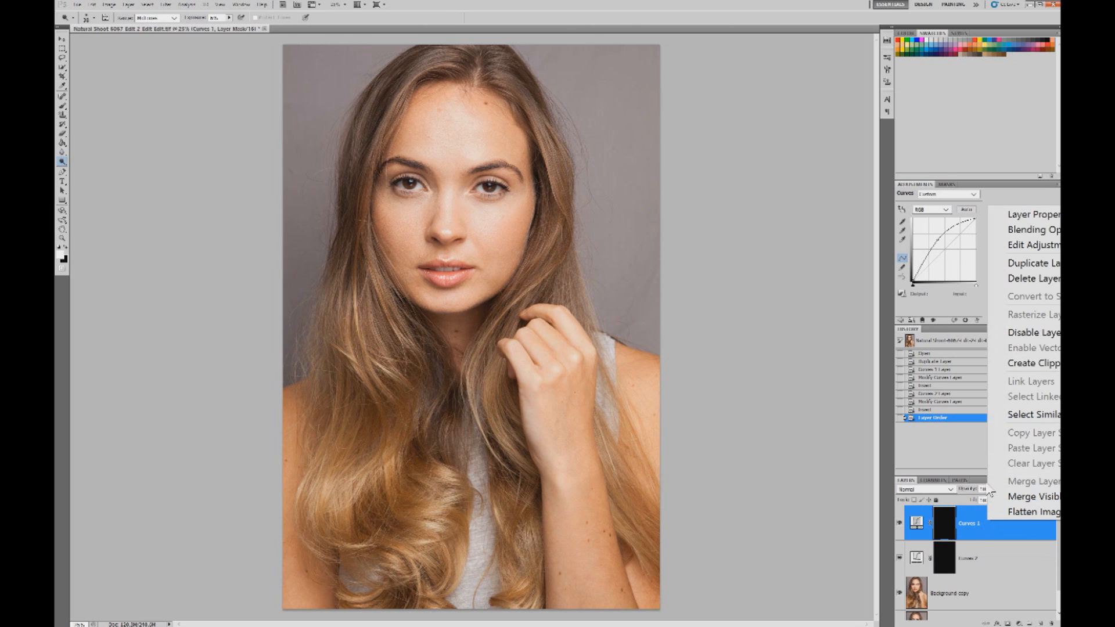
{"action": "left_click", "coordinate": [1026, 216]}
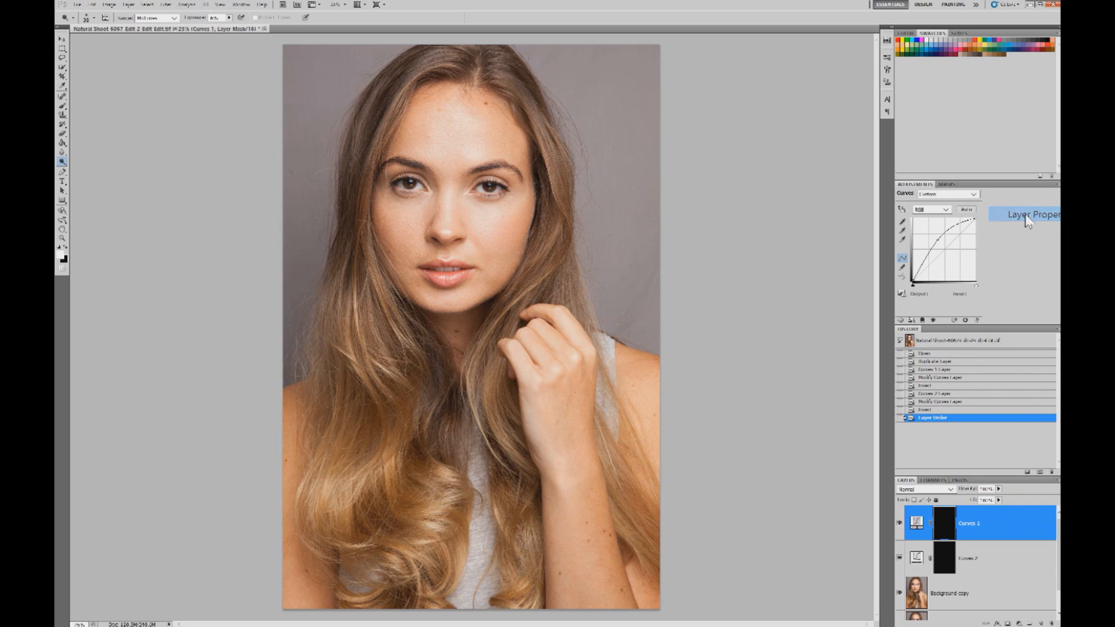
{"action": "type", "text": "Dodging"}
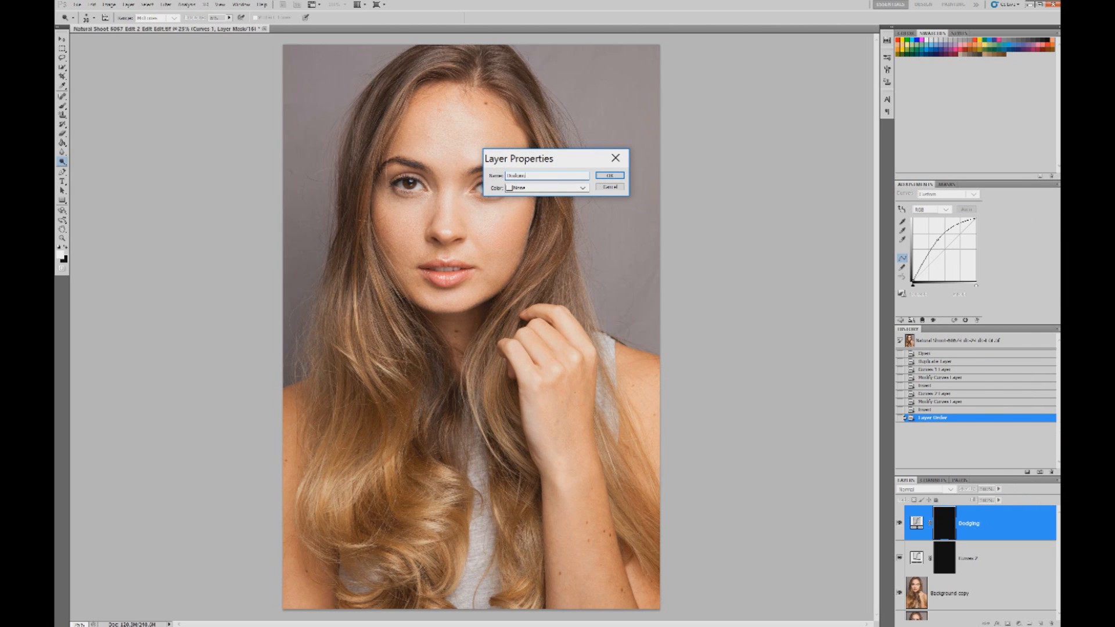
{"action": "left_click", "coordinate": [603, 175]}
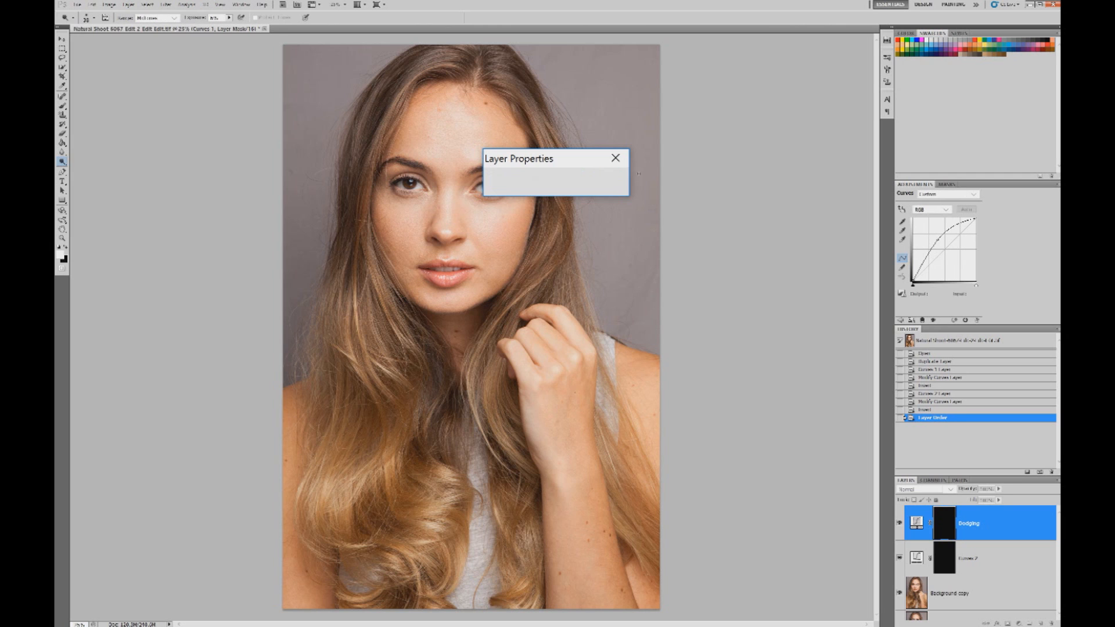
Rename the darkening Curves layer to Burning.
{"action": "left_click", "coordinate": [980, 560]}
{"action": "right_click", "coordinate": [983, 556]}
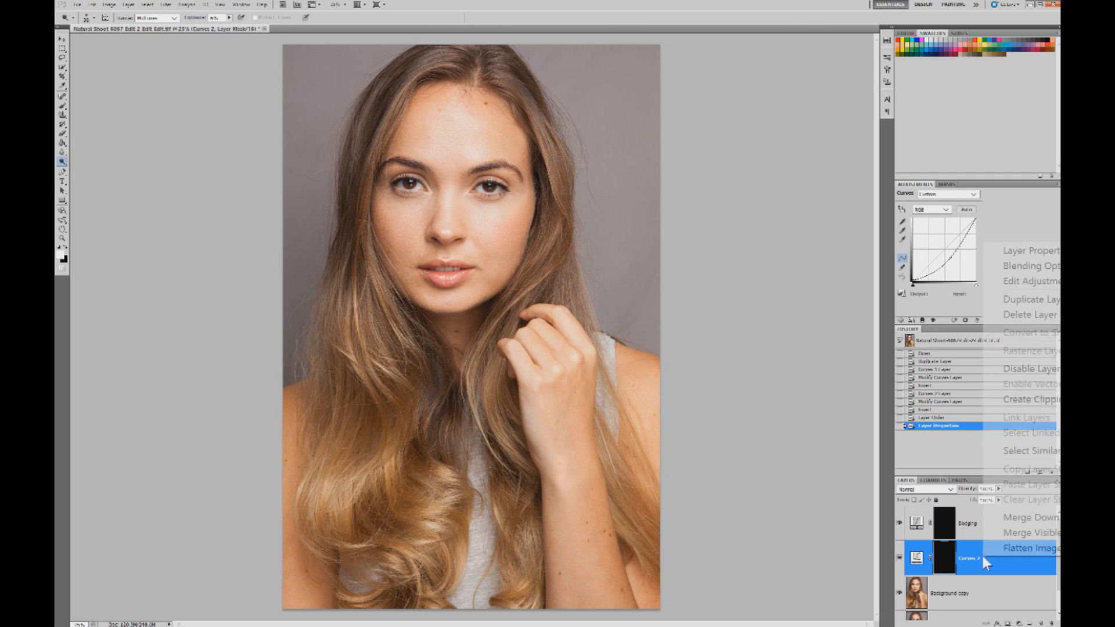
{"action": "left_click", "coordinate": [1007, 256]}
{"action": "type", "text": "Burning"}
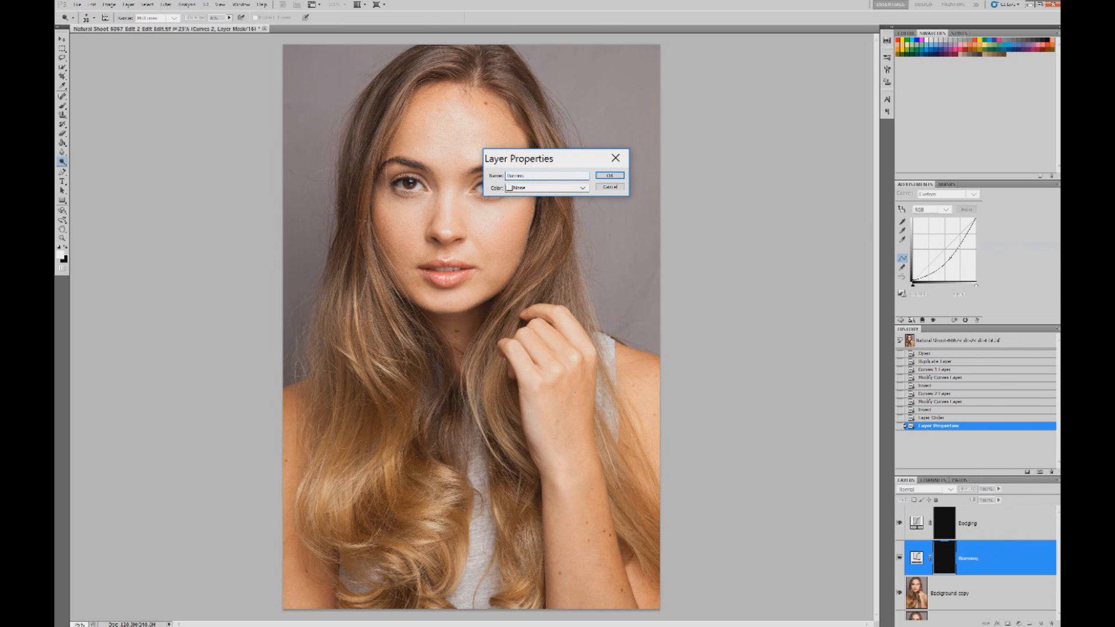
{"action": "key", "text": "Return"}
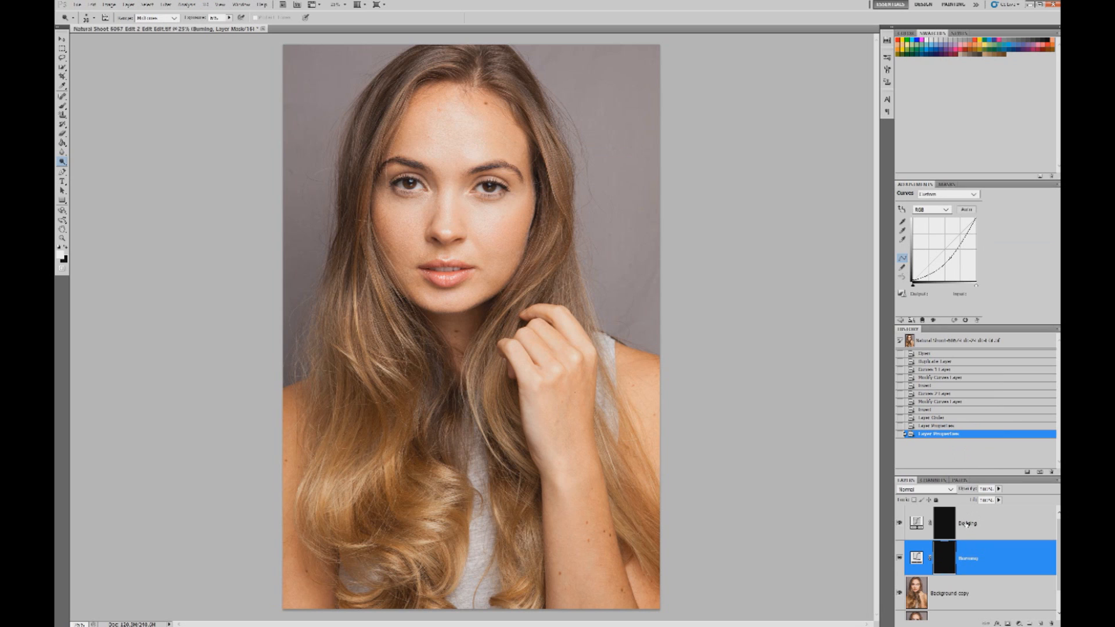
Select the Dodging layer and activate the Brush tool for painting on its mask.
{"action": "left_click", "coordinate": [966, 529]}
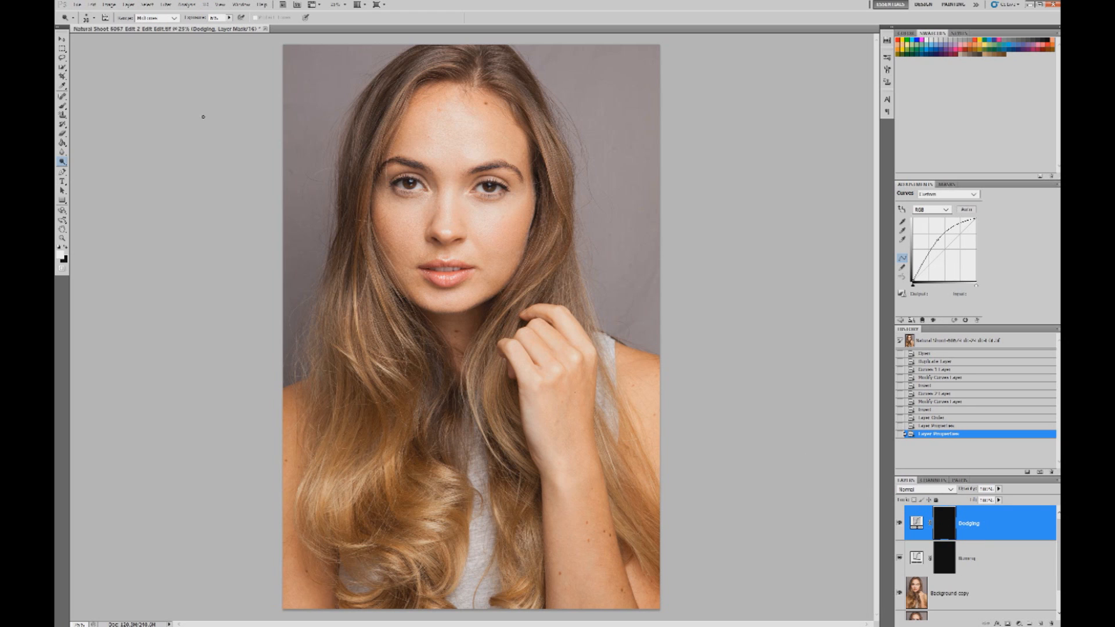
{"action": "left_click", "coordinate": [63, 105]}
{"action": "left_click", "coordinate": [94, 106]}
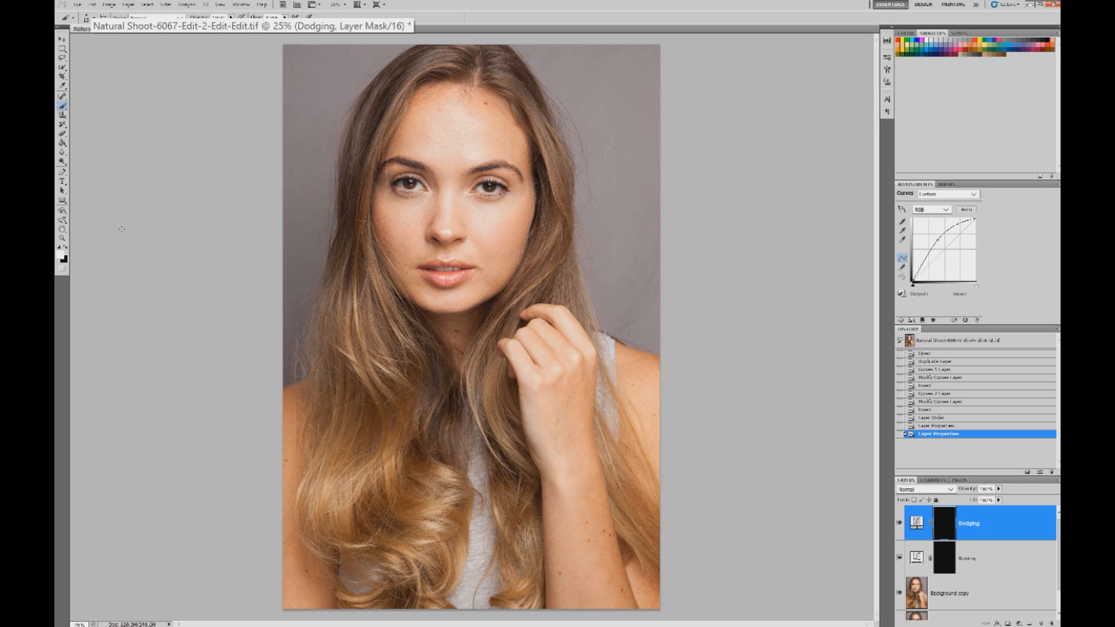
{"action": "left_click", "coordinate": [62, 238]}
{"action": "left_click", "coordinate": [441, 200]}
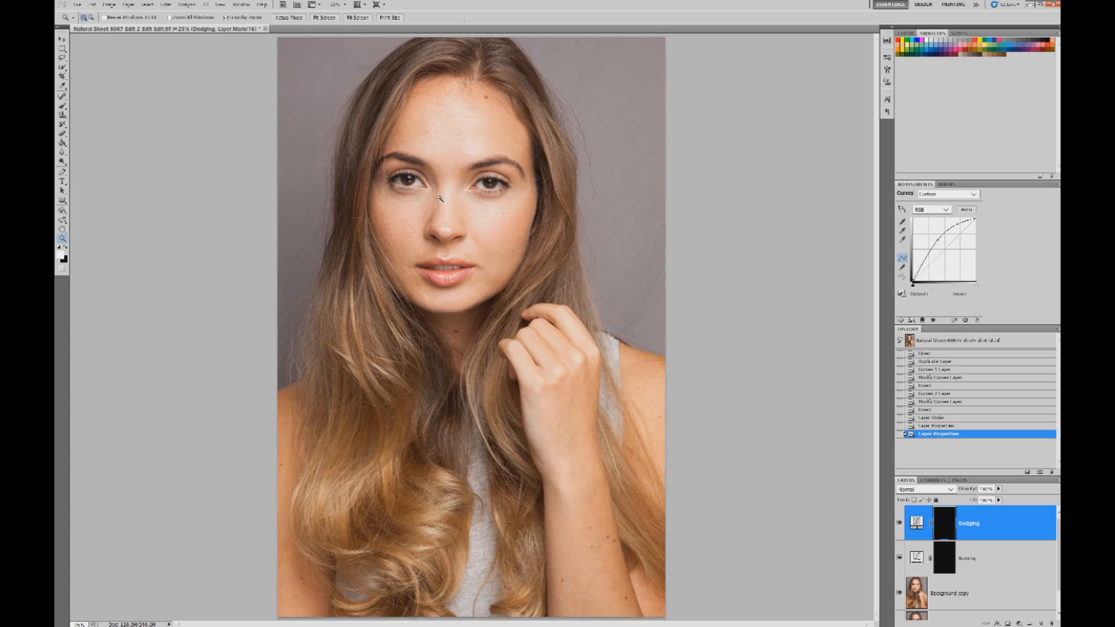
{"action": "left_click", "coordinate": [441, 200]}
{"action": "left_click", "coordinate": [436, 187]}
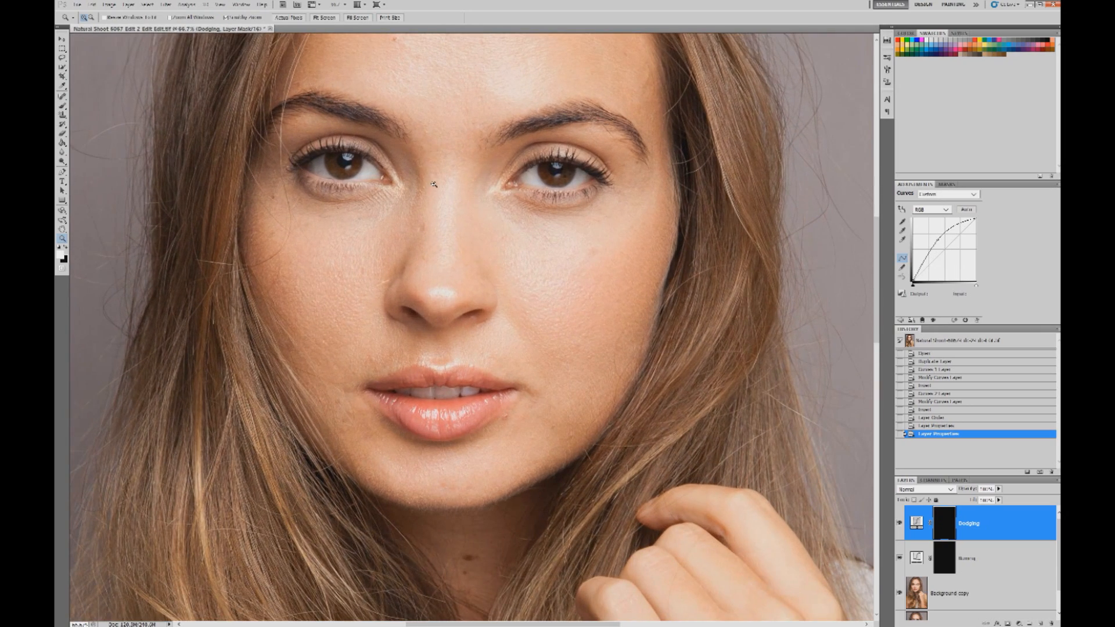
{"action": "left_click", "coordinate": [426, 177]}
{"action": "right_click", "coordinate": [516, 225]}
{"action": "left_click", "coordinate": [531, 296]}
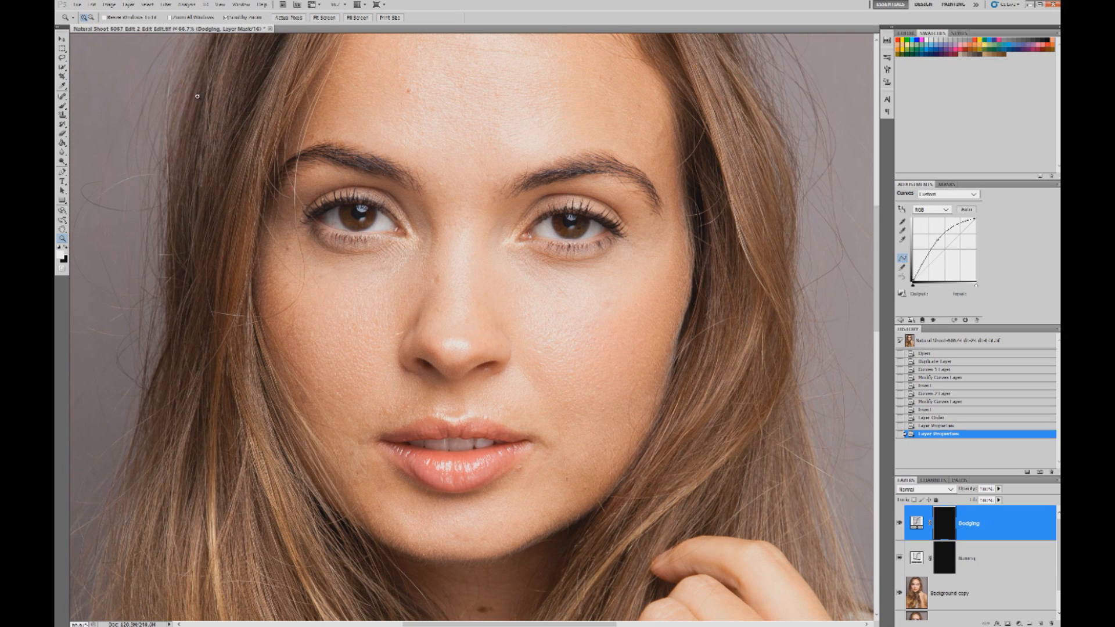
{"action": "left_click", "coordinate": [62, 106]}
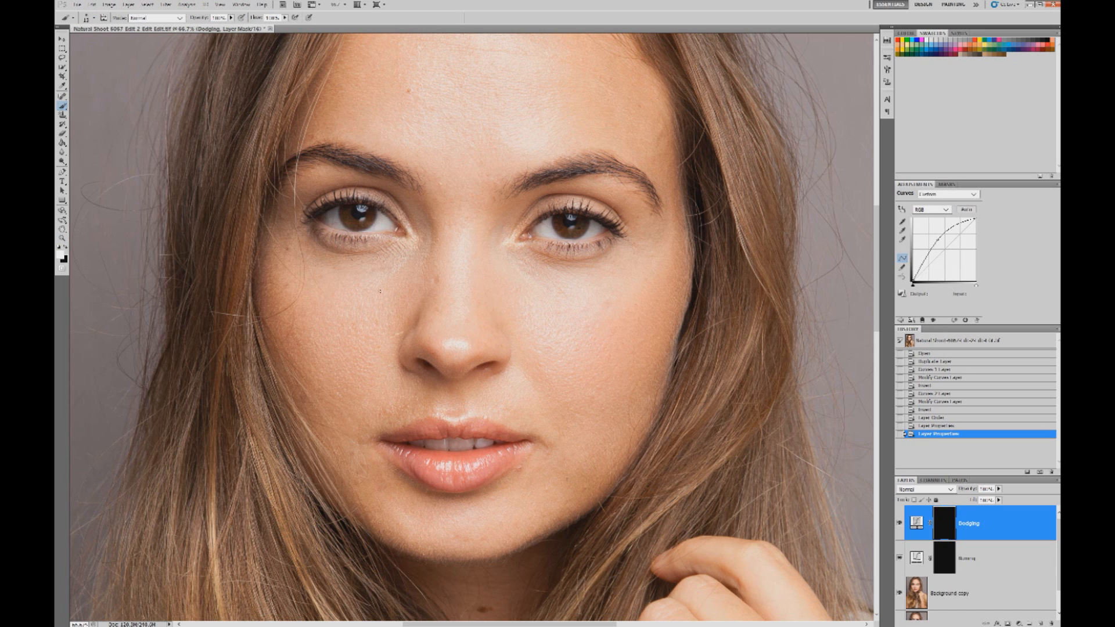
Lower the brush flow to a very low percentage and check the brush's size and hardness settings.
{"action": "left_click", "coordinate": [285, 18]}
{"action": "left_click_drag", "start_coordinate": [284, 24], "coordinate": [229, 34]}
{"action": "left_click", "coordinate": [285, 18]}
{"action": "left_click", "coordinate": [93, 19]}
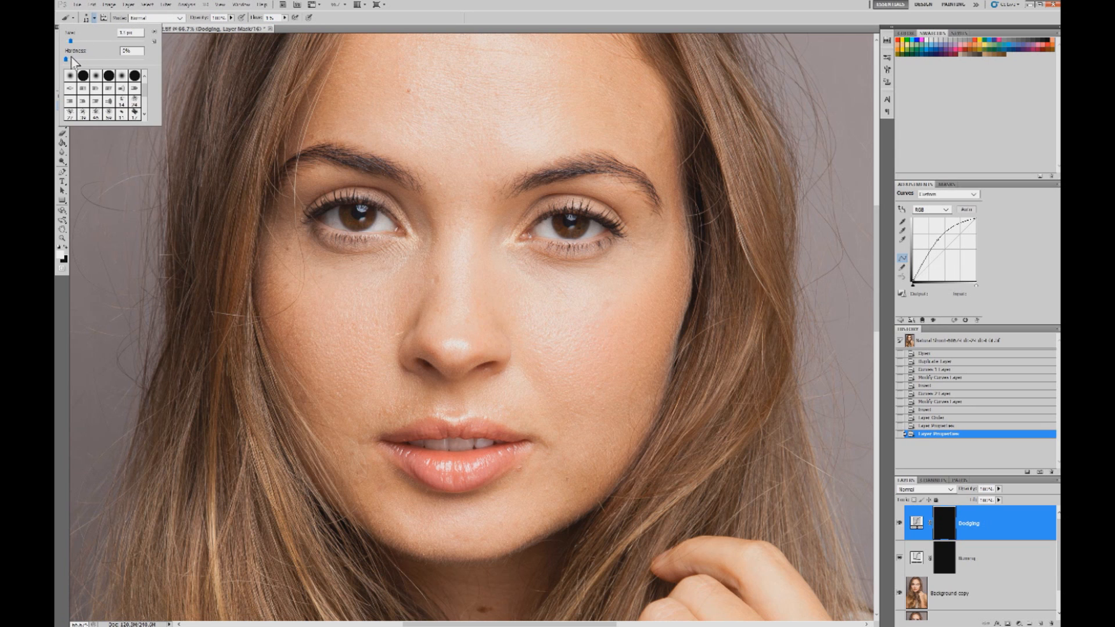
{"action": "left_click", "coordinate": [94, 20]}
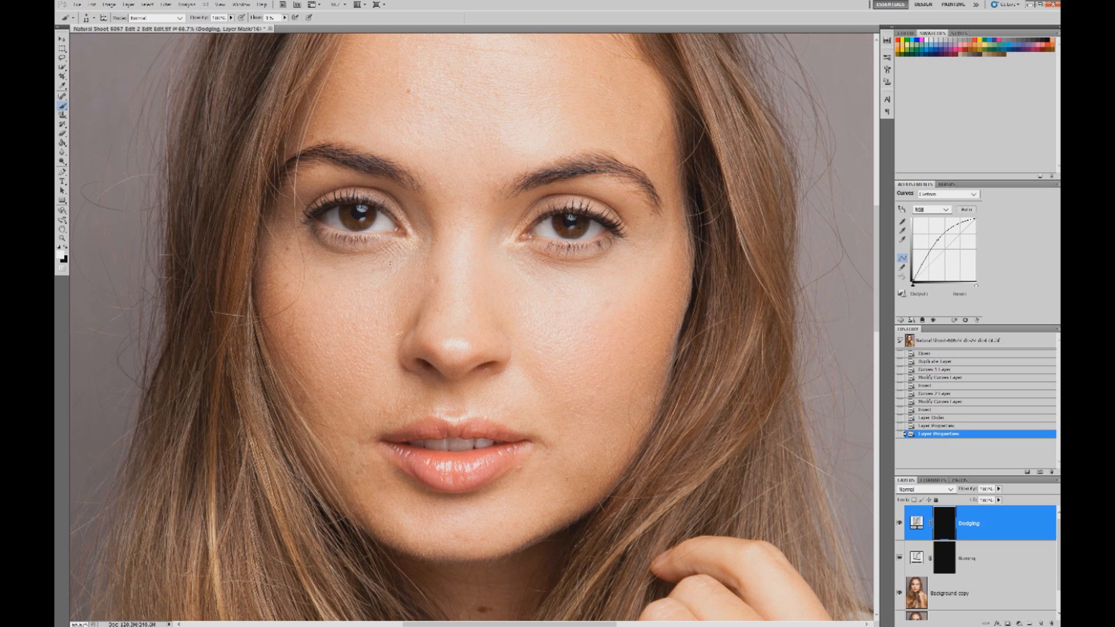
Examine the skin around the eyes, nose and cheeks at 100% and 200% magnification for uneven light and dark areas.
{"action": "left_click", "coordinate": [62, 238]}
{"action": "left_click", "coordinate": [350, 282]}
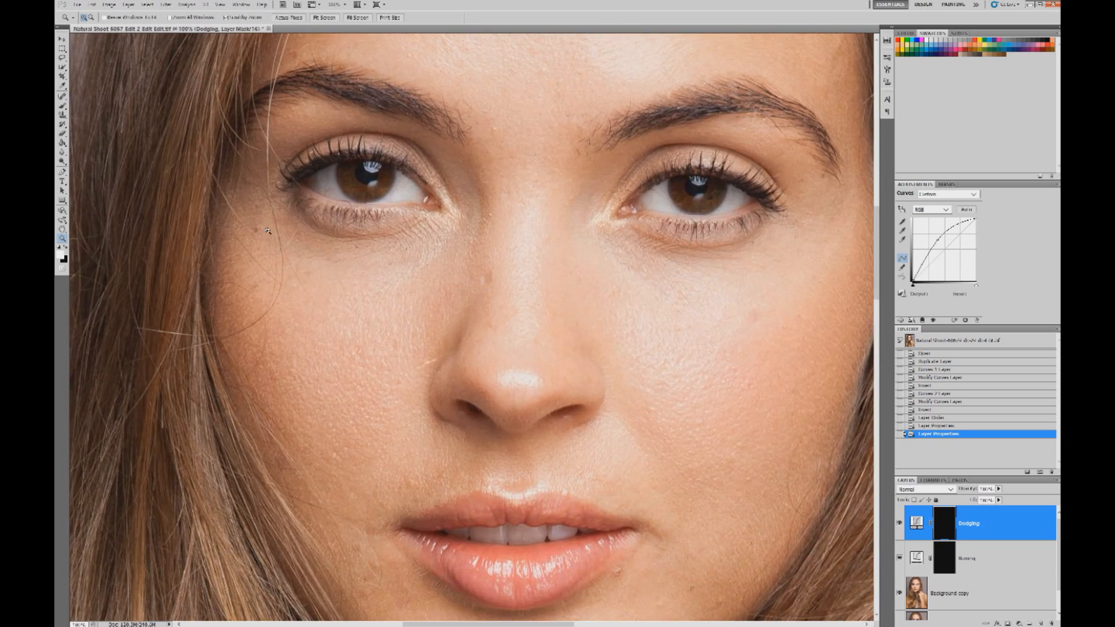
{"action": "left_click", "coordinate": [350, 282]}
{"action": "left_click", "coordinate": [63, 105]}
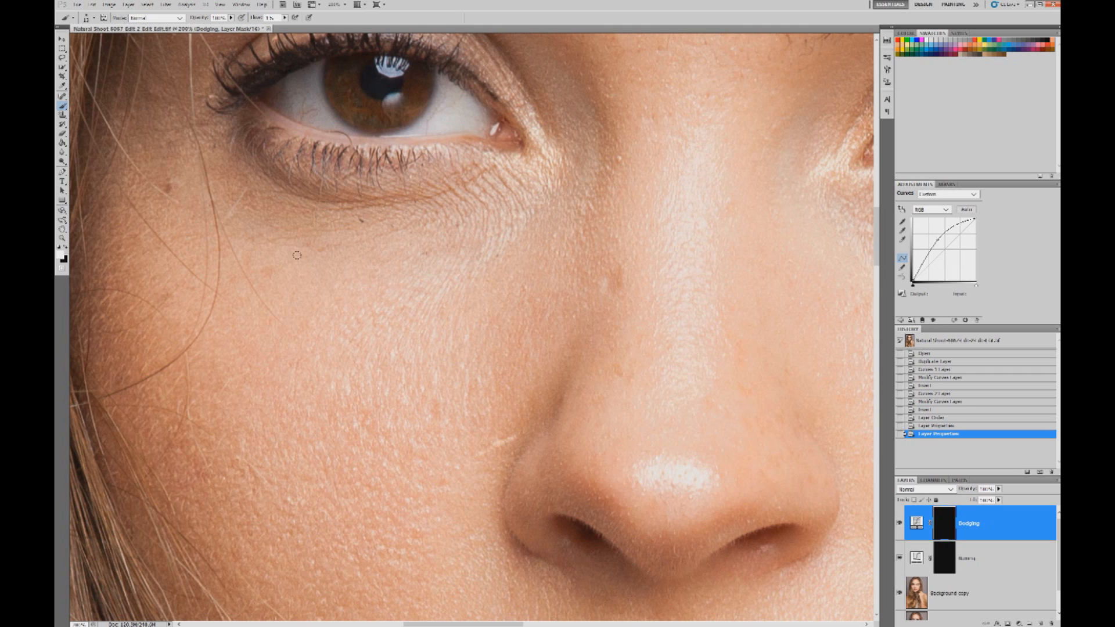
{"action": "left_click", "coordinate": [62, 238]}
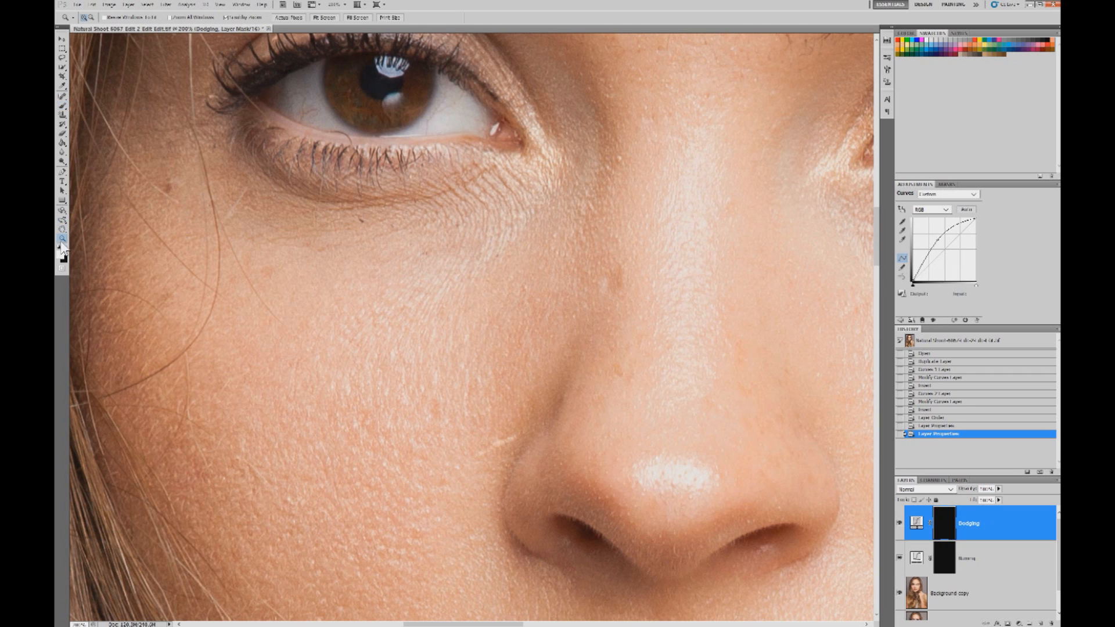
{"action": "right_click", "coordinate": [531, 164]}
{"action": "left_click", "coordinate": [549, 239]}
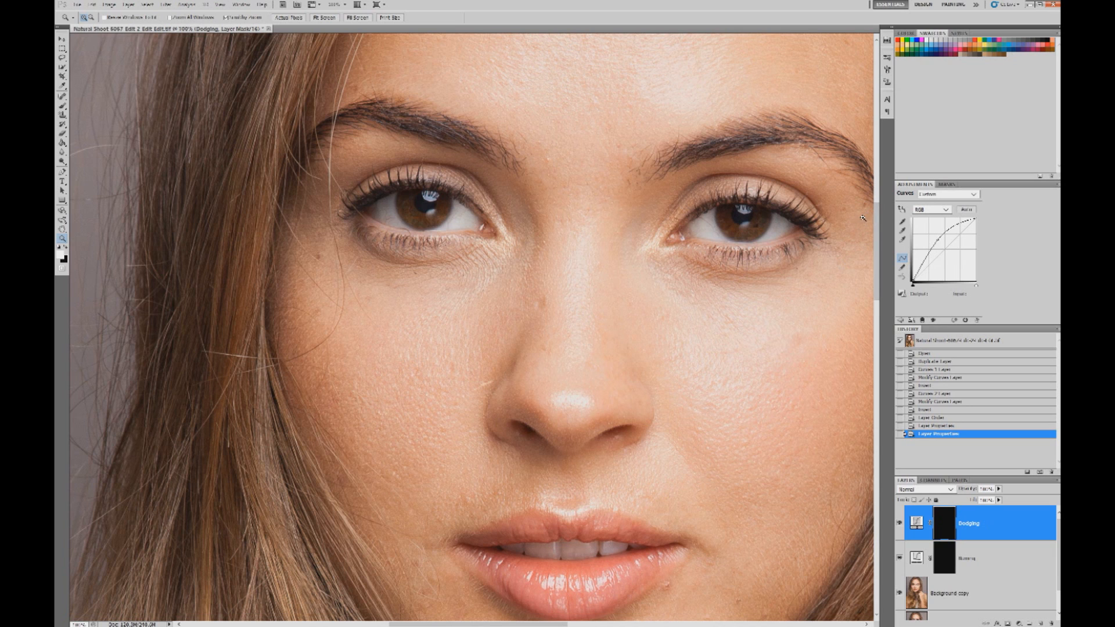
{"action": "left_click_drag", "start_coordinate": [547, 625], "coordinate": [563, 625]}
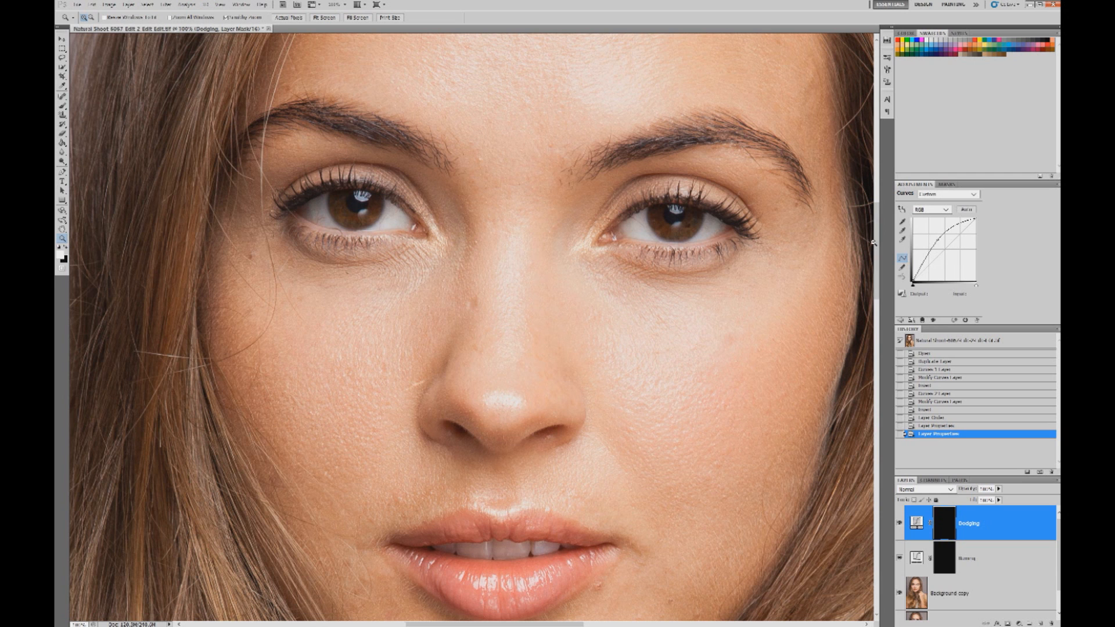
{"action": "left_click_drag", "start_coordinate": [870, 239], "coordinate": [873, 239]}
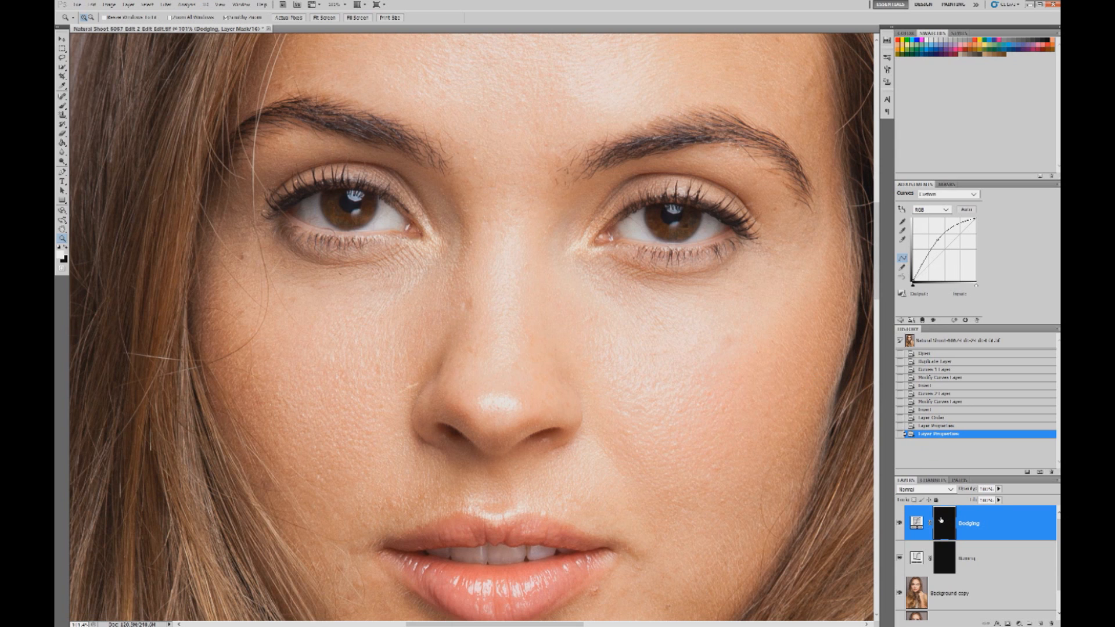
Lighten the small dark areas under the left-hand eye, on the inner cheek and beside the nose on the Dodging mask at 200% magnification.
{"action": "left_click", "coordinate": [63, 106]}
{"action": "key", "text": "z"}
{"action": "left_click", "coordinate": [378, 330]}
{"action": "left_click", "coordinate": [63, 106]}
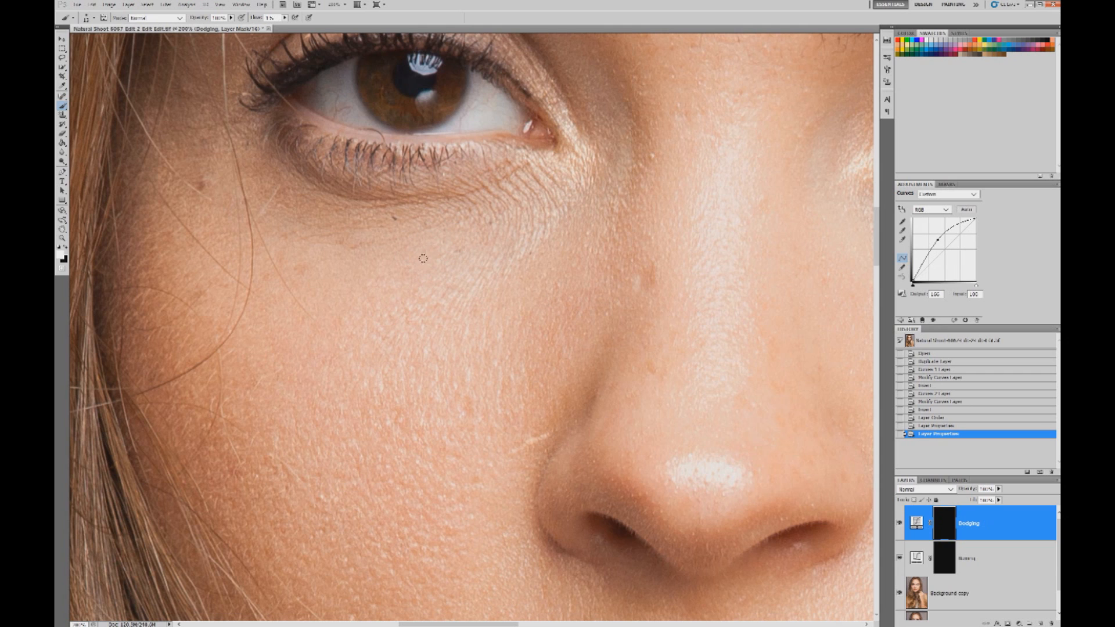
{"action": "left_click", "coordinate": [503, 244]}
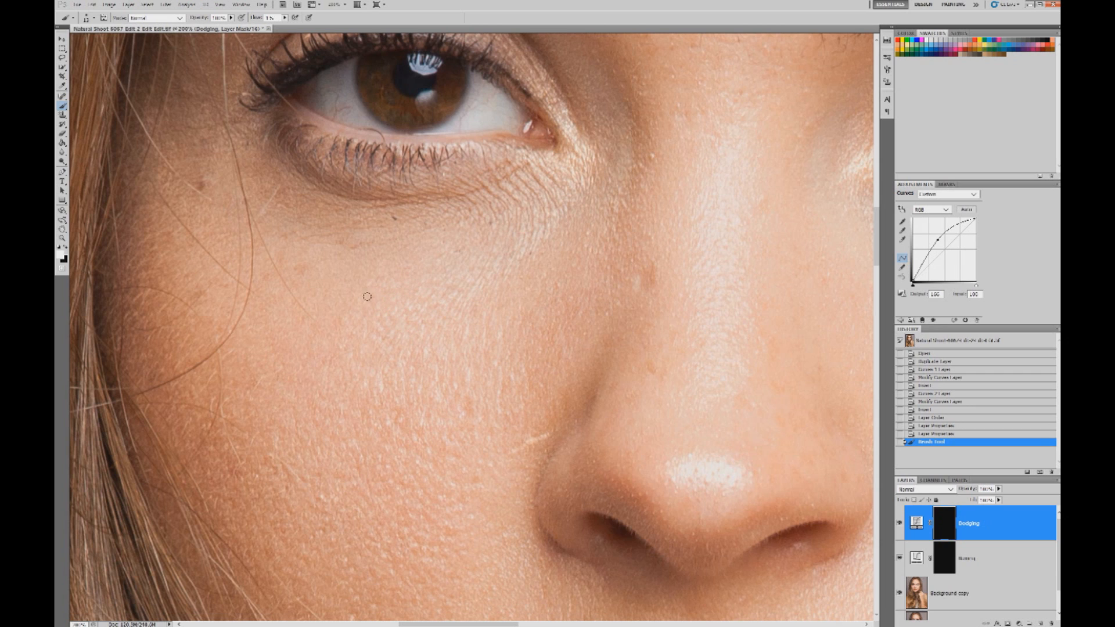
{"action": "left_click_drag", "start_coordinate": [401, 351], "coordinate": [410, 319]}
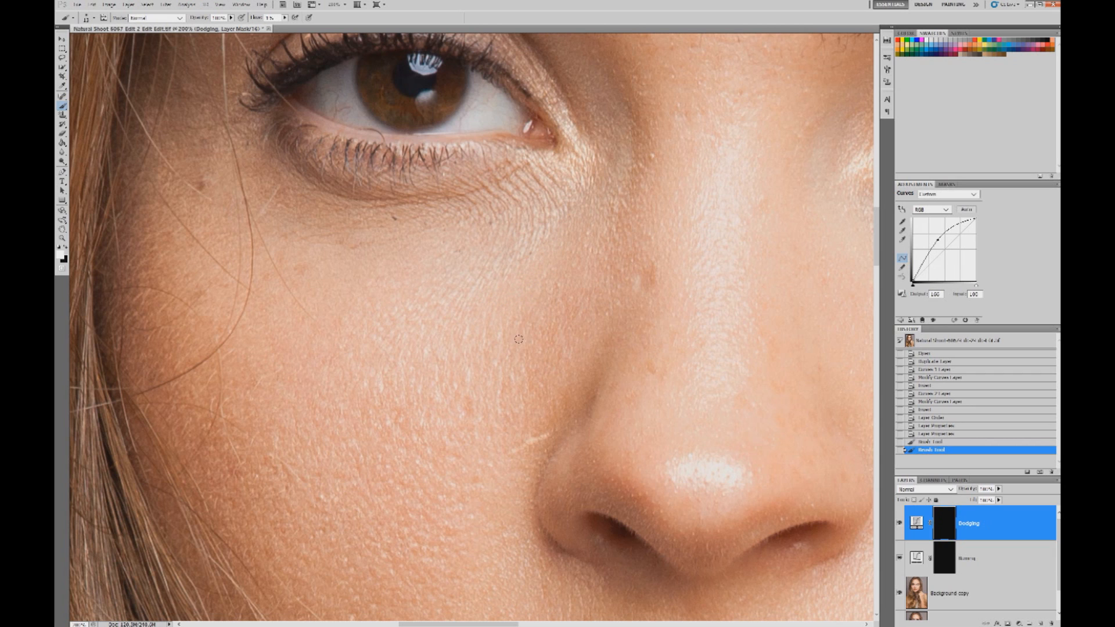
{"action": "left_click", "coordinate": [567, 322]}
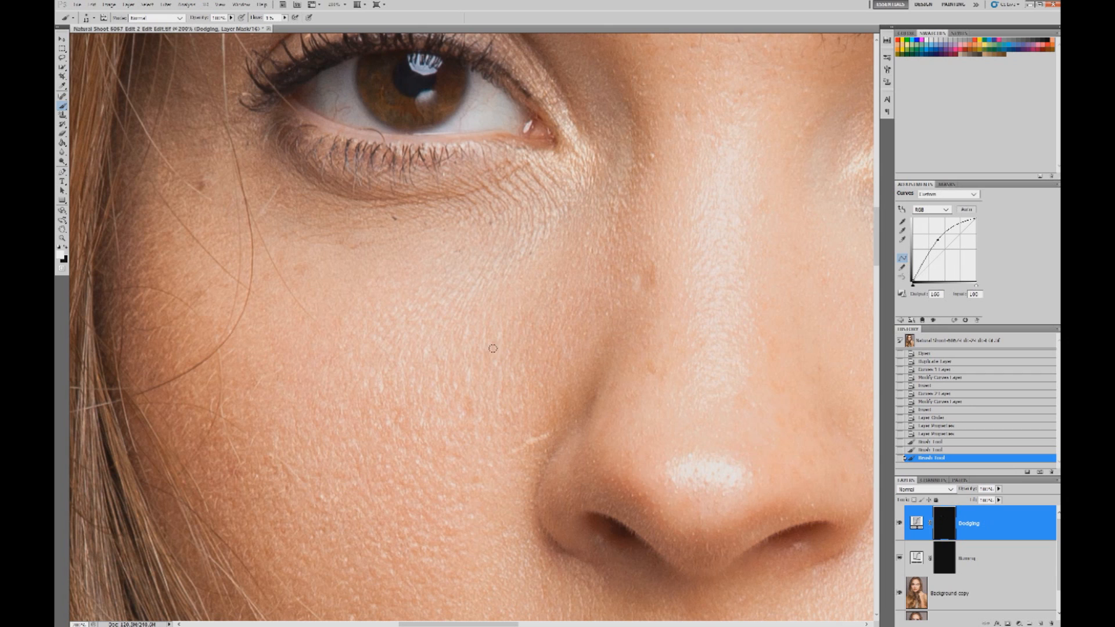
{"action": "mouse_move", "coordinate": [488, 346]}
{"action": "left_mouse_down"}
{"action": "mouse_move", "coordinate": [477, 376]}
{"action": "mouse_move", "coordinate": [473, 349]}
{"action": "mouse_move", "coordinate": [476, 416]}
{"action": "left_mouse_up"}
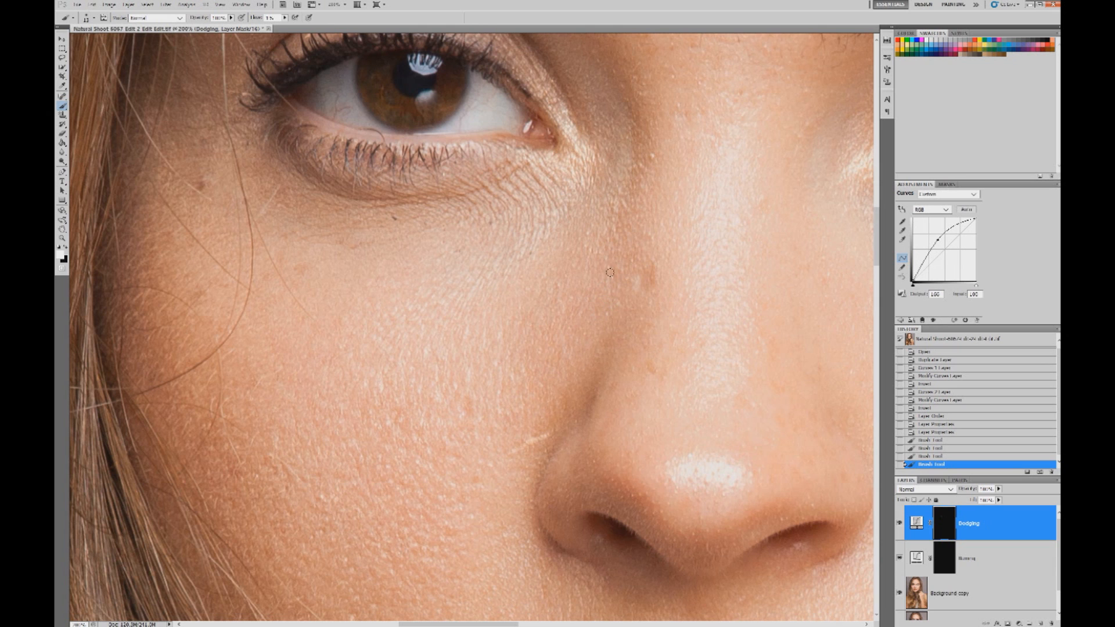
{"action": "mouse_move", "coordinate": [616, 243]}
{"action": "left_mouse_down"}
{"action": "mouse_move", "coordinate": [616, 216]}
{"action": "mouse_move", "coordinate": [620, 226]}
{"action": "left_mouse_up"}
Dodge the dark patches on the outer part of the left-hand cheek and around the outer corner of the eye.
{"action": "scroll", "coordinate": [407, 269], "scroll_direction": "left", "scroll_amount": 3}
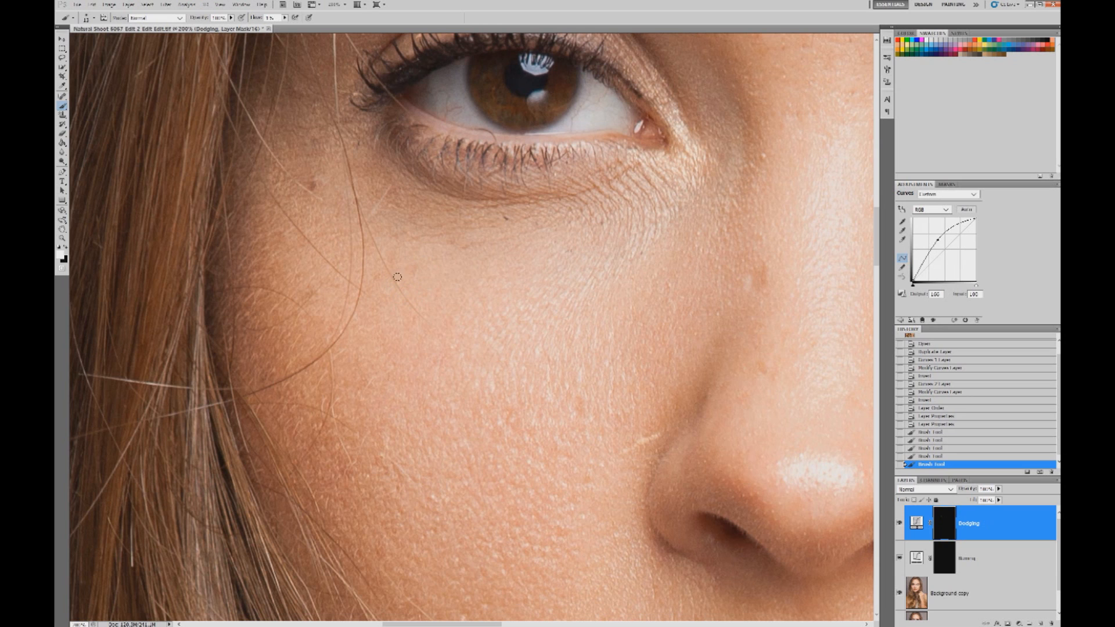
{"action": "left_click_drag", "start_coordinate": [396, 247], "coordinate": [391, 305]}
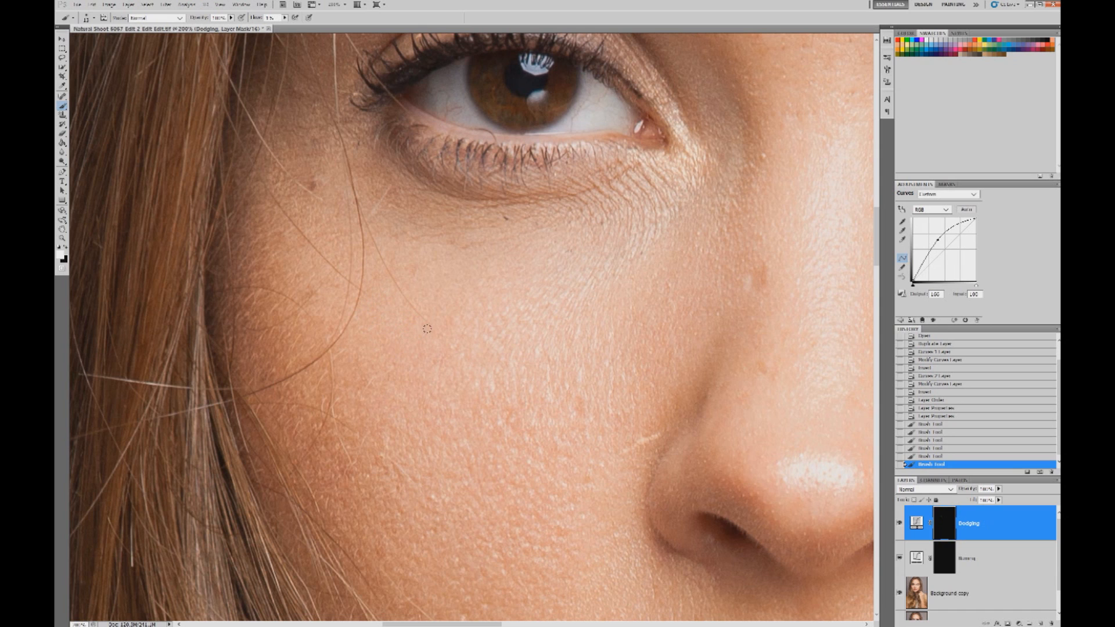
{"action": "left_click_drag", "start_coordinate": [438, 355], "coordinate": [422, 360]}
{"action": "mouse_move", "coordinate": [421, 361]}
{"action": "left_mouse_down"}
{"action": "mouse_move", "coordinate": [454, 352]}
{"action": "mouse_move", "coordinate": [442, 353]}
{"action": "left_mouse_up"}
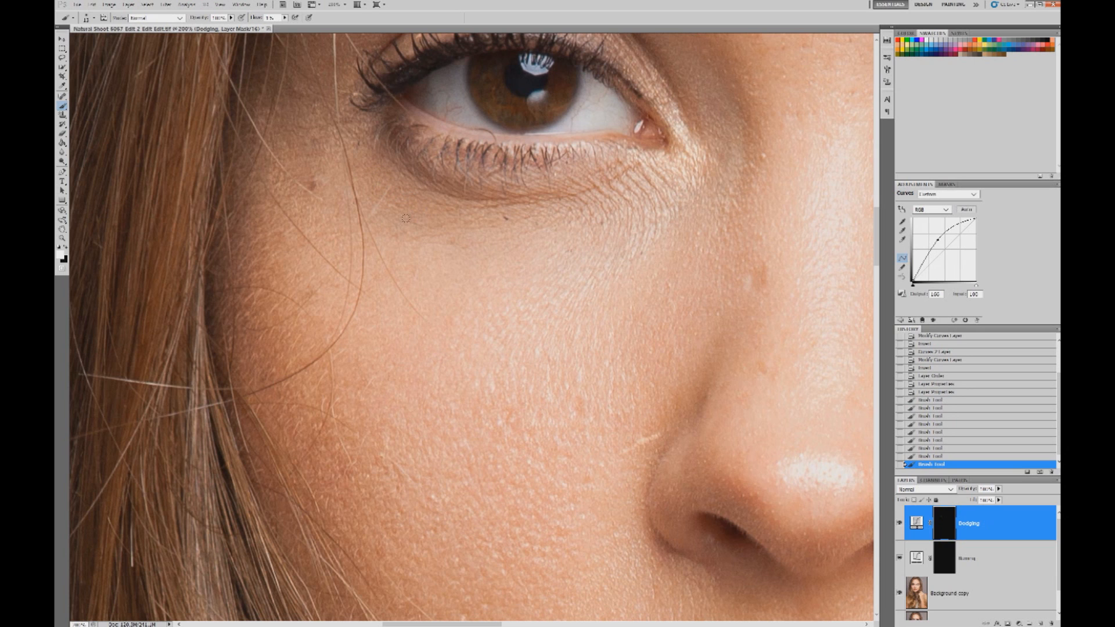
{"action": "mouse_move", "coordinate": [393, 219]}
{"action": "left_mouse_down"}
{"action": "mouse_move", "coordinate": [404, 226]}
{"action": "mouse_move", "coordinate": [397, 219]}
{"action": "left_mouse_up"}
{"action": "left_click_drag", "start_coordinate": [397, 218], "coordinate": [405, 213]}
{"action": "mouse_move", "coordinate": [383, 199]}
{"action": "left_mouse_down"}
{"action": "mouse_move", "coordinate": [501, 168]}
{"action": "mouse_move", "coordinate": [526, 226]}
{"action": "mouse_move", "coordinate": [379, 259]}
{"action": "mouse_move", "coordinate": [392, 263]}
{"action": "mouse_move", "coordinate": [379, 224]}
{"action": "mouse_move", "coordinate": [338, 211]}
{"action": "left_mouse_up"}
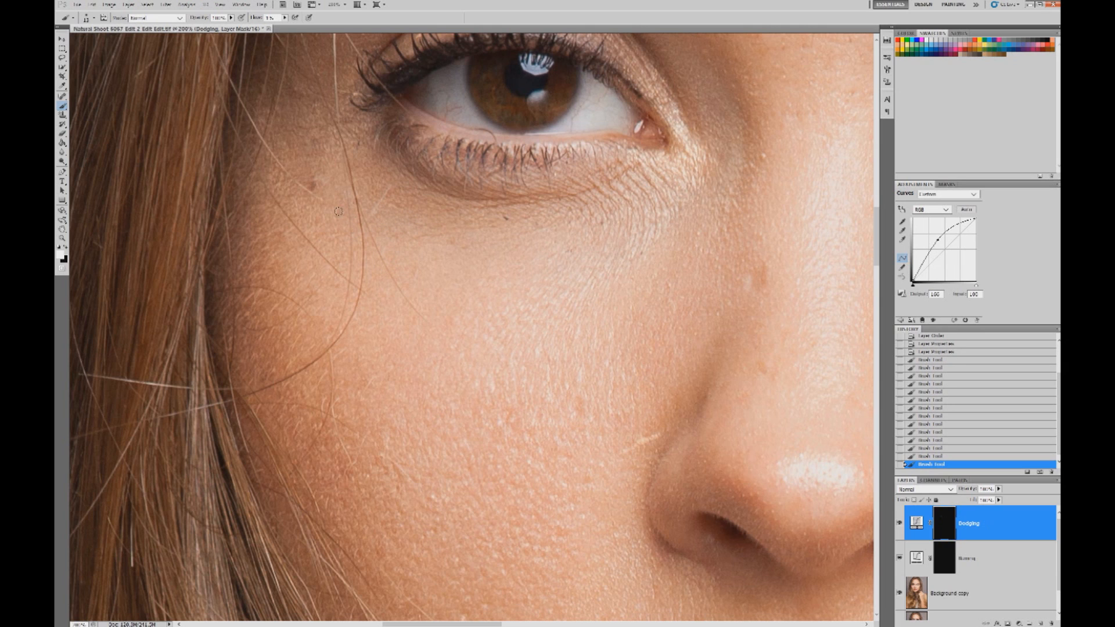
{"action": "mouse_move", "coordinate": [338, 269]}
{"action": "left_mouse_down"}
{"action": "mouse_move", "coordinate": [338, 205]}
{"action": "mouse_move", "coordinate": [402, 163]}
{"action": "left_mouse_up"}
{"action": "left_click_drag", "start_coordinate": [317, 119], "coordinate": [479, 147]}
Dodge the remaining dark spots on the lower left-hand cheek, near the mouth and along the side of the nose.
{"action": "left_click_drag", "start_coordinate": [875, 226], "coordinate": [875, 238]}
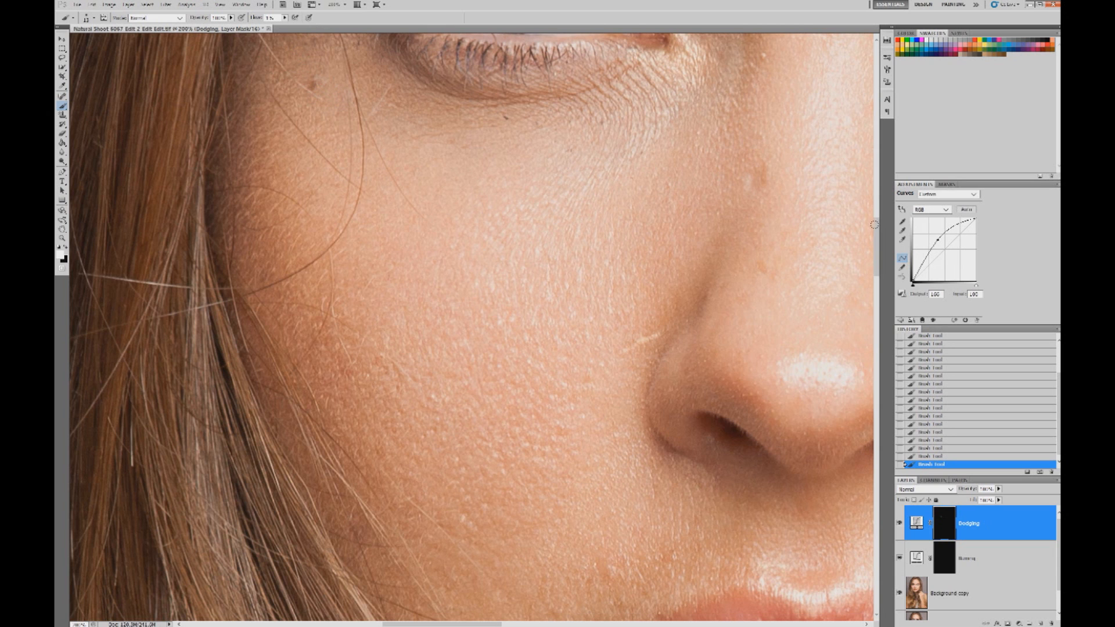
{"action": "left_click_drag", "start_coordinate": [878, 233], "coordinate": [878, 244]}
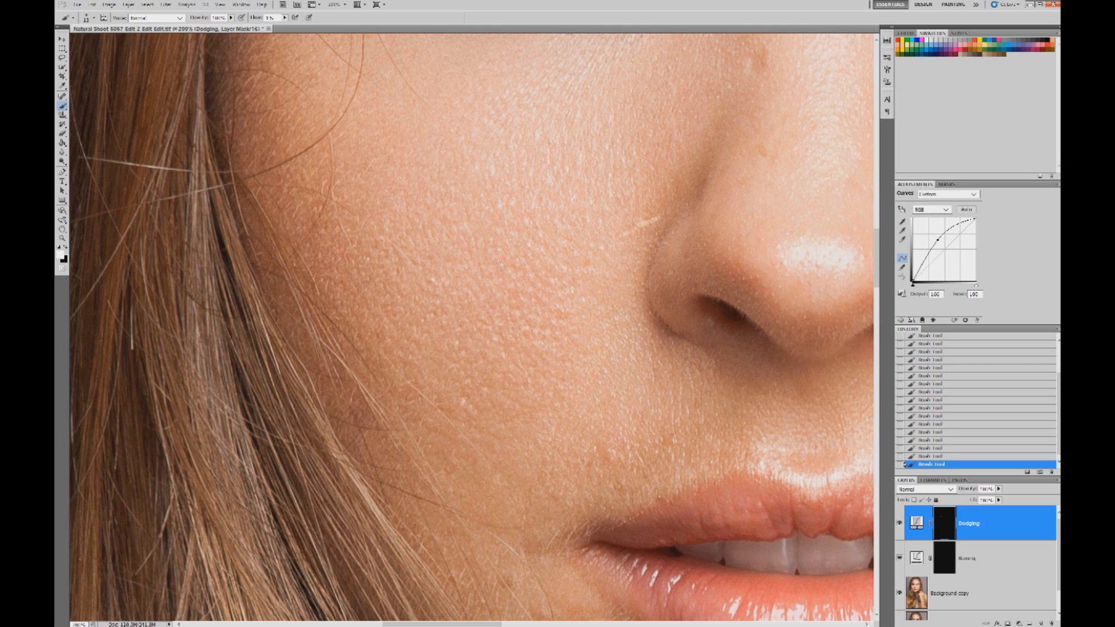
{"action": "left_click_drag", "start_coordinate": [411, 372], "coordinate": [378, 369]}
{"action": "left_click_drag", "start_coordinate": [877, 242], "coordinate": [879, 261]}
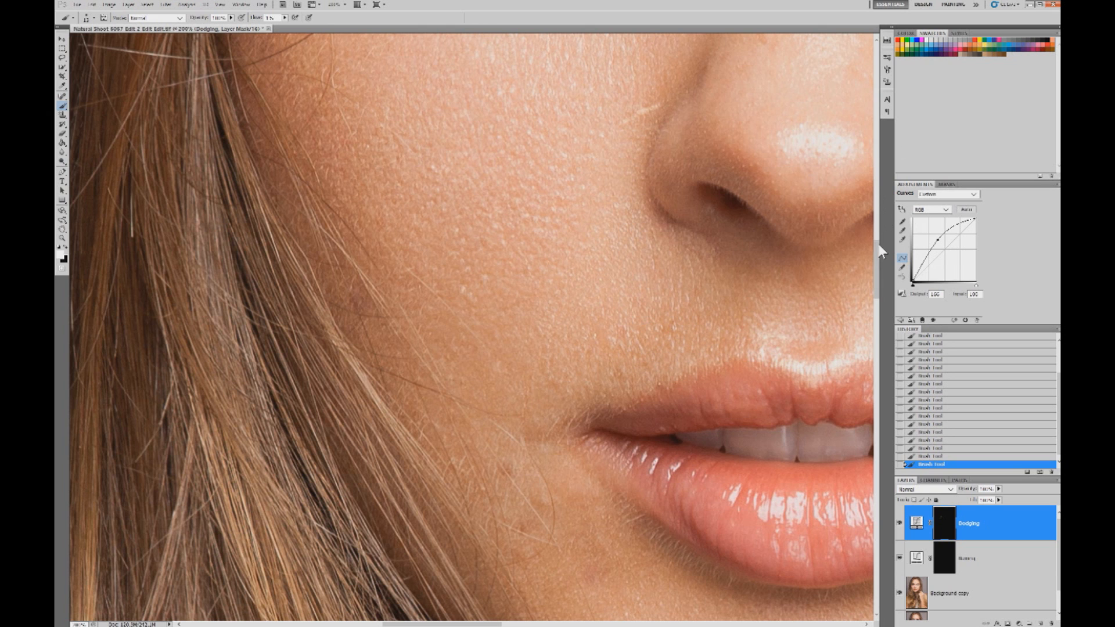
{"action": "scroll", "coordinate": [874, 258], "scroll_direction": "down", "scroll_amount": 3}
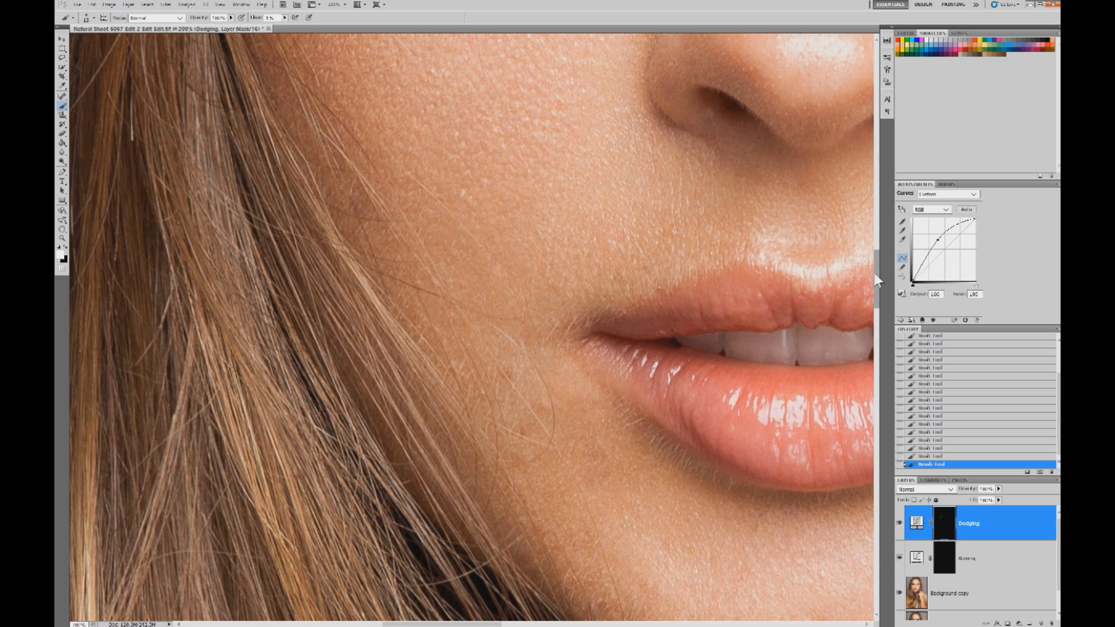
{"action": "left_click_drag", "start_coordinate": [877, 278], "coordinate": [877, 259]}
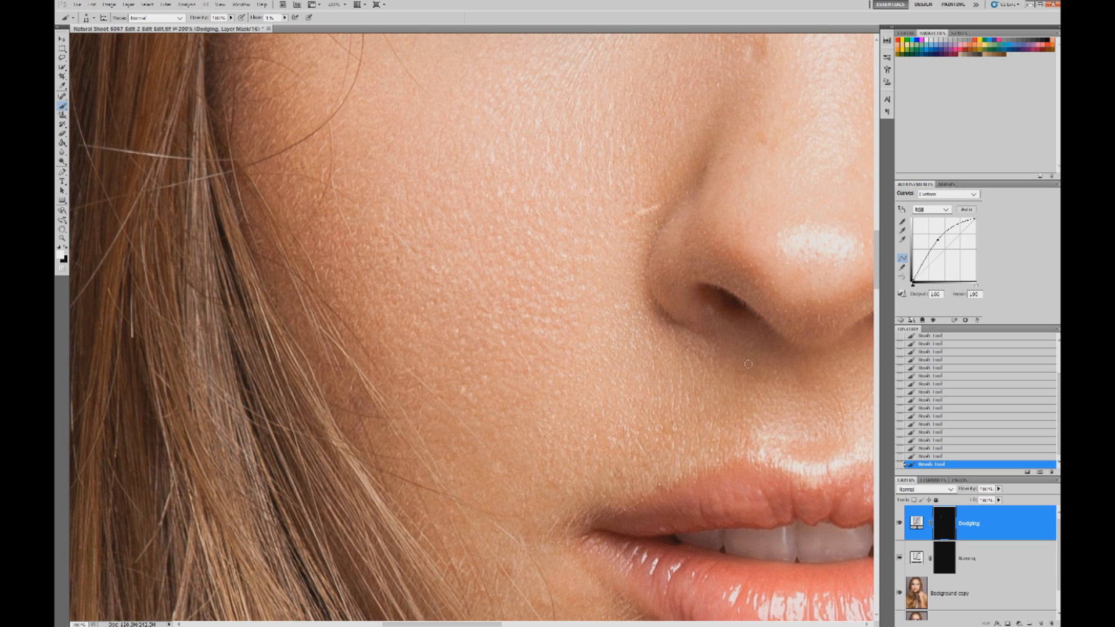
{"action": "left_click_drag", "start_coordinate": [877, 267], "coordinate": [871, 232]}
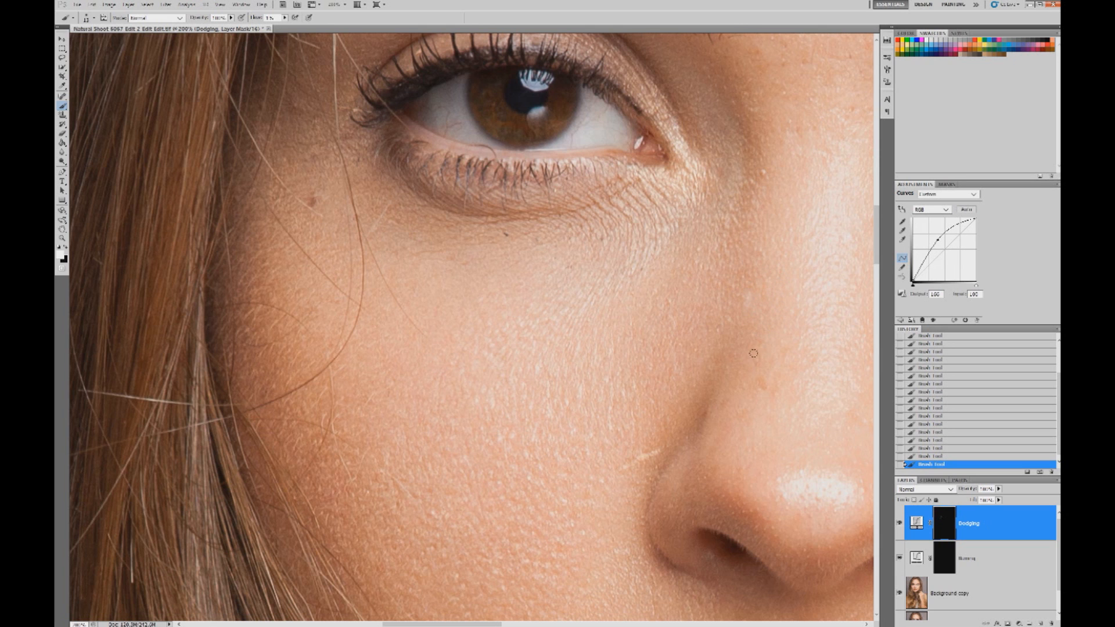
{"action": "scroll", "coordinate": [752, 344], "scroll_direction": "up", "scroll_amount": 3}
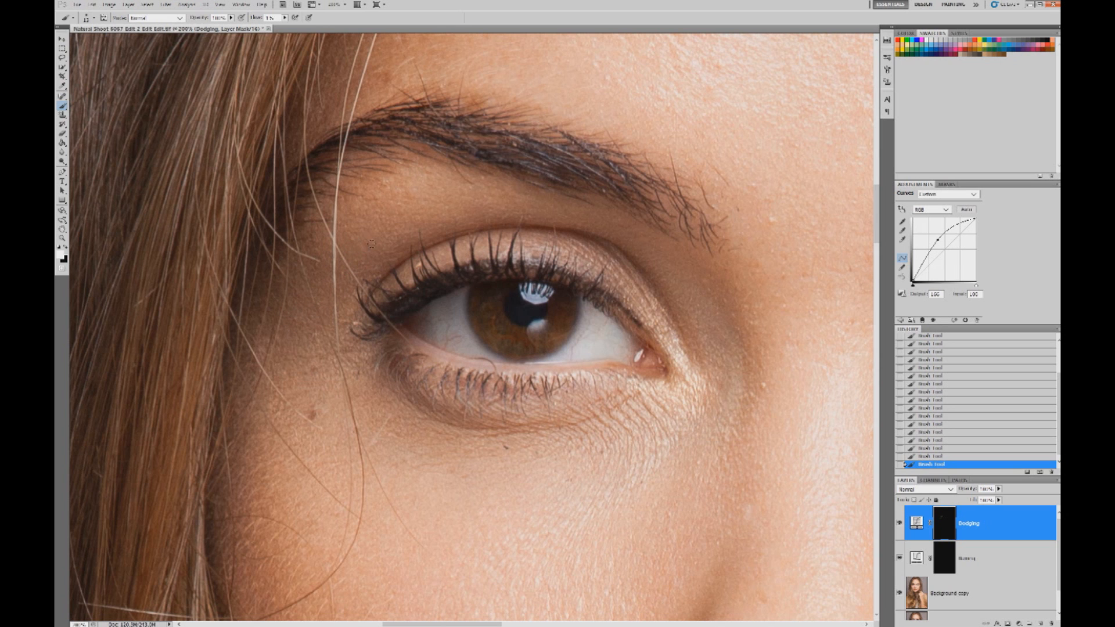
{"action": "scroll", "coordinate": [373, 246], "scroll_direction": "down", "scroll_amount": 5}
Compare the face at 100% magnification with the Dodging layer hidden and shown.
{"action": "left_click", "coordinate": [62, 238]}
{"action": "right_click", "coordinate": [598, 156]}
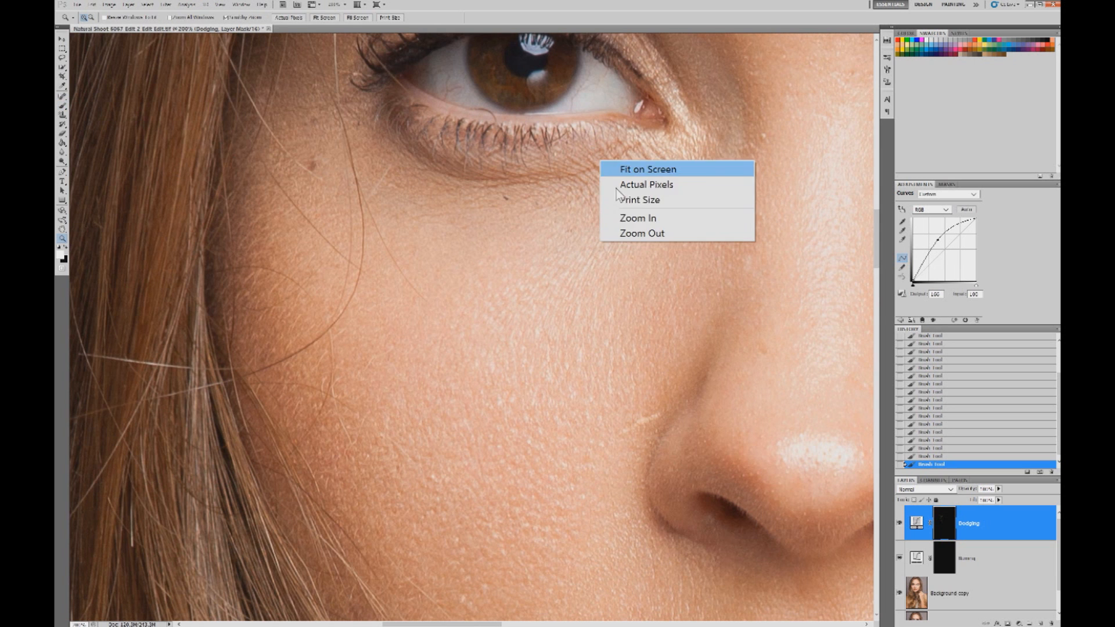
{"action": "left_click", "coordinate": [637, 232]}
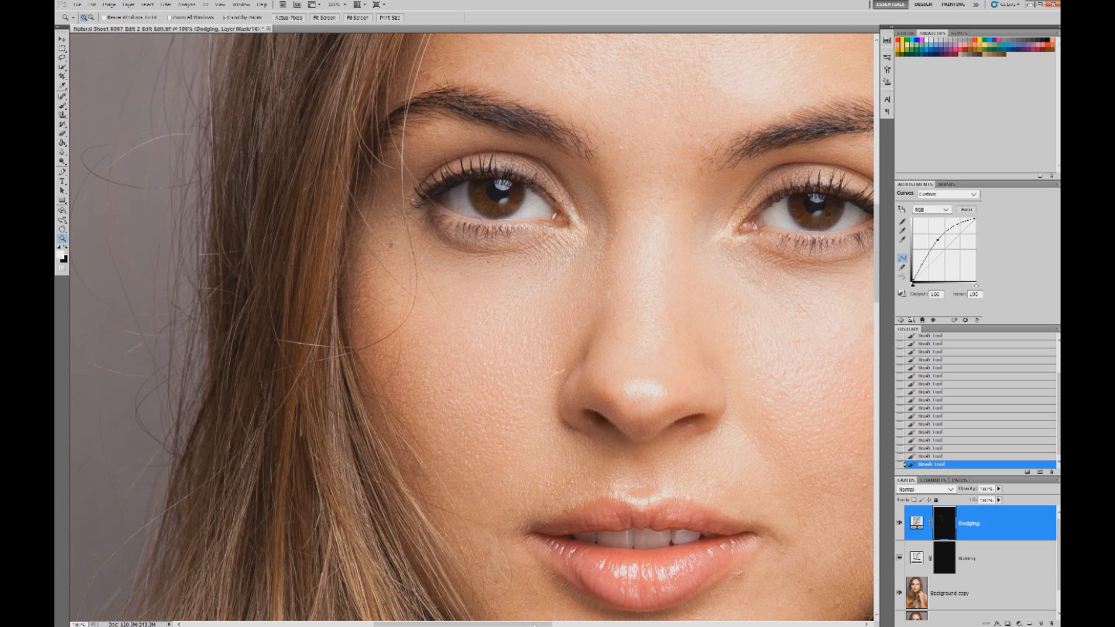
{"action": "left_click_drag", "start_coordinate": [538, 624], "coordinate": [560, 624]}
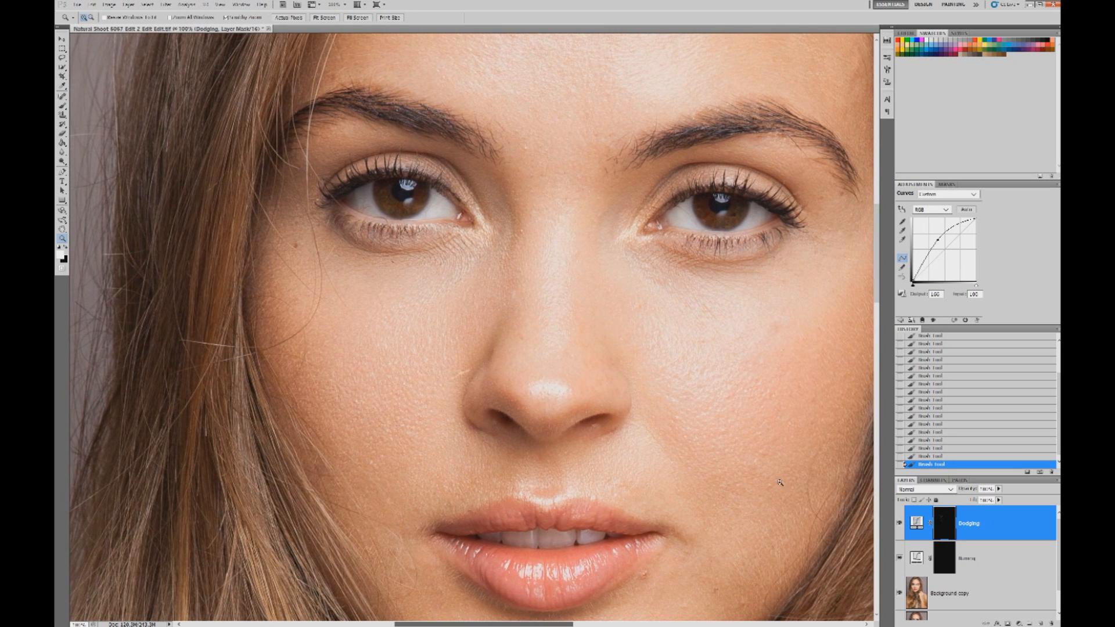
{"action": "left_click", "coordinate": [898, 525]}
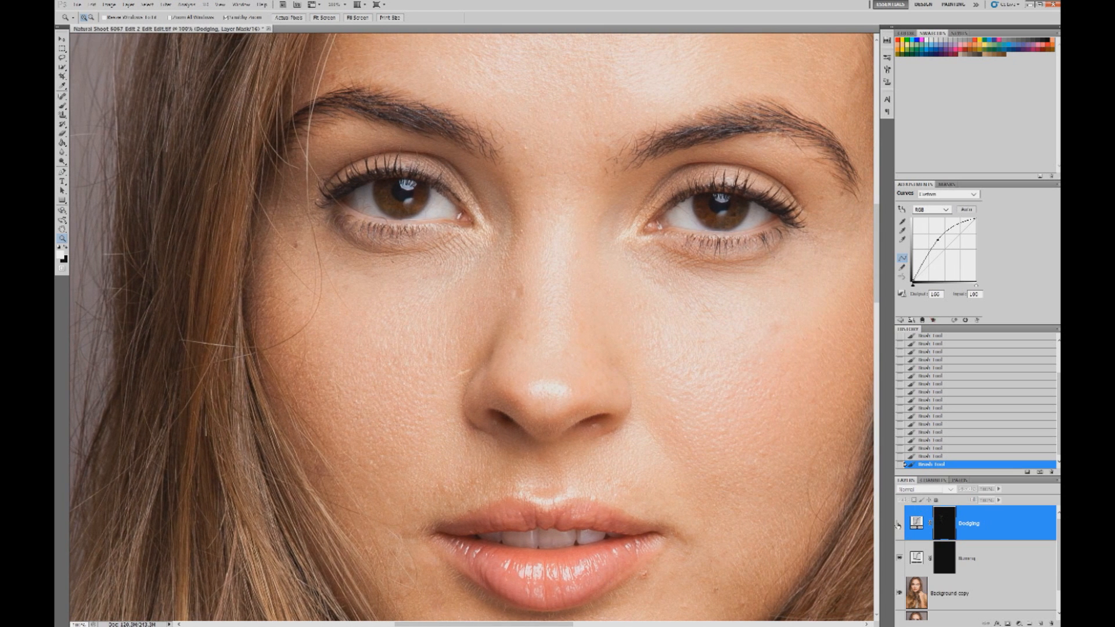
{"action": "left_click", "coordinate": [898, 525]}
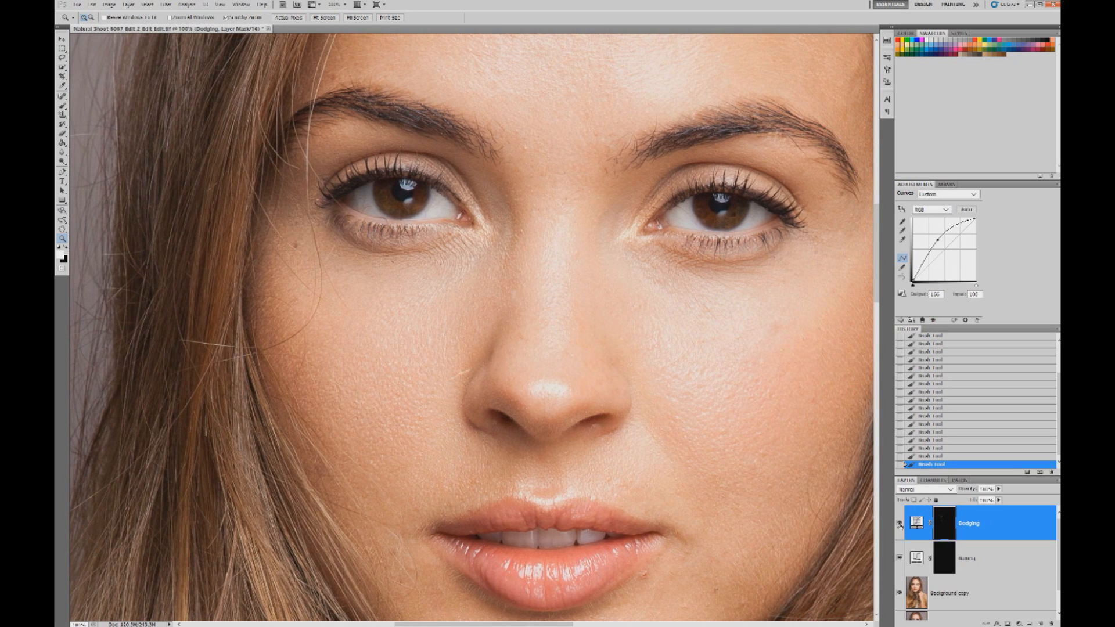
{"action": "left_click", "coordinate": [898, 524]}
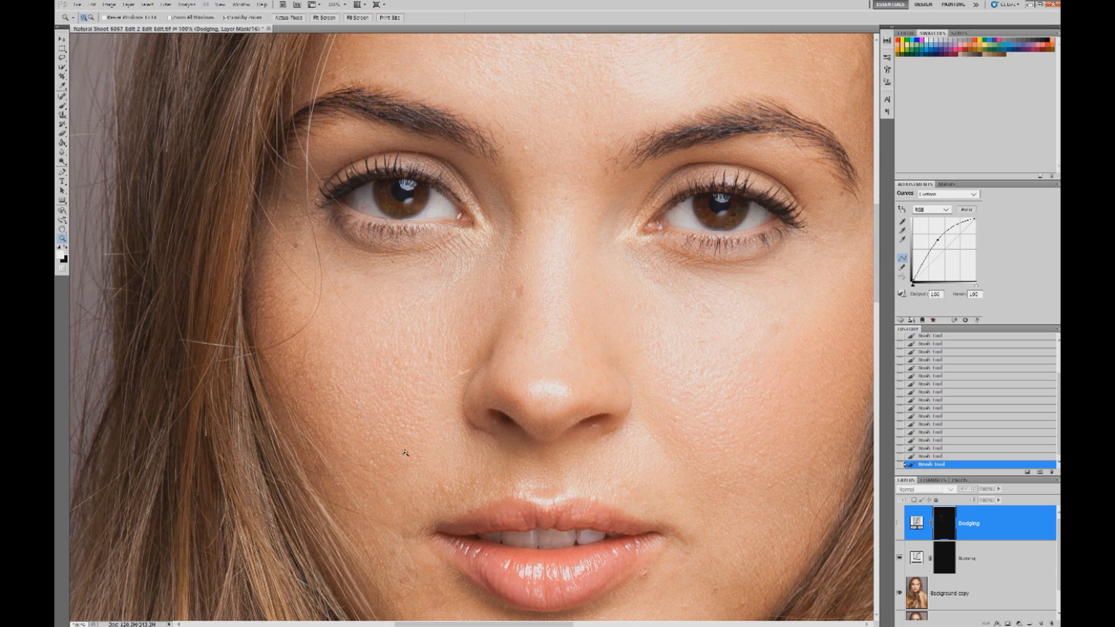
{"action": "left_click", "coordinate": [899, 524]}
{"action": "left_click", "coordinate": [899, 524]}
{"action": "left_click", "coordinate": [899, 523]}
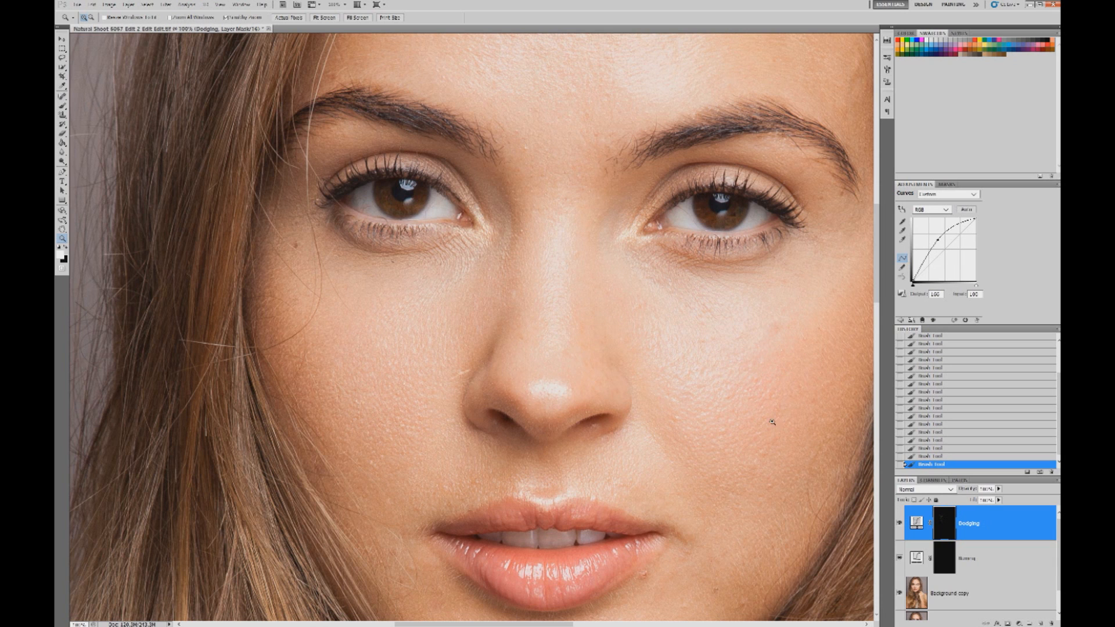
Dodge the dark patches on the right-hand cheek at 200% magnification.
{"action": "scroll", "coordinate": [879, 301], "scroll_direction": "down", "scroll_amount": 2}
{"action": "left_click", "coordinate": [818, 326]}
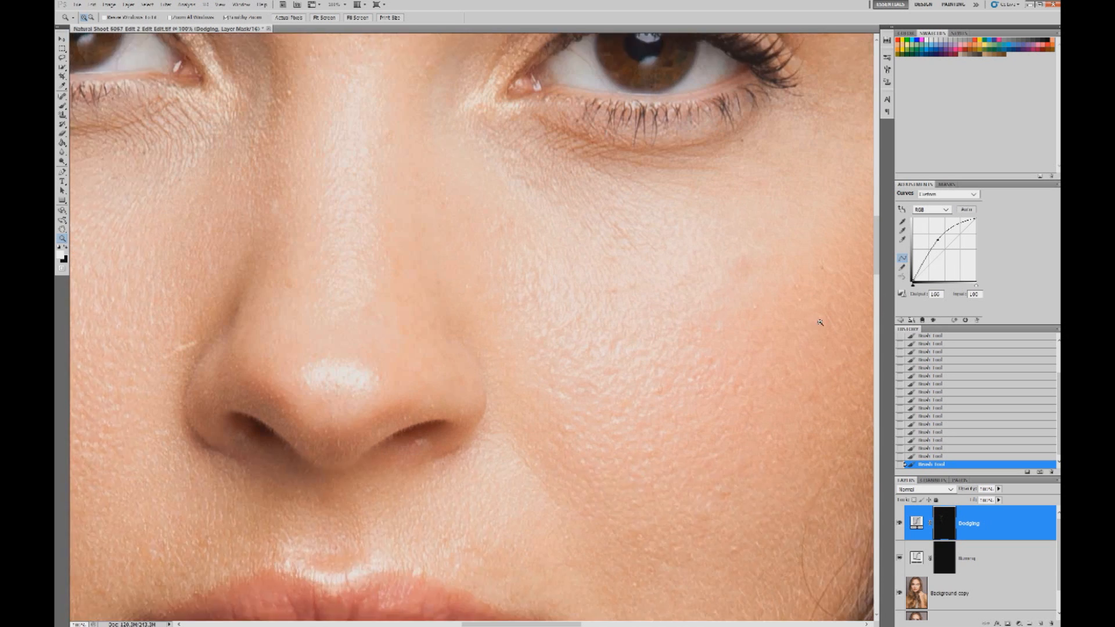
{"action": "left_click", "coordinate": [63, 107]}
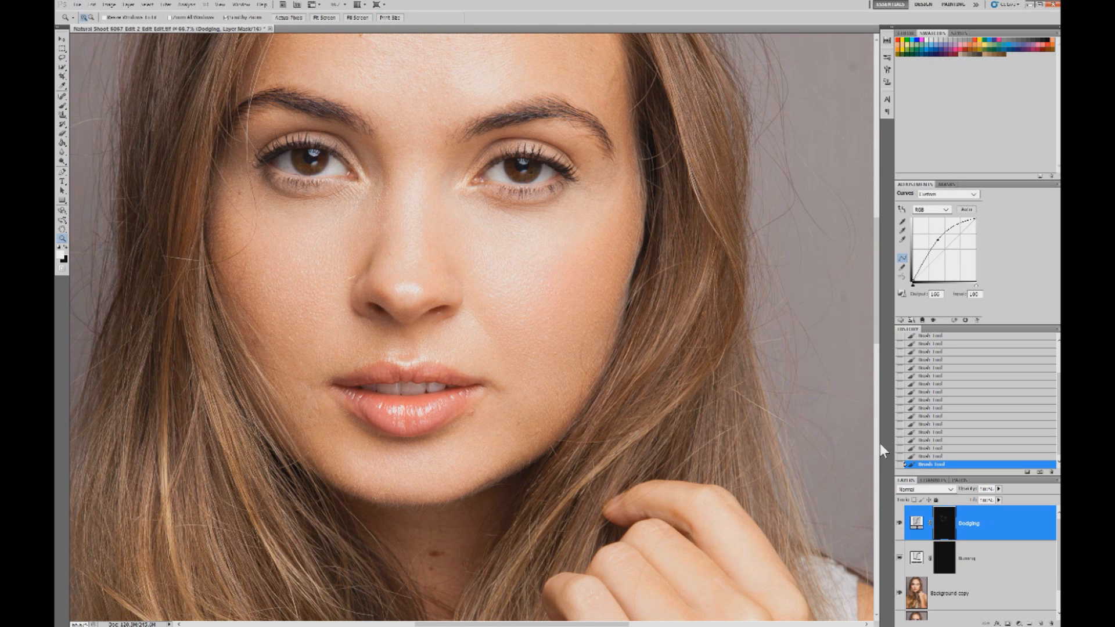
Check the dodging on both cheeks at 66.7% magnification by toggling the Dodging layer's visibility.
{"action": "left_click", "coordinate": [900, 523]}
{"action": "left_click", "coordinate": [899, 522]}
{"action": "left_click", "coordinate": [899, 522]}
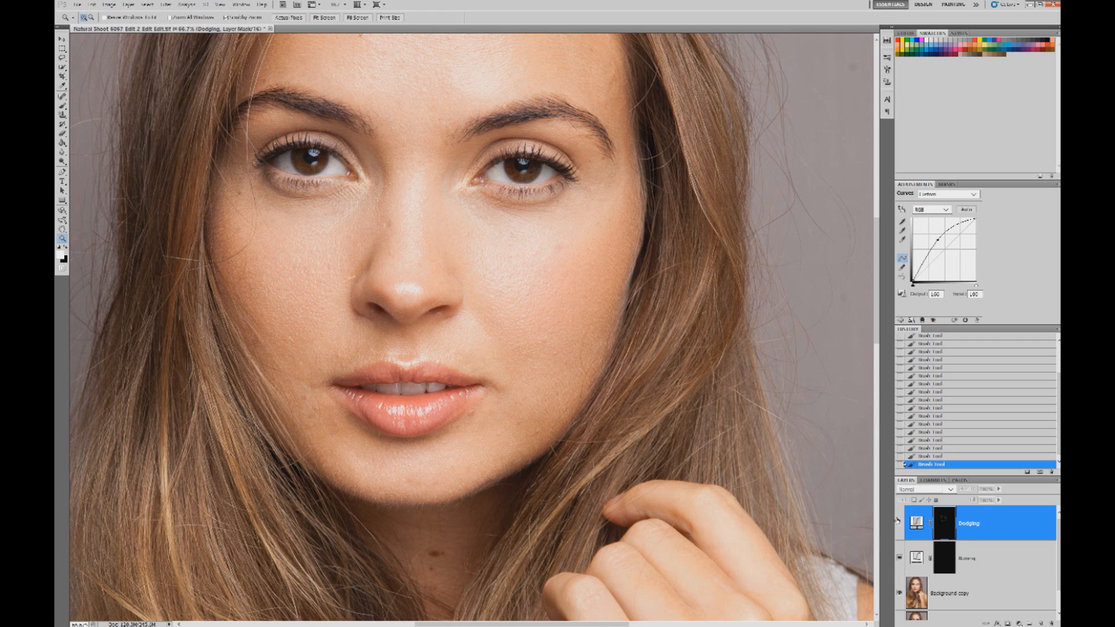
{"action": "left_click", "coordinate": [899, 522]}
{"action": "left_click", "coordinate": [900, 530]}
{"action": "left_click", "coordinate": [899, 529]}
Inspect the forehead up close and dodge its dark lines and patches with the brush at 100% magnification.
{"action": "left_click_drag", "start_coordinate": [876, 256], "coordinate": [875, 228]}
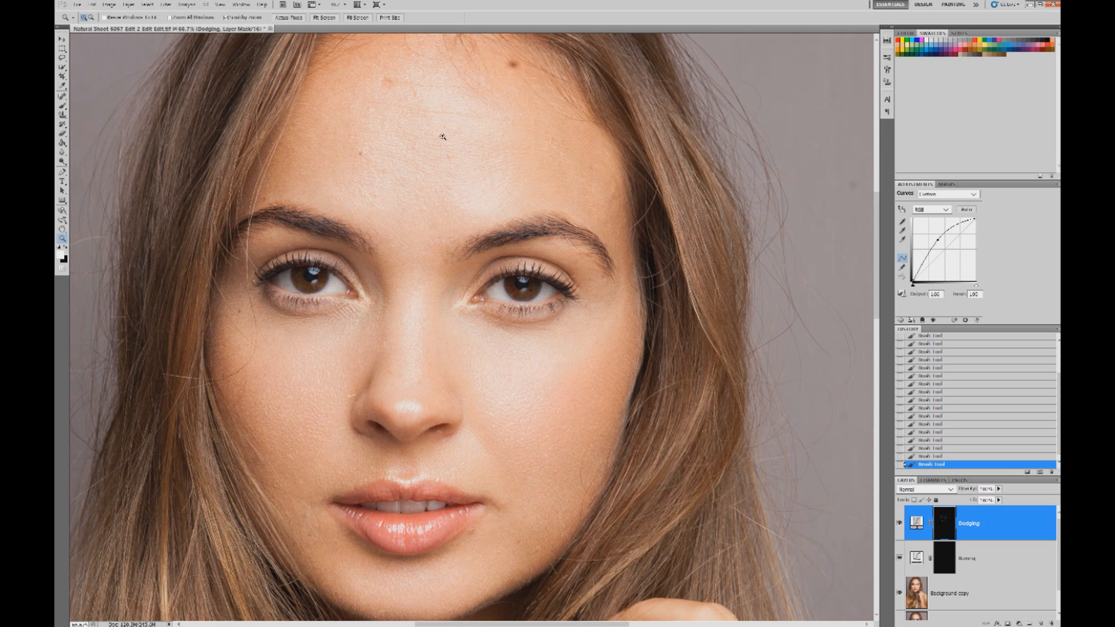
{"action": "left_click", "coordinate": [460, 152]}
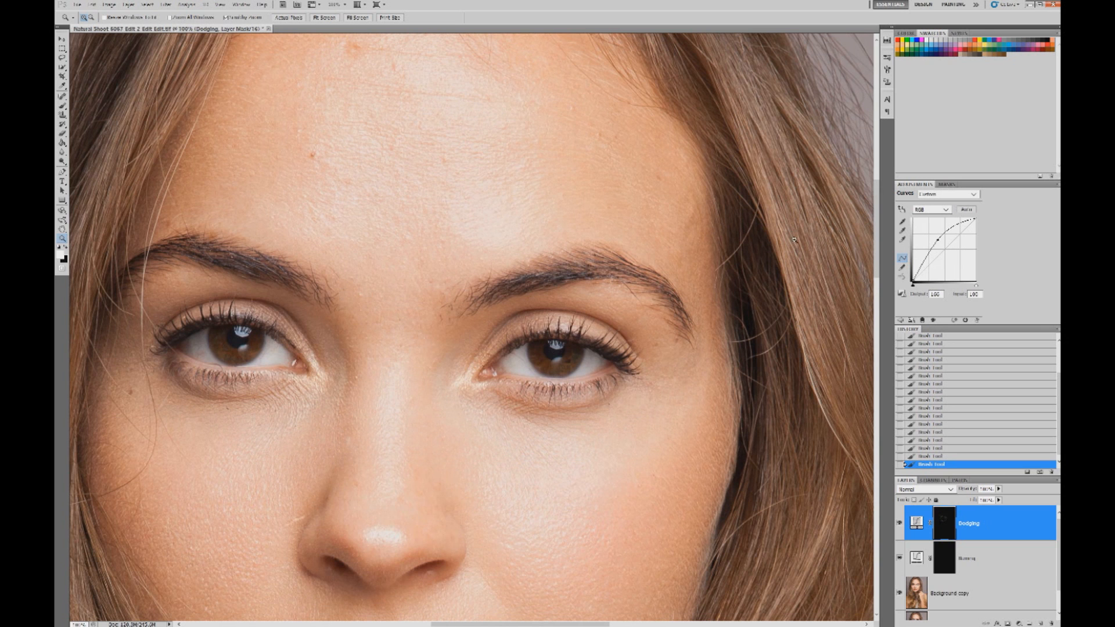
{"action": "left_click_drag", "start_coordinate": [875, 258], "coordinate": [876, 243]}
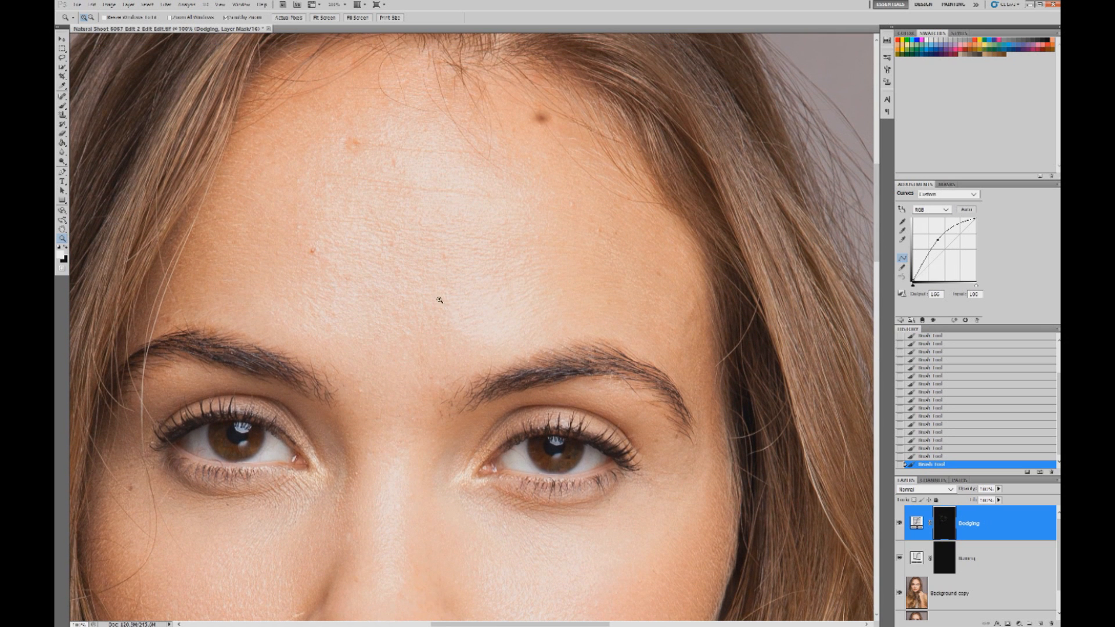
{"action": "left_click", "coordinate": [396, 277]}
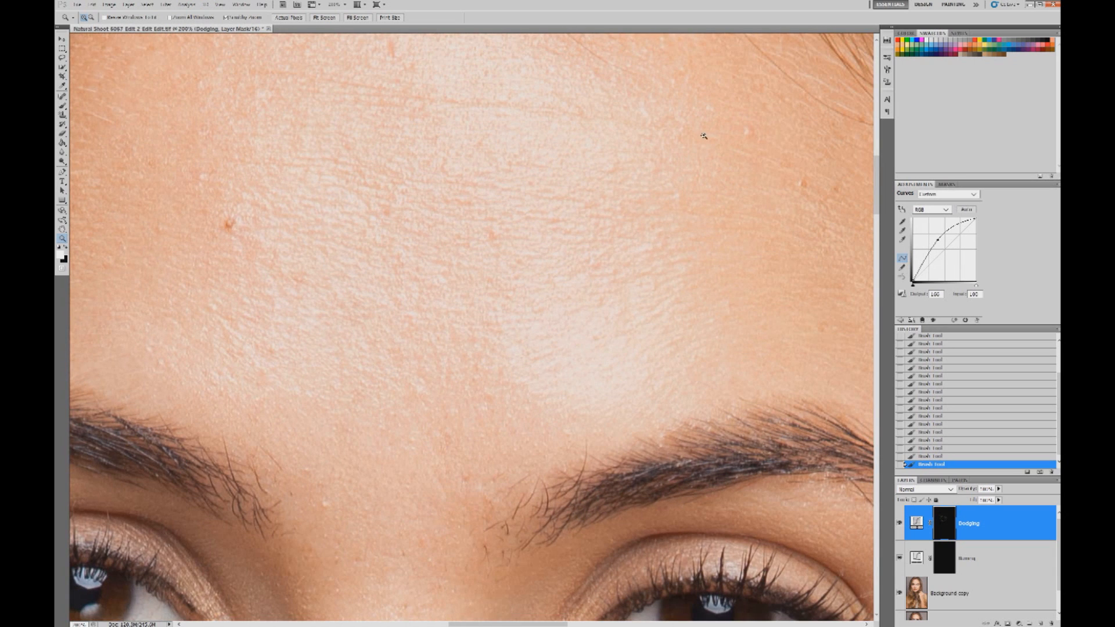
{"action": "left_click_drag", "start_coordinate": [877, 182], "coordinate": [878, 160]}
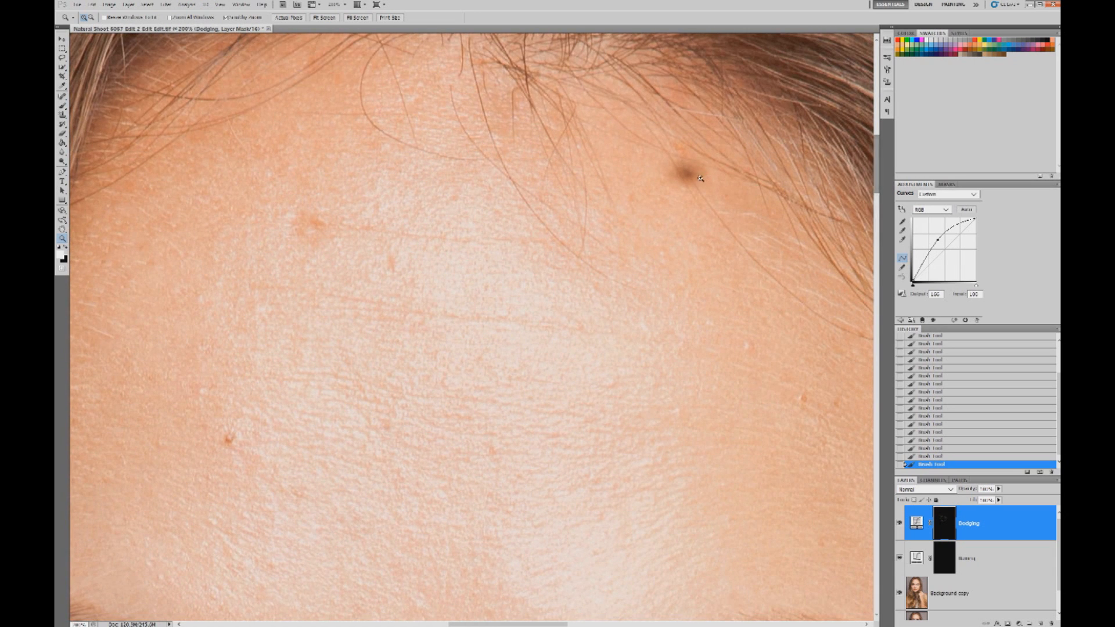
{"action": "left_click_drag", "start_coordinate": [877, 166], "coordinate": [877, 169]}
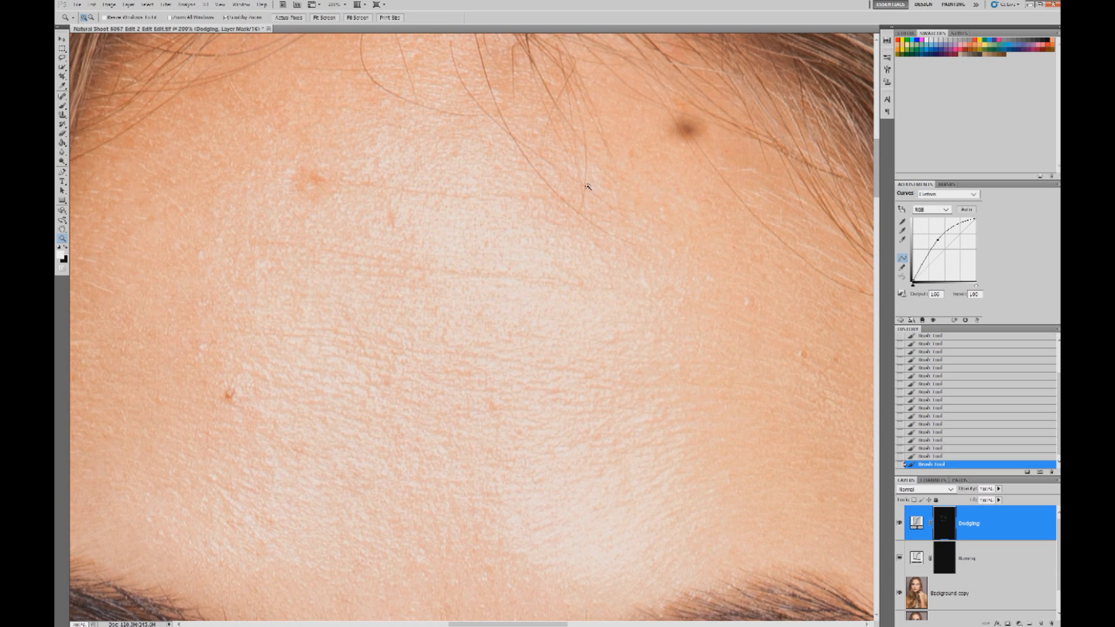
{"action": "left_click_drag", "start_coordinate": [877, 184], "coordinate": [880, 204]}
{"action": "right_click", "coordinate": [623, 217]}
{"action": "left_click", "coordinate": [623, 273]}
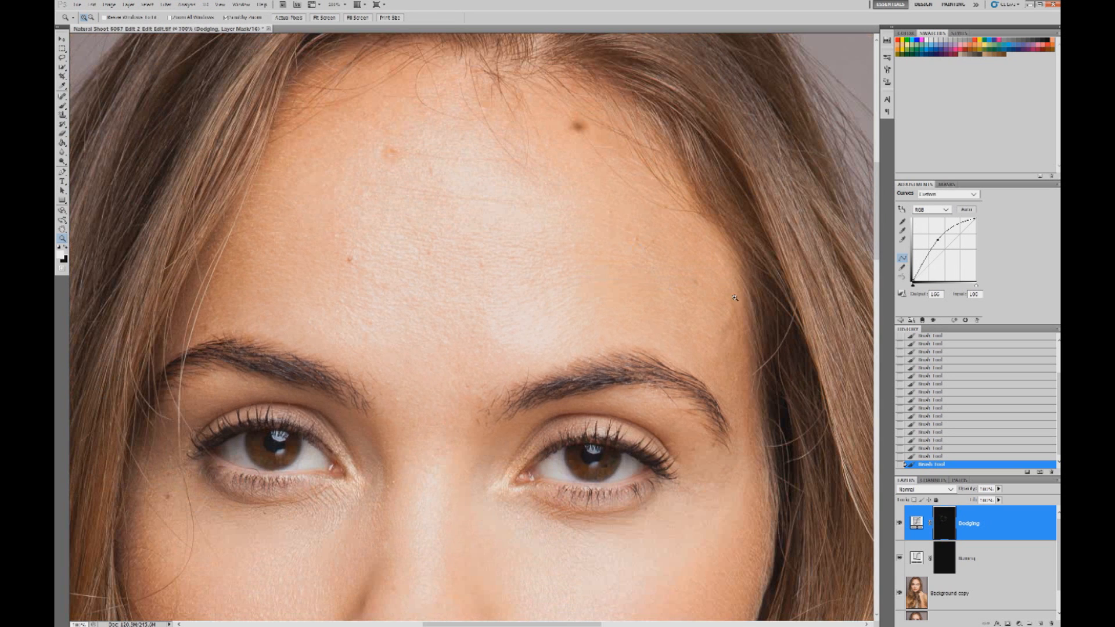
{"action": "key", "text": "b"}
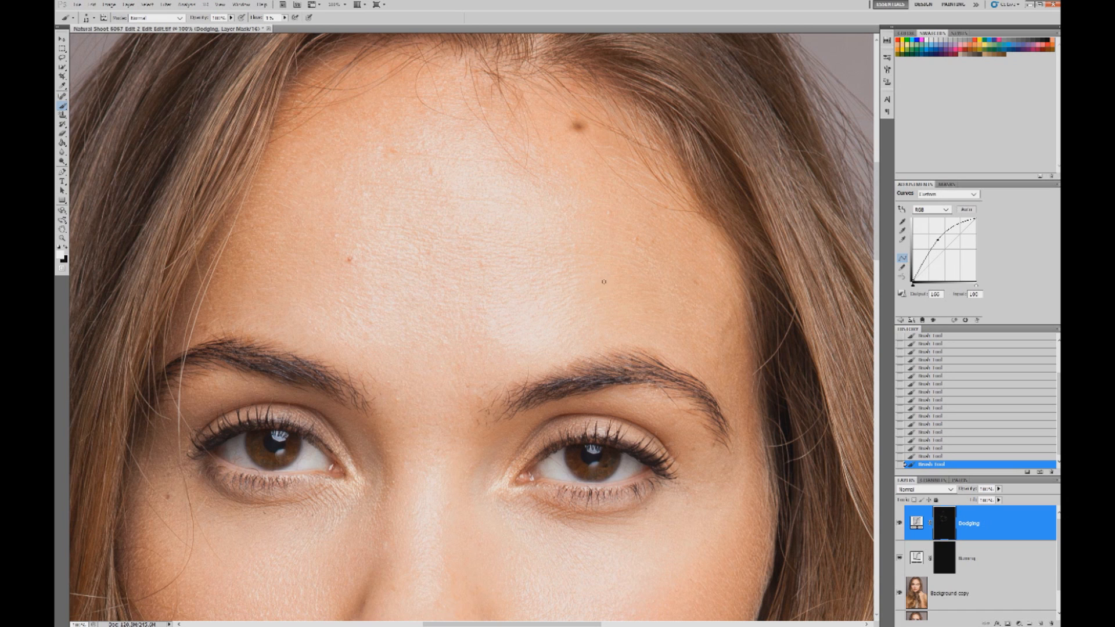
{"action": "left_click", "coordinate": [63, 238]}
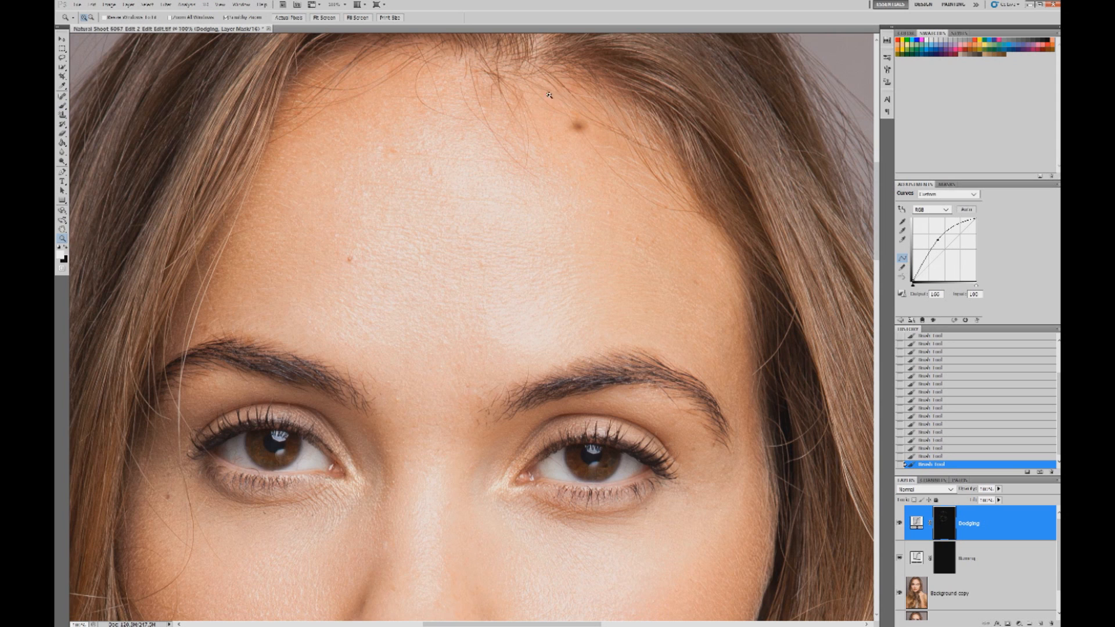
Set up a smaller Content-Aware Spot Healing Brush for the upper forehead on the Background copy layer at 200% magnification.
{"action": "left_click", "coordinate": [521, 84]}
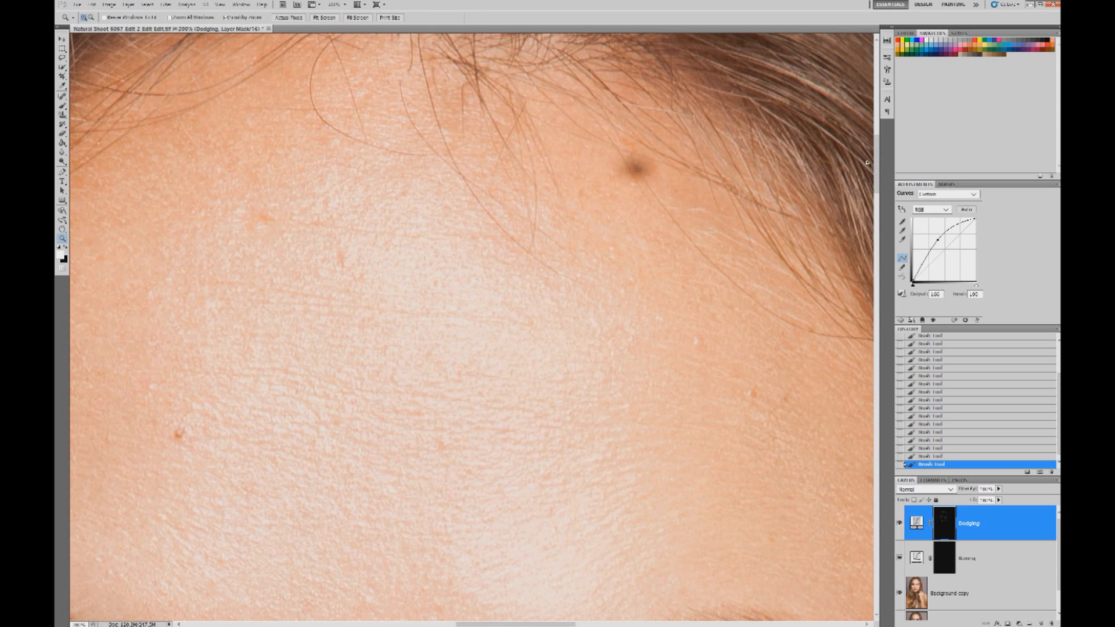
{"action": "left_click_drag", "start_coordinate": [876, 159], "coordinate": [876, 153]}
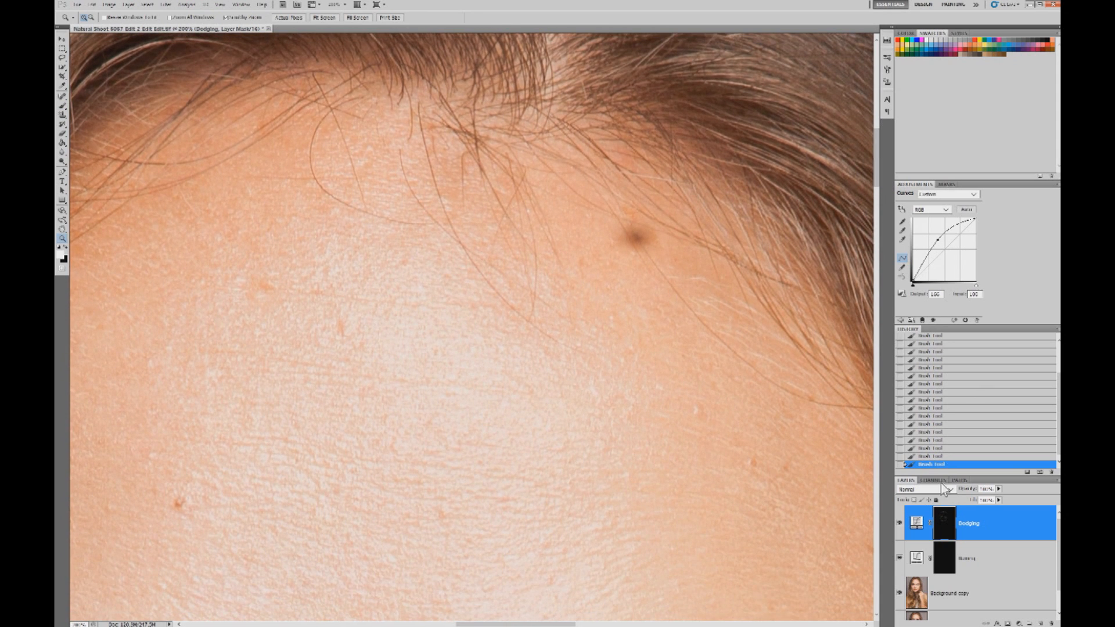
{"action": "left_click", "coordinate": [945, 591]}
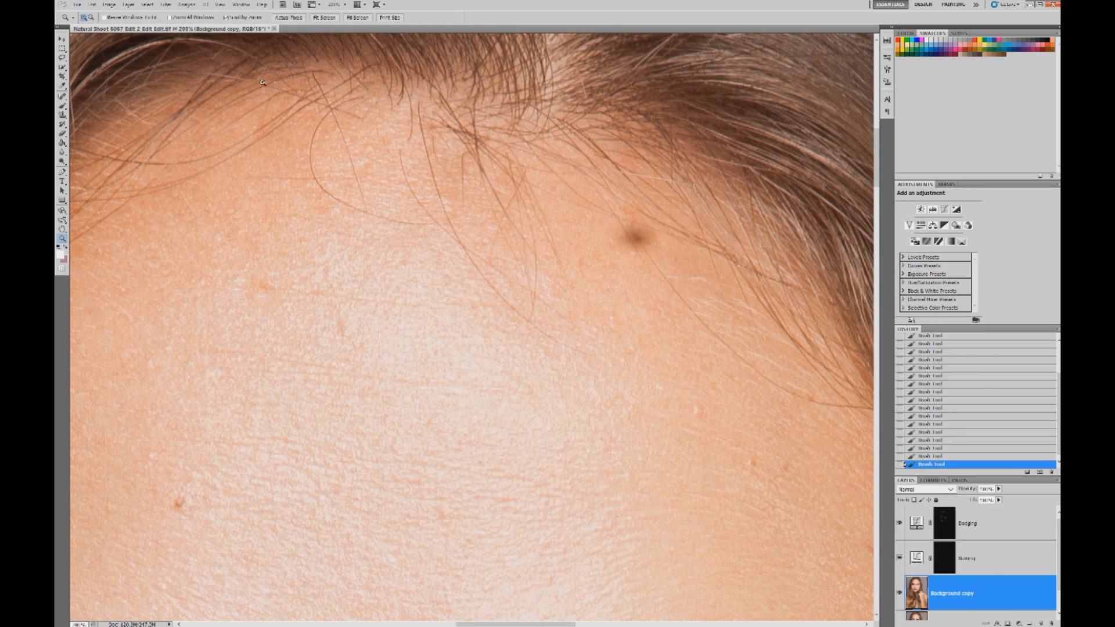
{"action": "left_click", "coordinate": [62, 96]}
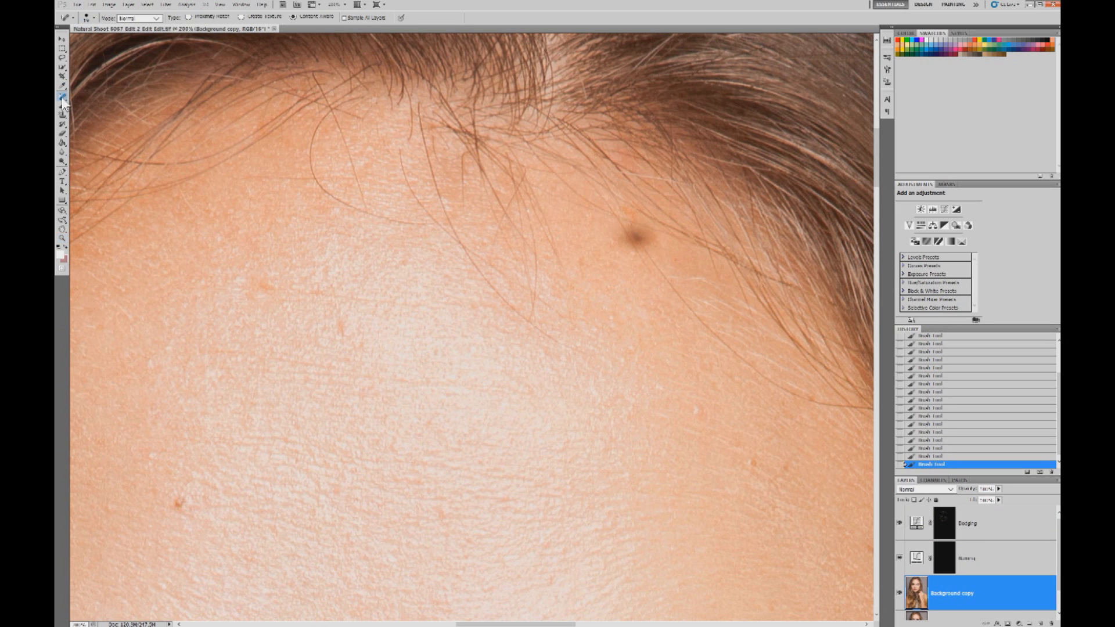
{"action": "left_click", "coordinate": [82, 97]}
{"action": "left_click", "coordinate": [93, 18]}
{"action": "left_click_drag", "start_coordinate": [76, 39], "coordinate": [71, 40]}
{"action": "left_click", "coordinate": [95, 19]}
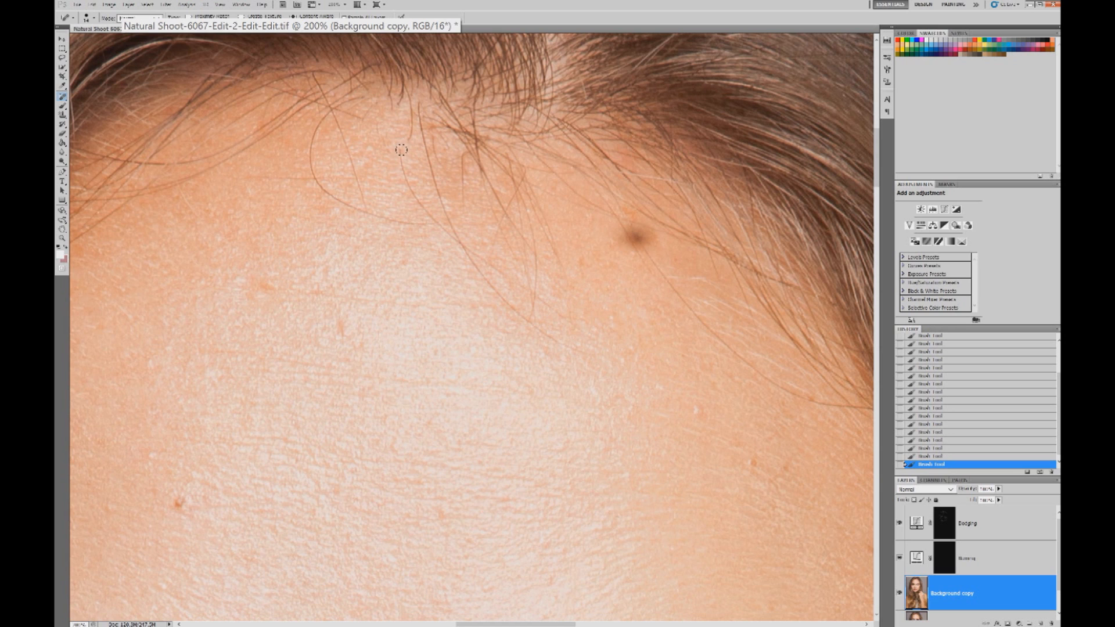
Remove the long stray hairs running down the middle of the upper forehead with the Spot Healing Brush.
{"action": "mouse_move", "coordinate": [399, 148]}
{"action": "left_mouse_down"}
{"action": "mouse_move", "coordinate": [447, 235]}
{"action": "mouse_move", "coordinate": [442, 227]}
{"action": "mouse_move", "coordinate": [559, 321]}
{"action": "left_mouse_up"}
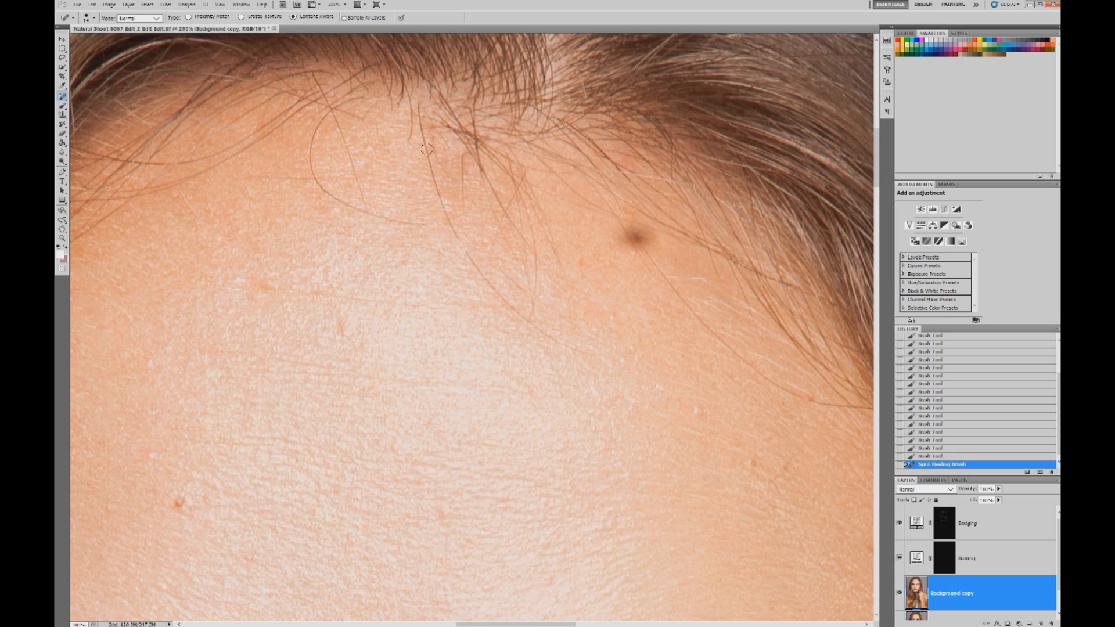
{"action": "left_click_drag", "start_coordinate": [418, 102], "coordinate": [435, 188]}
{"action": "mouse_move", "coordinate": [444, 212]}
{"action": "left_mouse_down"}
{"action": "mouse_move", "coordinate": [514, 312]}
{"action": "mouse_move", "coordinate": [601, 357]}
{"action": "left_mouse_up"}
{"action": "mouse_move", "coordinate": [495, 266]}
{"action": "left_mouse_down"}
{"action": "mouse_move", "coordinate": [529, 305]}
{"action": "mouse_move", "coordinate": [531, 327]}
{"action": "left_mouse_up"}
{"action": "left_click_drag", "start_coordinate": [434, 136], "coordinate": [437, 169]}
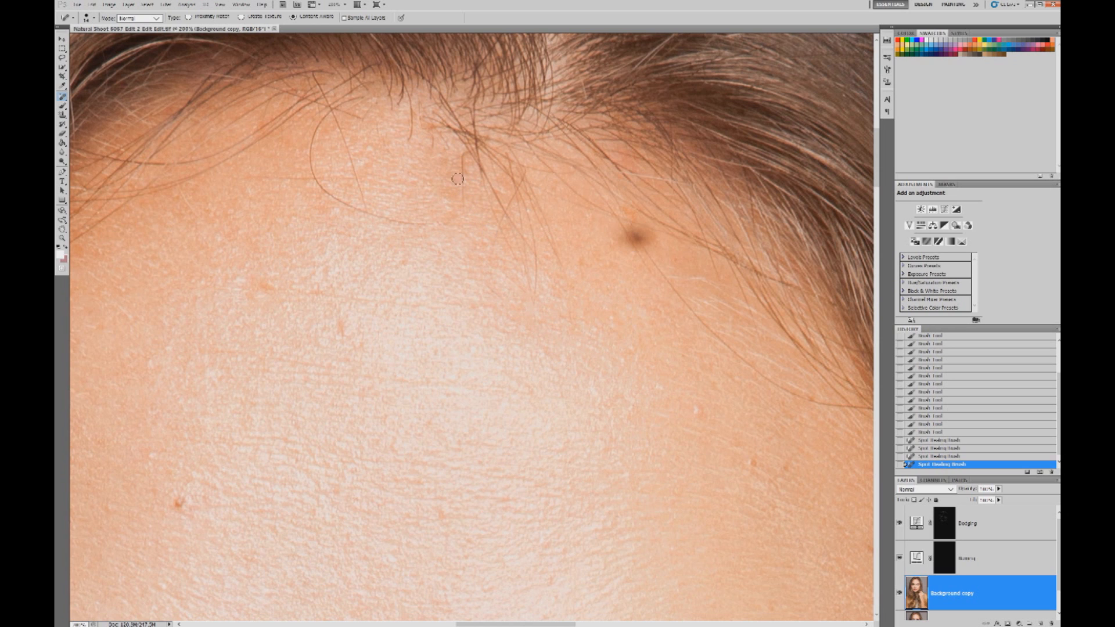
{"action": "left_click_drag", "start_coordinate": [432, 135], "coordinate": [434, 152]}
Heal the curved stray hairs hanging from the hairline to the left of the parting.
{"action": "mouse_move", "coordinate": [363, 99]}
{"action": "left_mouse_down"}
{"action": "mouse_move", "coordinate": [314, 130]}
{"action": "mouse_move", "coordinate": [324, 187]}
{"action": "mouse_move", "coordinate": [315, 179]}
{"action": "mouse_move", "coordinate": [313, 169]}
{"action": "mouse_move", "coordinate": [343, 203]}
{"action": "mouse_move", "coordinate": [430, 225]}
{"action": "left_mouse_up"}
{"action": "left_click_drag", "start_coordinate": [312, 76], "coordinate": [367, 214]}
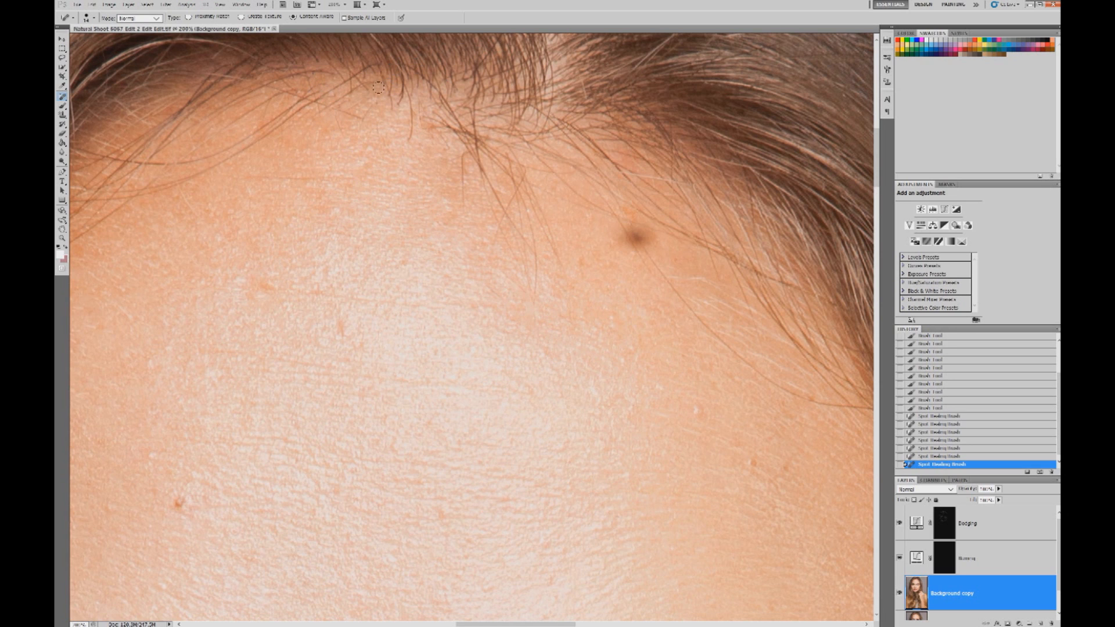
{"action": "left_click_drag", "start_coordinate": [336, 118], "coordinate": [348, 143]}
{"action": "mouse_move", "coordinate": [463, 153]}
{"action": "left_mouse_down"}
{"action": "mouse_move", "coordinate": [465, 214]}
{"action": "mouse_move", "coordinate": [424, 105]}
{"action": "mouse_move", "coordinate": [448, 92]}
{"action": "left_mouse_up"}
{"action": "left_click_drag", "start_coordinate": [409, 140], "coordinate": [410, 90]}
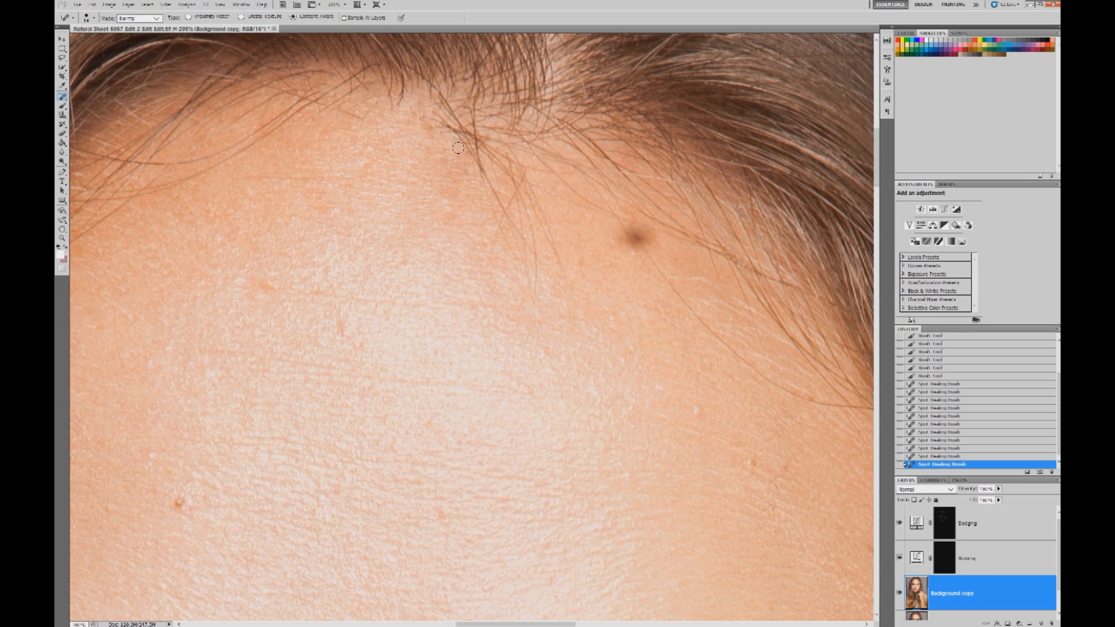
Heal the tangled tuft of hair below the parting and the loose strands between it and the mole.
{"action": "left_click_drag", "start_coordinate": [584, 202], "coordinate": [514, 168]}
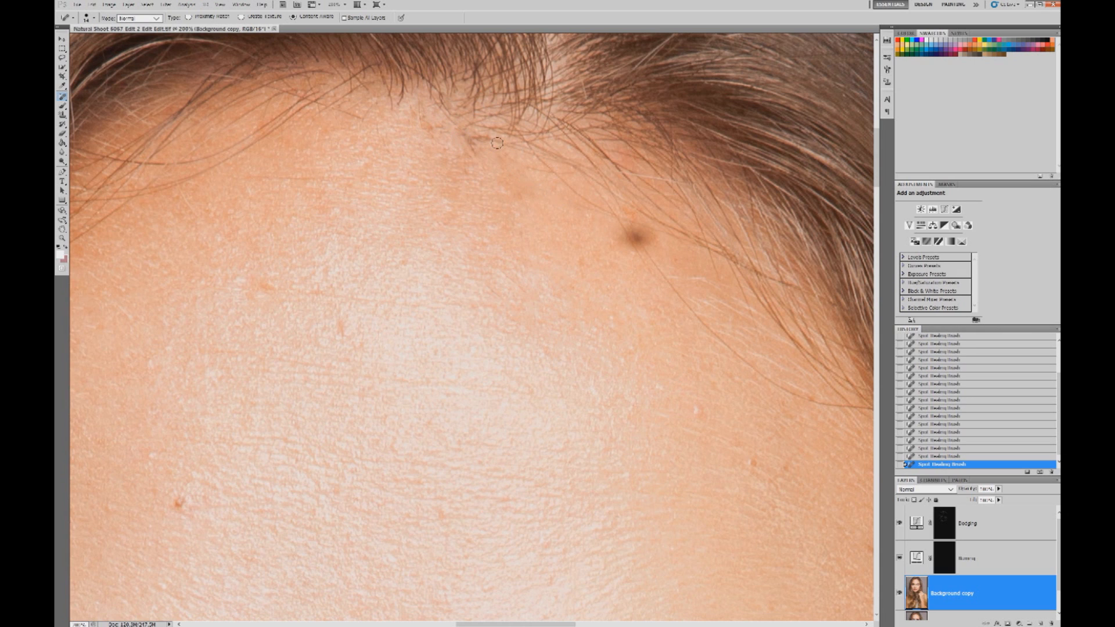
{"action": "mouse_move", "coordinate": [463, 134]}
{"action": "left_mouse_down"}
{"action": "mouse_move", "coordinate": [478, 156]}
{"action": "mouse_move", "coordinate": [467, 141]}
{"action": "mouse_move", "coordinate": [496, 141]}
{"action": "mouse_move", "coordinate": [476, 135]}
{"action": "mouse_move", "coordinate": [518, 141]}
{"action": "left_mouse_up"}
{"action": "left_click_drag", "start_coordinate": [451, 159], "coordinate": [464, 150]}
{"action": "left_click", "coordinate": [452, 143]}
{"action": "mouse_move", "coordinate": [440, 133]}
{"action": "left_mouse_down"}
{"action": "mouse_move", "coordinate": [466, 135]}
{"action": "mouse_move", "coordinate": [434, 116]}
{"action": "mouse_move", "coordinate": [426, 129]}
{"action": "mouse_move", "coordinate": [484, 117]}
{"action": "mouse_move", "coordinate": [472, 138]}
{"action": "mouse_move", "coordinate": [520, 149]}
{"action": "left_mouse_up"}
{"action": "left_click_drag", "start_coordinate": [528, 143], "coordinate": [617, 219]}
{"action": "mouse_move", "coordinate": [510, 162]}
{"action": "left_mouse_down"}
{"action": "mouse_move", "coordinate": [573, 175]}
{"action": "mouse_move", "coordinate": [563, 183]}
{"action": "mouse_move", "coordinate": [601, 201]}
{"action": "mouse_move", "coordinate": [650, 273]}
{"action": "left_mouse_up"}
Remove the mole on the upper forehead and the fine hair running beneath it with the Spot Healing Brush.
{"action": "mouse_move", "coordinate": [626, 224]}
{"action": "left_mouse_down"}
{"action": "mouse_move", "coordinate": [627, 238]}
{"action": "mouse_move", "coordinate": [650, 238]}
{"action": "mouse_move", "coordinate": [638, 230]}
{"action": "mouse_move", "coordinate": [627, 258]}
{"action": "left_mouse_up"}
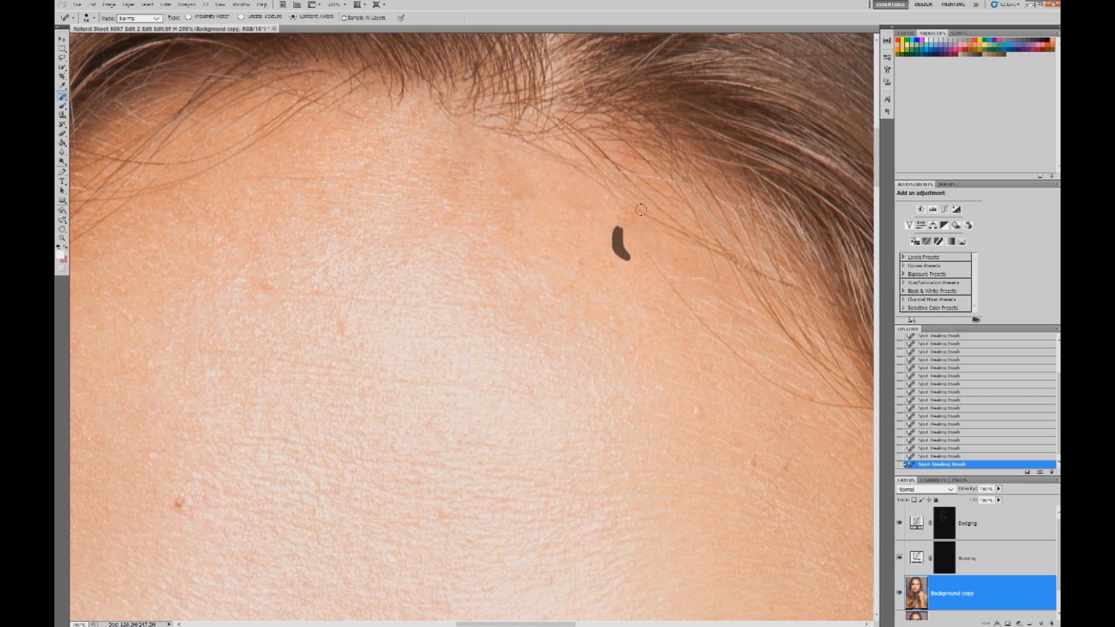
{"action": "left_click_drag", "start_coordinate": [611, 209], "coordinate": [672, 289]}
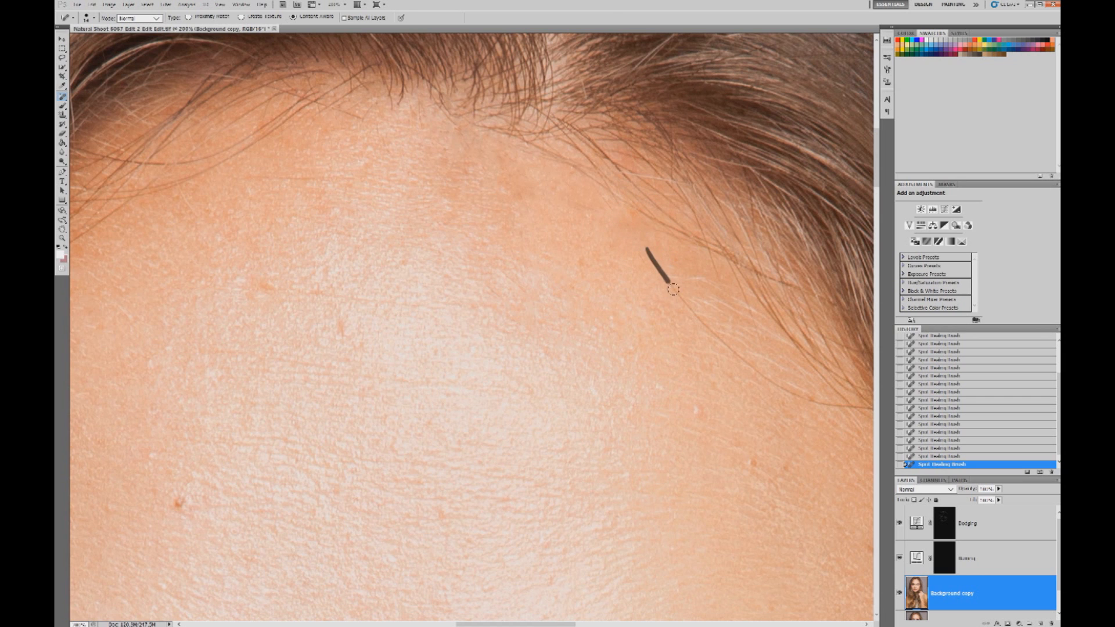
{"action": "left_click_drag", "start_coordinate": [673, 289], "coordinate": [678, 296]}
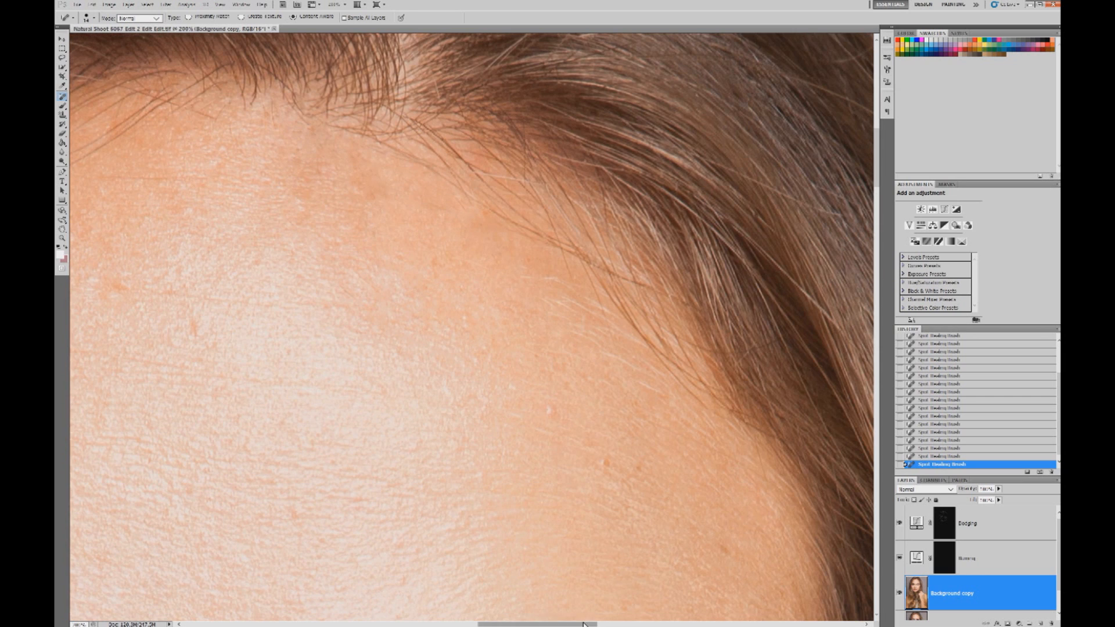
{"action": "left_click_drag", "start_coordinate": [585, 624], "coordinate": [559, 625]}
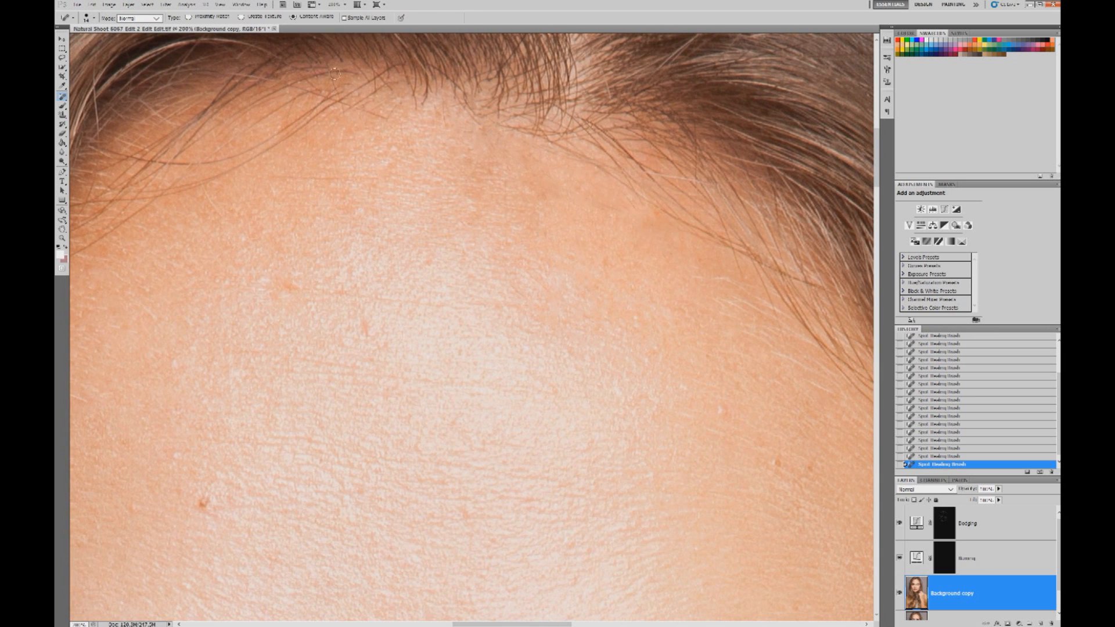
{"action": "left_click_drag", "start_coordinate": [389, 118], "coordinate": [353, 106]}
Dodge the dark patches left around the healed upper forehead with the Brush on the Dodging layer's mask.
{"action": "left_click", "coordinate": [946, 527]}
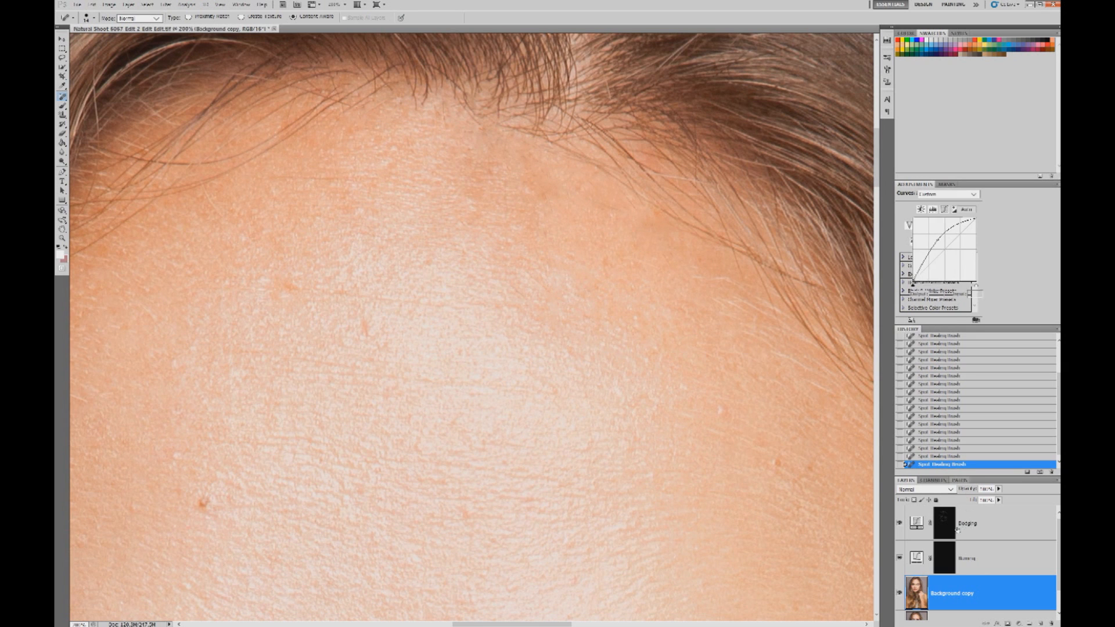
{"action": "left_click", "coordinate": [62, 105]}
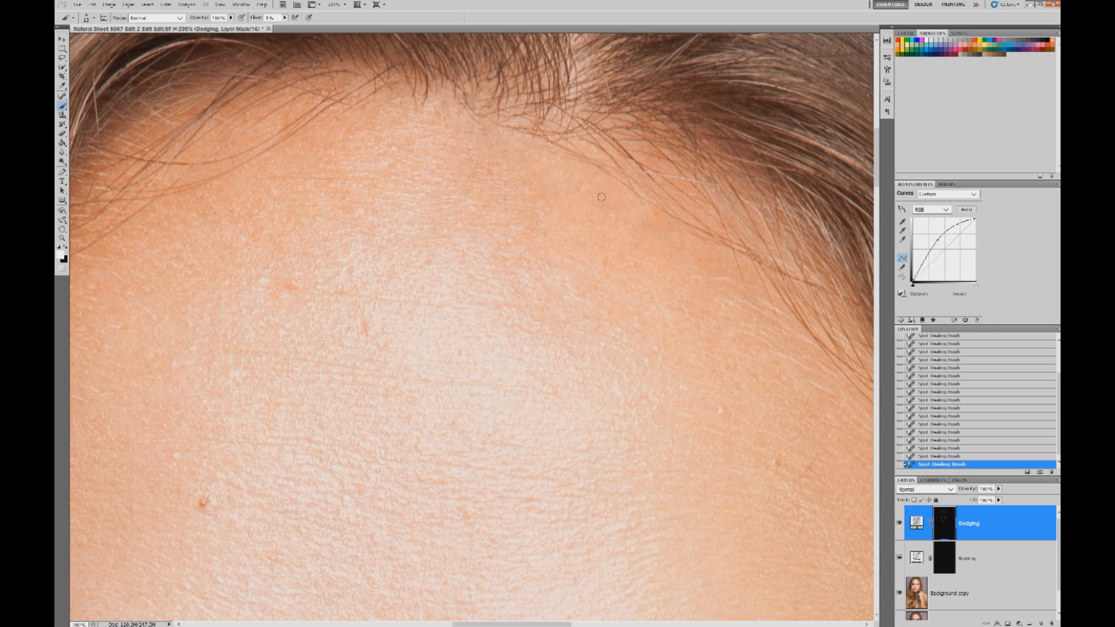
{"action": "left_click_drag", "start_coordinate": [645, 189], "coordinate": [659, 212]}
{"action": "left_click_drag", "start_coordinate": [595, 185], "coordinate": [602, 210]}
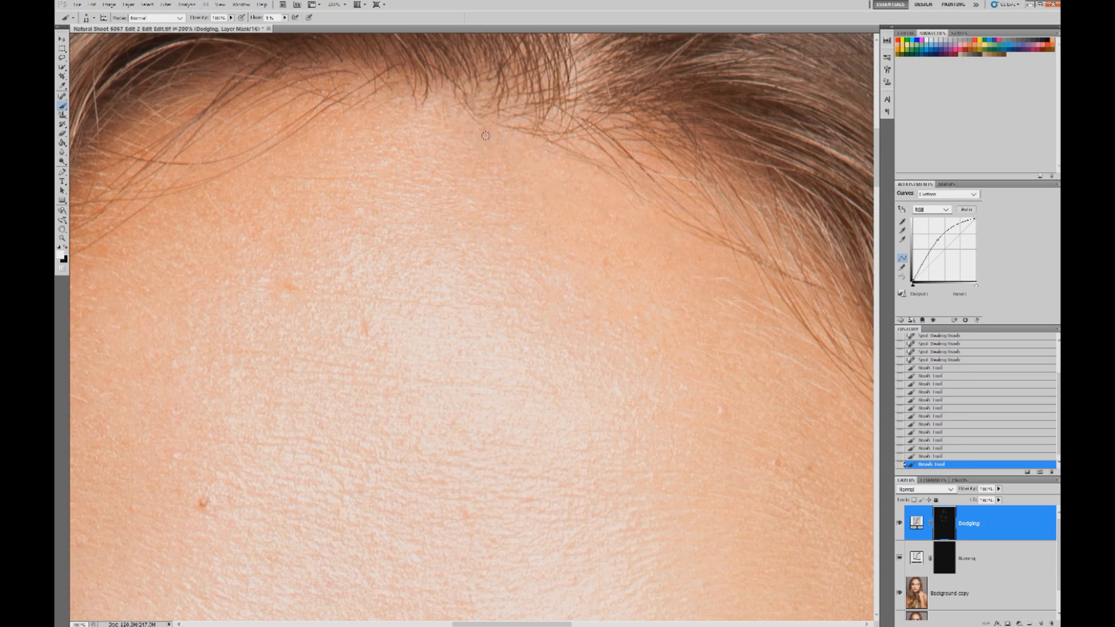
{"action": "mouse_move", "coordinate": [551, 152]}
{"action": "left_mouse_down"}
{"action": "mouse_move", "coordinate": [691, 178]}
{"action": "mouse_move", "coordinate": [749, 182]}
{"action": "left_mouse_up"}
Compare the forehead with the Dodging layer hidden and shown, at 200% and at 100% magnification.
{"action": "left_click", "coordinate": [899, 523]}
{"action": "left_click", "coordinate": [899, 523]}
{"action": "left_click", "coordinate": [900, 523]}
{"action": "left_click", "coordinate": [899, 523]}
{"action": "left_click", "coordinate": [63, 238]}
{"action": "right_click", "coordinate": [578, 191]}
{"action": "left_click", "coordinate": [615, 259]}
{"action": "right_click", "coordinate": [583, 254]}
{"action": "left_click", "coordinate": [553, 332]}
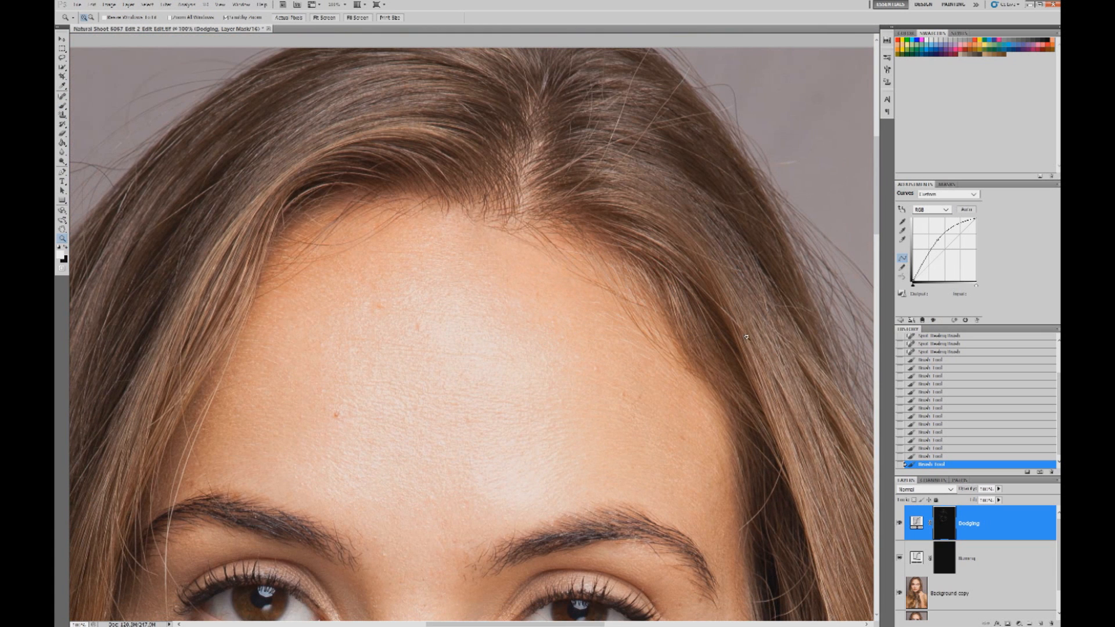
{"action": "left_click", "coordinate": [899, 523]}
{"action": "left_click", "coordinate": [900, 523]}
Spot-heal the small blemishes across the upper forehead on the Background copy layer at 200% magnification.
{"action": "left_click", "coordinate": [386, 353]}
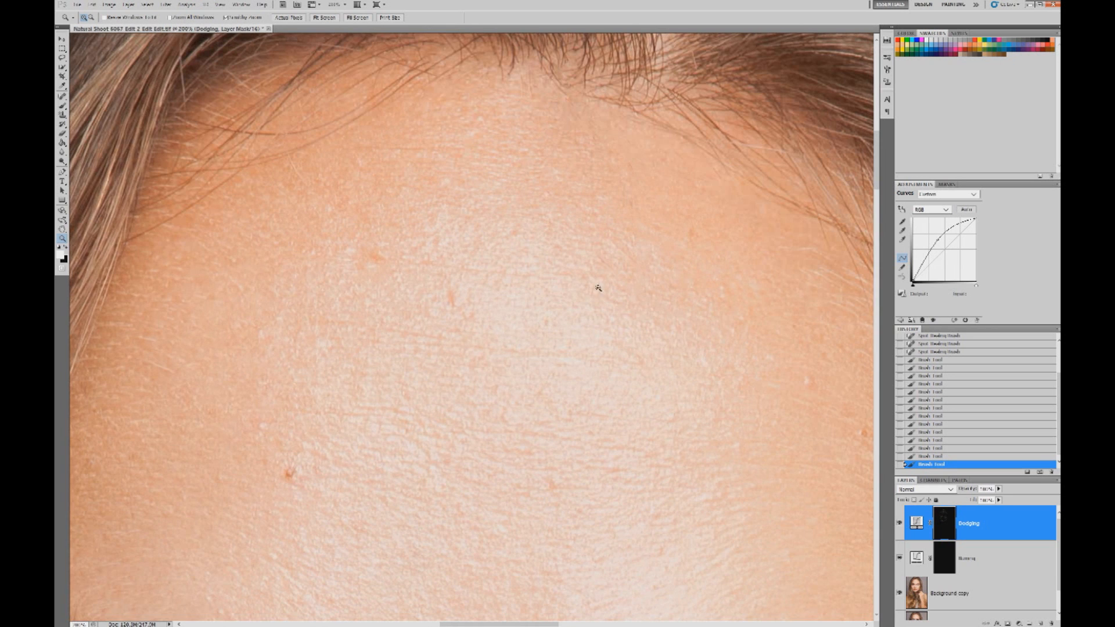
{"action": "left_click", "coordinate": [949, 590]}
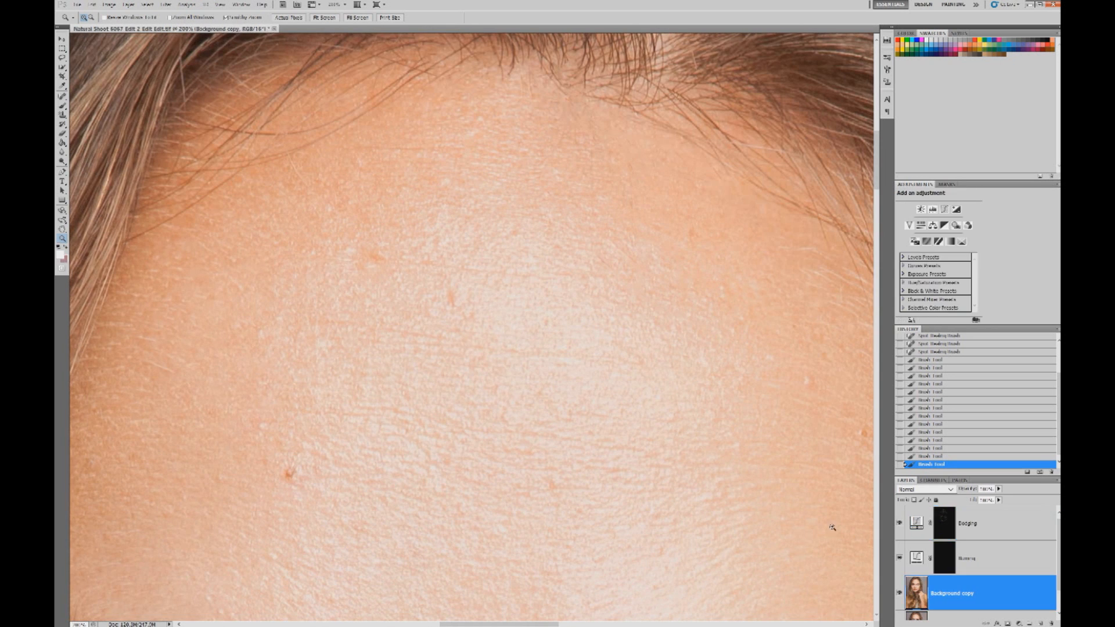
{"action": "left_click", "coordinate": [63, 97]}
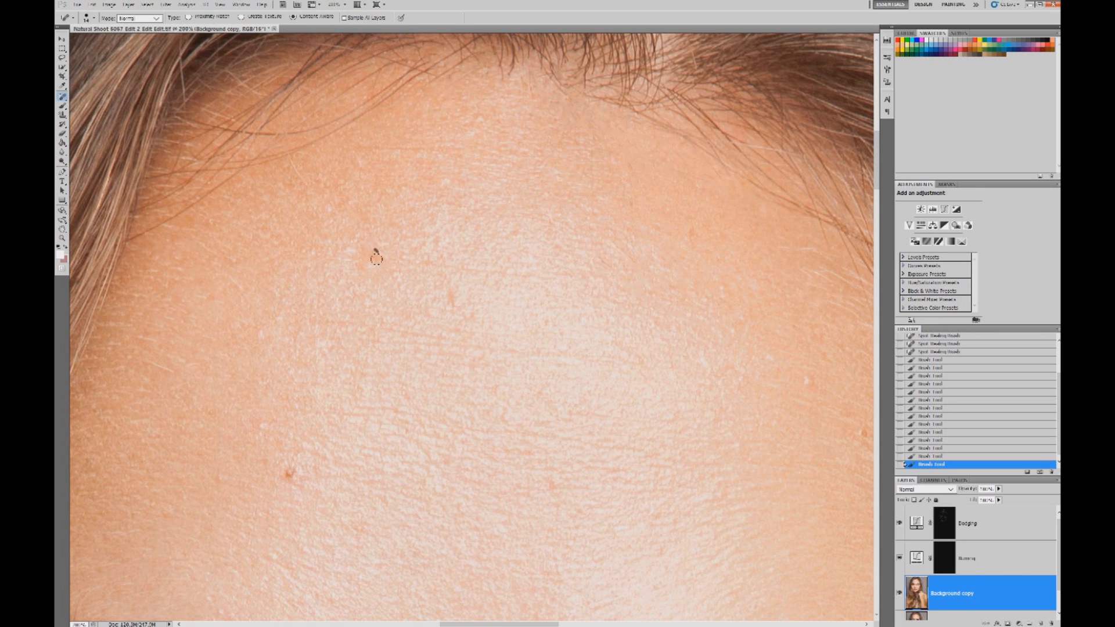
{"action": "left_click_drag", "start_coordinate": [377, 254], "coordinate": [378, 257]}
{"action": "mouse_move", "coordinate": [451, 288]}
{"action": "left_mouse_down"}
{"action": "mouse_move", "coordinate": [451, 299]}
{"action": "mouse_move", "coordinate": [466, 289]}
{"action": "left_mouse_up"}
{"action": "mouse_move", "coordinate": [364, 268]}
{"action": "left_mouse_down"}
{"action": "mouse_move", "coordinate": [366, 248]}
{"action": "mouse_move", "coordinate": [357, 258]}
{"action": "left_mouse_up"}
{"action": "left_click_drag", "start_coordinate": [548, 469], "coordinate": [553, 492]}
{"action": "left_click_drag", "start_coordinate": [810, 373], "coordinate": [810, 383]}
{"action": "left_click_drag", "start_coordinate": [860, 431], "coordinate": [864, 435]}
{"action": "left_click_drag", "start_coordinate": [694, 227], "coordinate": [694, 247]}
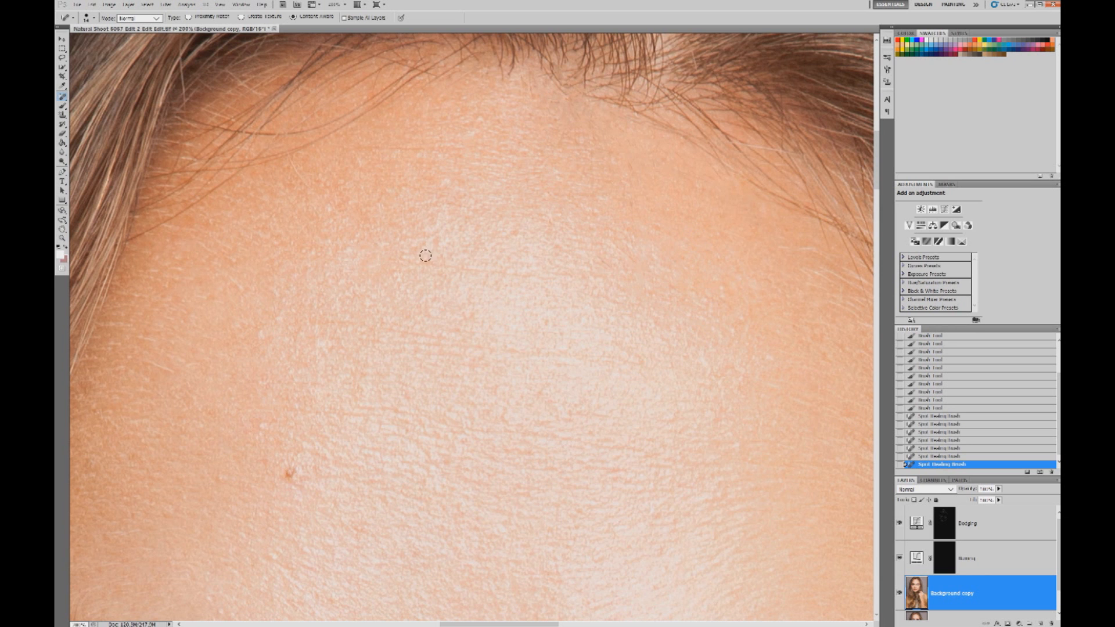
Spot-heal the small marks on the lower forehead and between the eyebrows.
{"action": "left_click_drag", "start_coordinate": [873, 167], "coordinate": [879, 196]}
{"action": "left_click_drag", "start_coordinate": [320, 387], "coordinate": [334, 342]}
{"action": "left_click_drag", "start_coordinate": [388, 506], "coordinate": [386, 490]}
{"action": "left_click", "coordinate": [366, 459]}
{"action": "left_click", "coordinate": [527, 461]}
{"action": "mouse_move", "coordinate": [427, 542]}
{"action": "left_mouse_down"}
{"action": "mouse_move", "coordinate": [428, 512]}
{"action": "mouse_move", "coordinate": [418, 551]}
{"action": "left_mouse_up"}
{"action": "left_click", "coordinate": [470, 541]}
{"action": "left_click", "coordinate": [396, 552]}
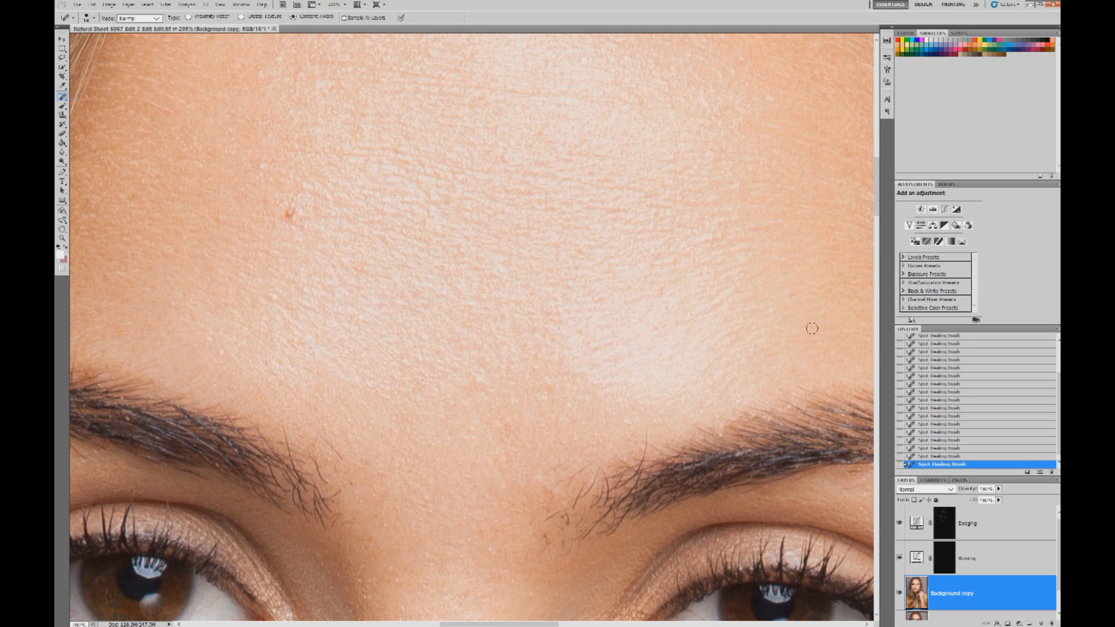
{"action": "left_click_drag", "start_coordinate": [508, 424], "coordinate": [509, 430]}
Spot-heal the specks along the nose bridge and the light stray hair beside the left-hand nostril.
{"action": "left_click_drag", "start_coordinate": [876, 203], "coordinate": [880, 243]}
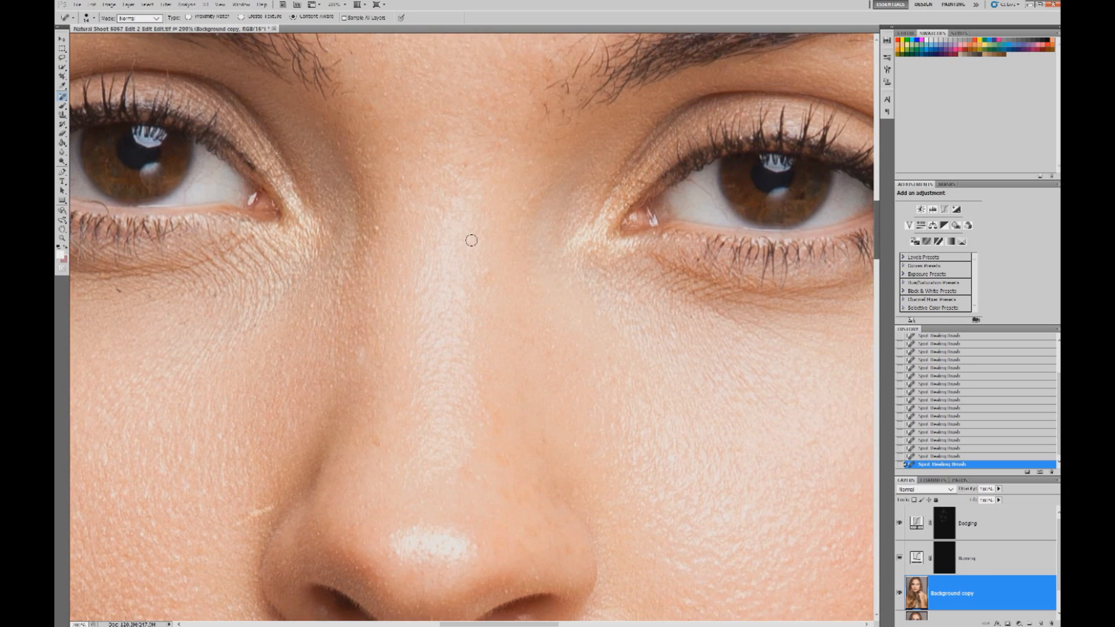
{"action": "left_click_drag", "start_coordinate": [362, 339], "coordinate": [361, 357]}
{"action": "left_click_drag", "start_coordinate": [373, 293], "coordinate": [377, 303]}
{"action": "left_click_drag", "start_coordinate": [377, 216], "coordinate": [375, 228]}
{"action": "left_click_drag", "start_coordinate": [498, 256], "coordinate": [491, 272]}
{"action": "left_click_drag", "start_coordinate": [536, 188], "coordinate": [523, 204]}
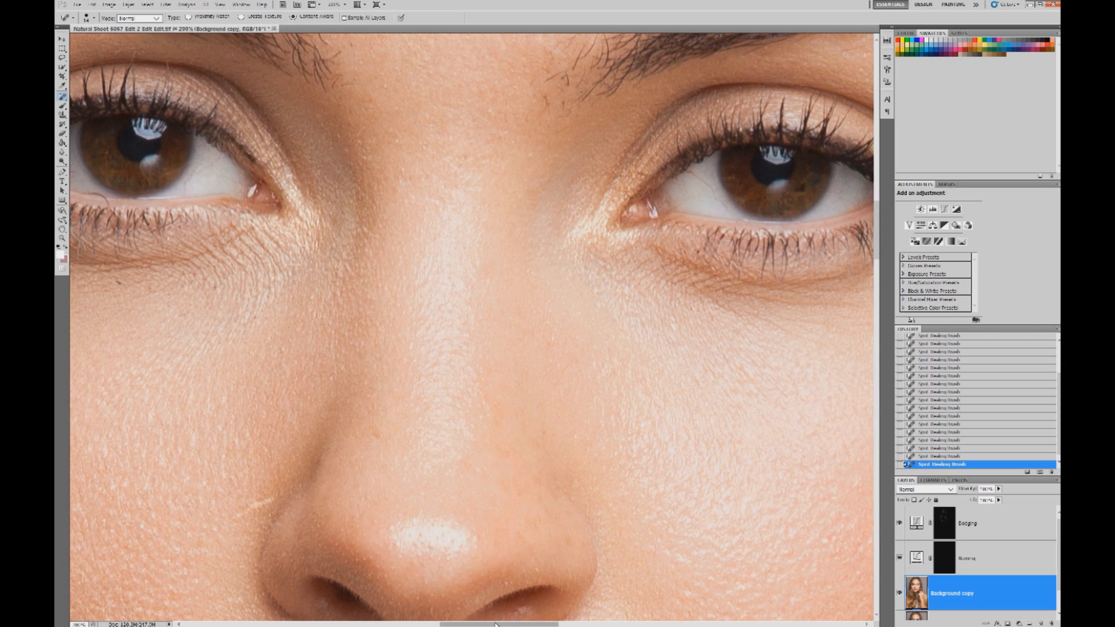
{"action": "scroll", "coordinate": [500, 600], "scroll_direction": "left", "scroll_amount": 10}
{"action": "left_click_drag", "start_coordinate": [555, 521], "coordinate": [602, 493]}
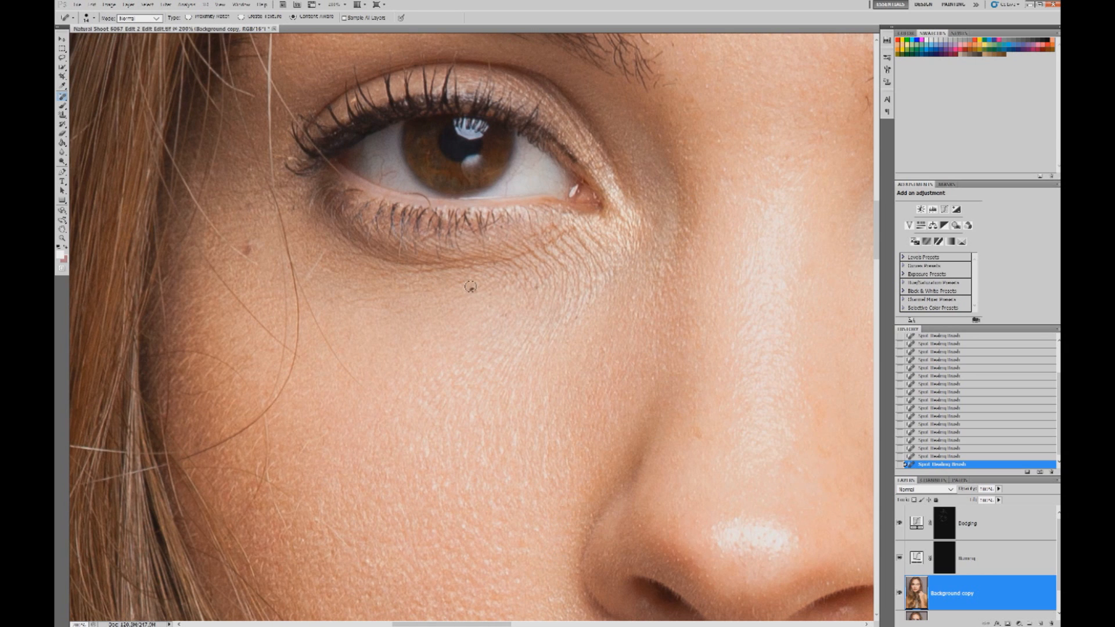
Compare the original image state with the retouched Snapshot 1 in the history at 66.7% magnification.
{"action": "key", "text": "ctrl+0"}
{"action": "key", "text": "z"}
{"action": "left_click", "coordinate": [504, 164]}
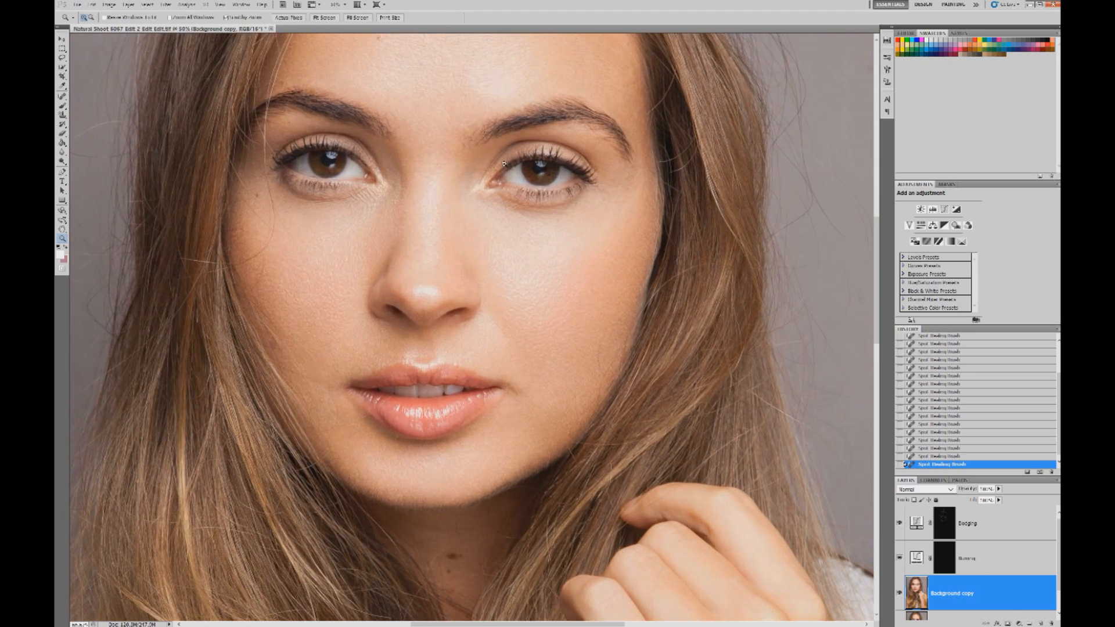
{"action": "right_click", "coordinate": [504, 164]}
{"action": "left_click", "coordinate": [657, 164]}
{"action": "left_click_drag", "start_coordinate": [873, 293], "coordinate": [877, 272]}
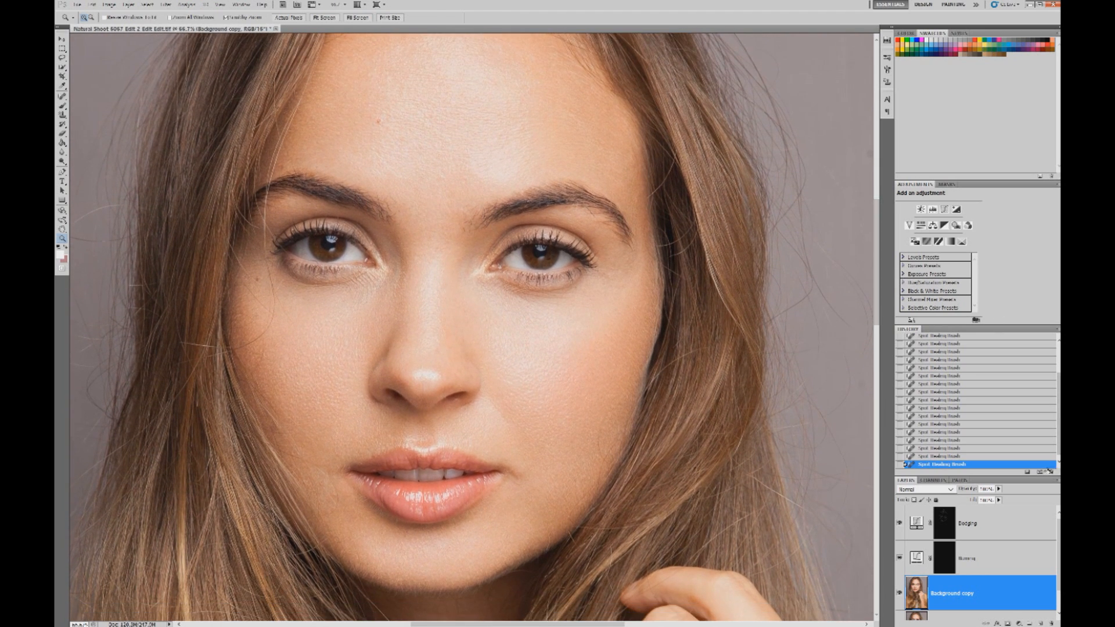
{"action": "scroll", "coordinate": [992, 378], "scroll_direction": "up", "scroll_amount": 10}
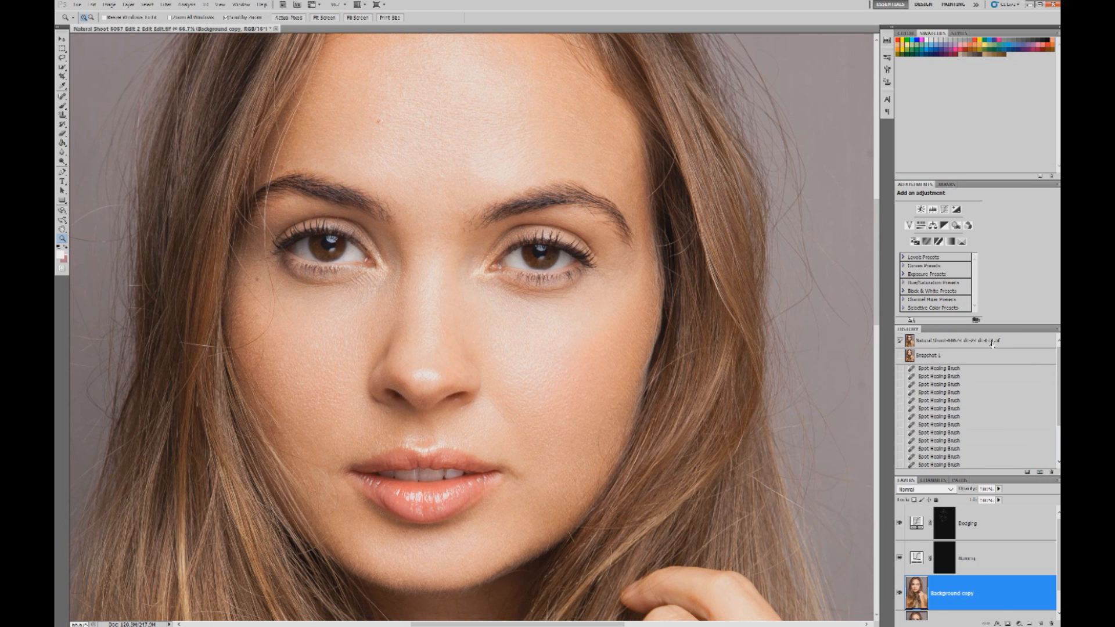
{"action": "left_click", "coordinate": [991, 342]}
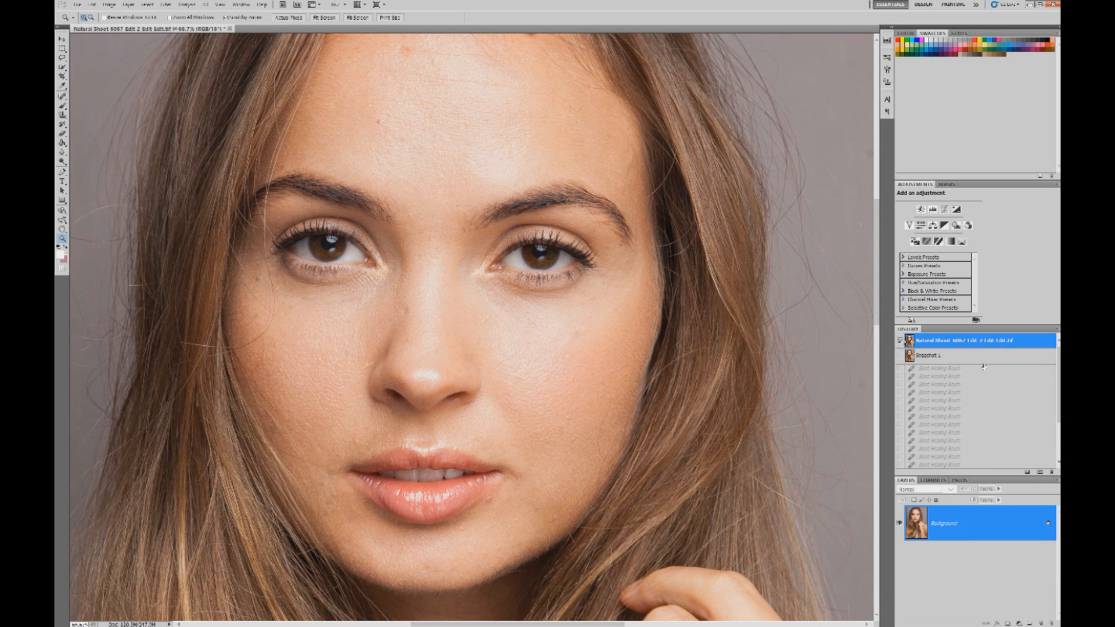
{"action": "left_click", "coordinate": [982, 363]}
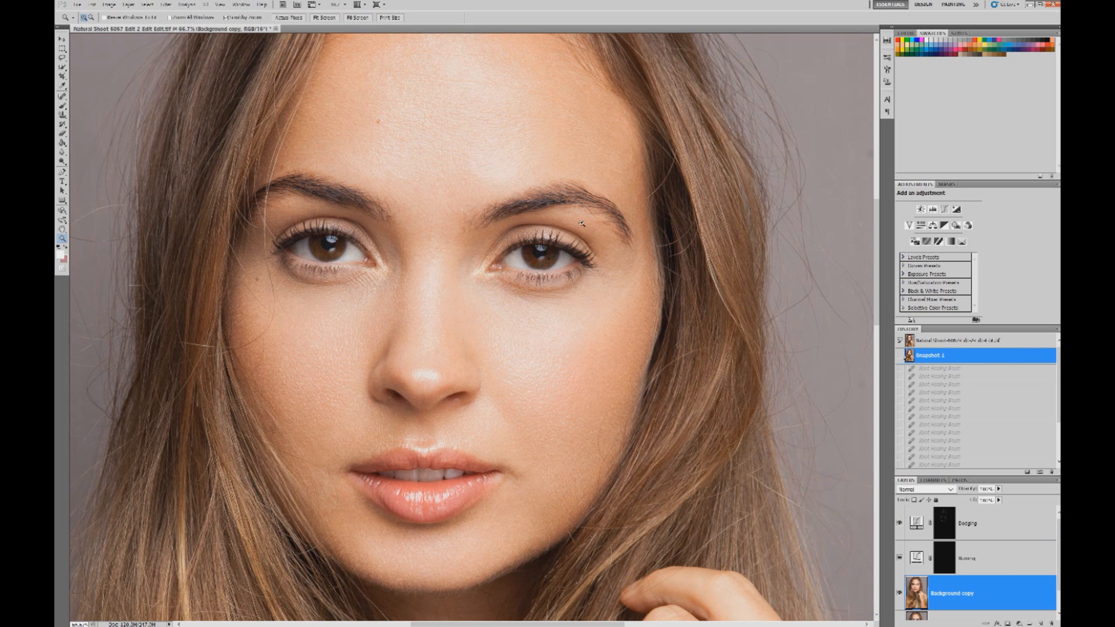
Dodge the darker skin patches beneath the right-hand eyebrow on the Dodging layer mask with the Brush at 200% magnification.
{"action": "left_click", "coordinate": [559, 247]}
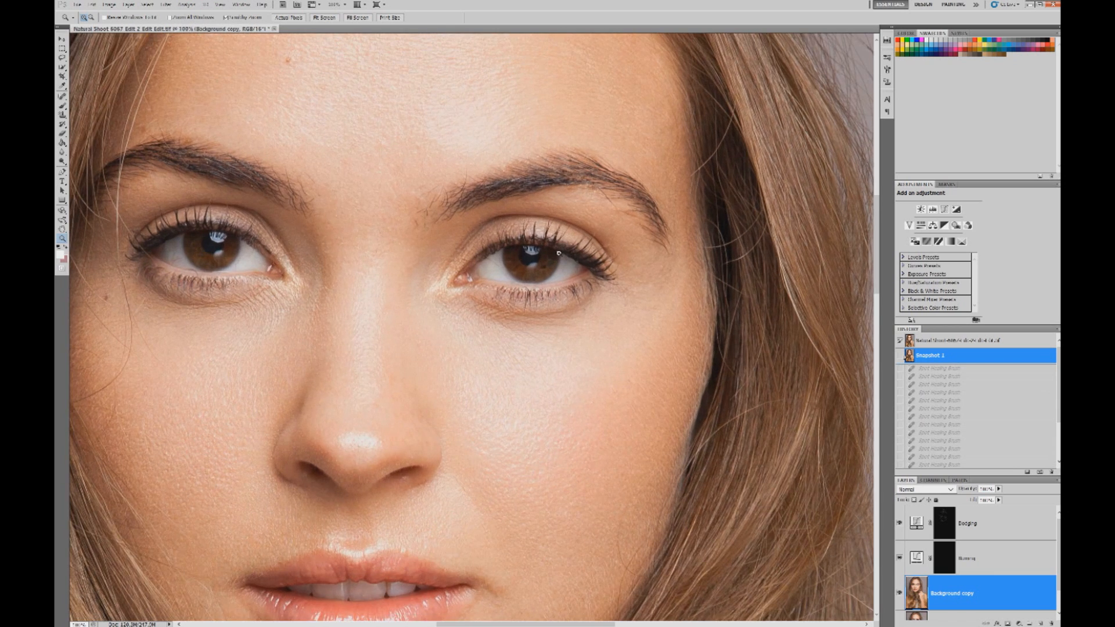
{"action": "left_click", "coordinate": [558, 250]}
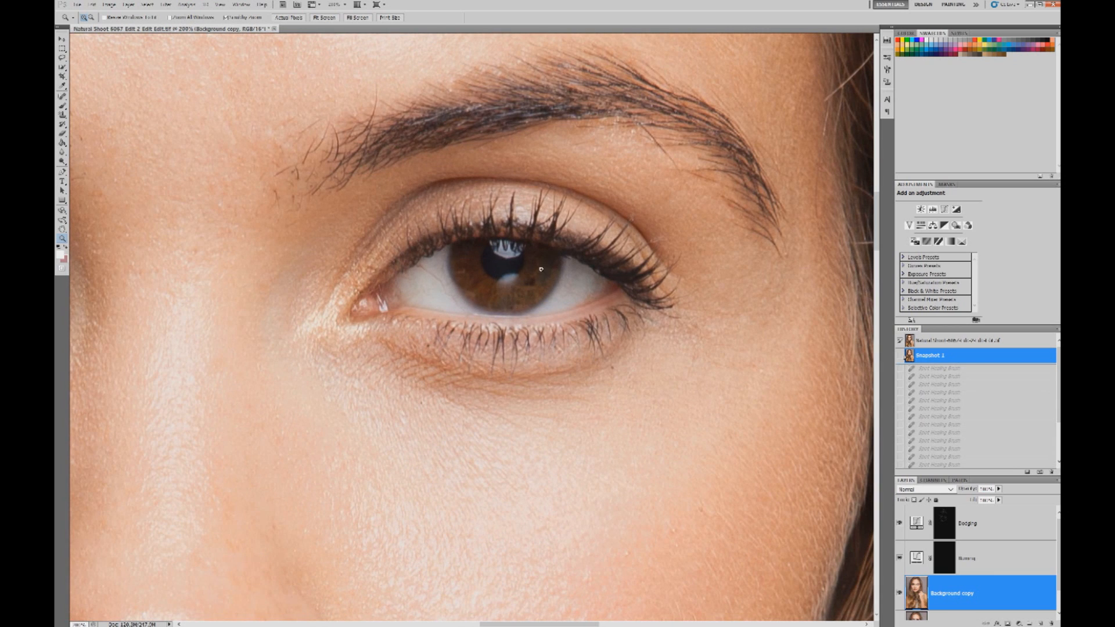
{"action": "left_click", "coordinate": [978, 528]}
{"action": "left_click", "coordinate": [62, 107]}
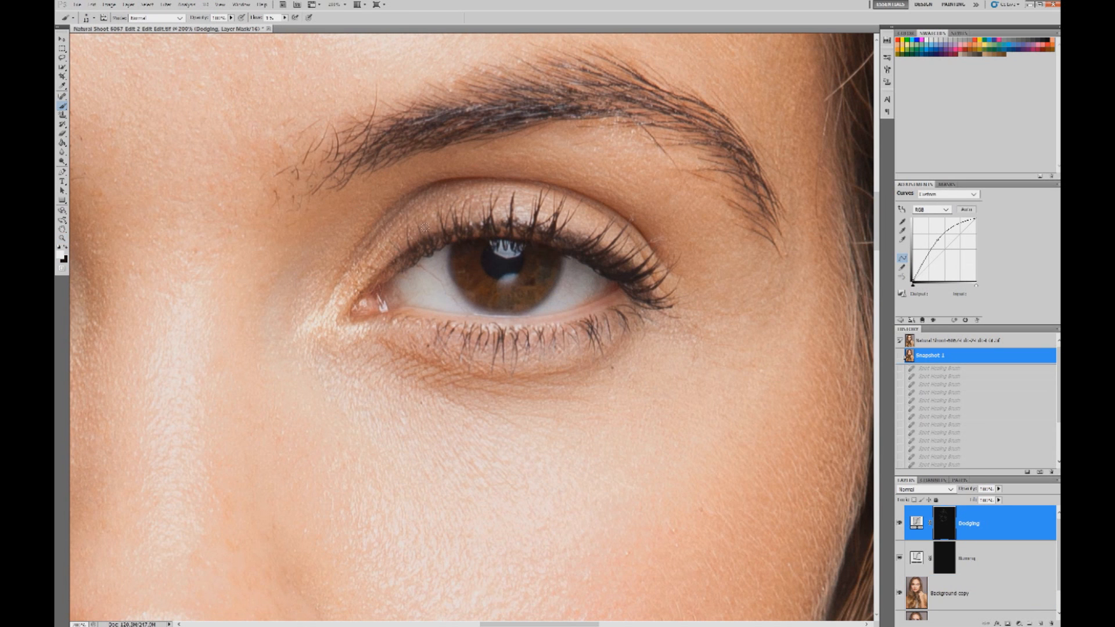
{"action": "left_click", "coordinate": [562, 134]}
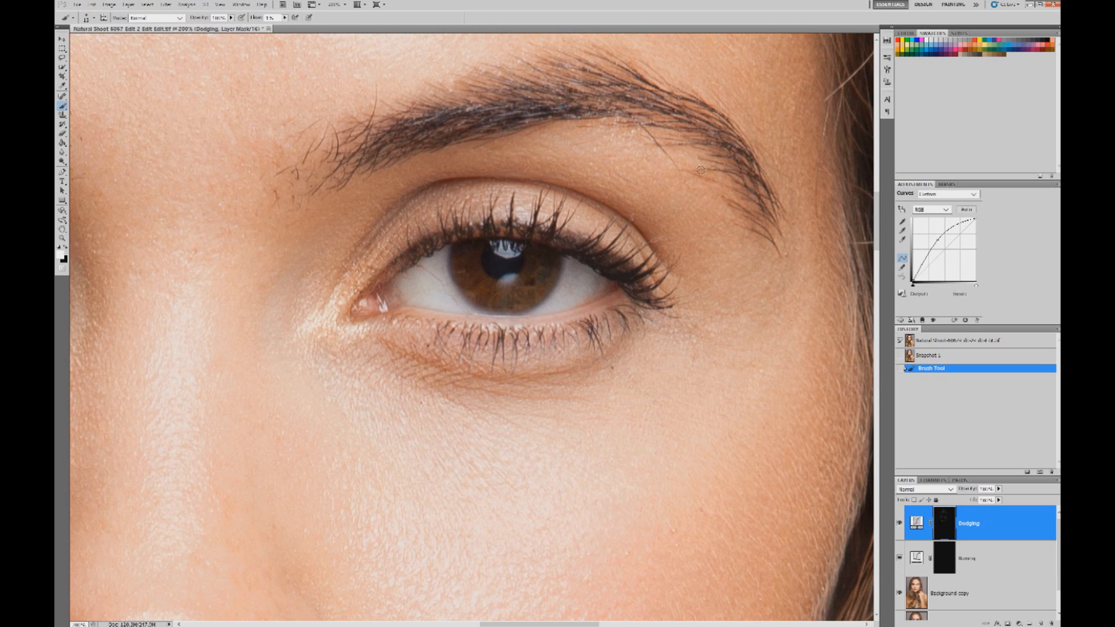
{"action": "mouse_move", "coordinate": [700, 170]}
{"action": "left_mouse_down"}
{"action": "mouse_move", "coordinate": [763, 203]}
{"action": "mouse_move", "coordinate": [703, 210]}
{"action": "mouse_move", "coordinate": [713, 200]}
{"action": "mouse_move", "coordinate": [706, 213]}
{"action": "mouse_move", "coordinate": [727, 225]}
{"action": "mouse_move", "coordinate": [711, 214]}
{"action": "mouse_move", "coordinate": [723, 217]}
{"action": "mouse_move", "coordinate": [704, 197]}
{"action": "left_mouse_up"}
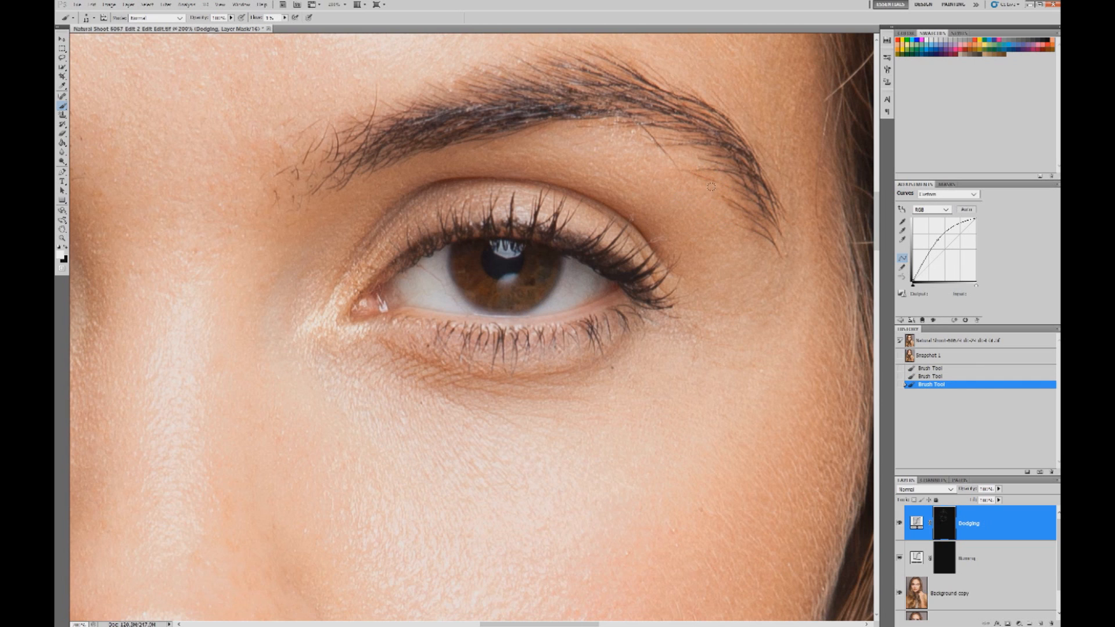
{"action": "left_click_drag", "start_coordinate": [737, 213], "coordinate": [720, 203]}
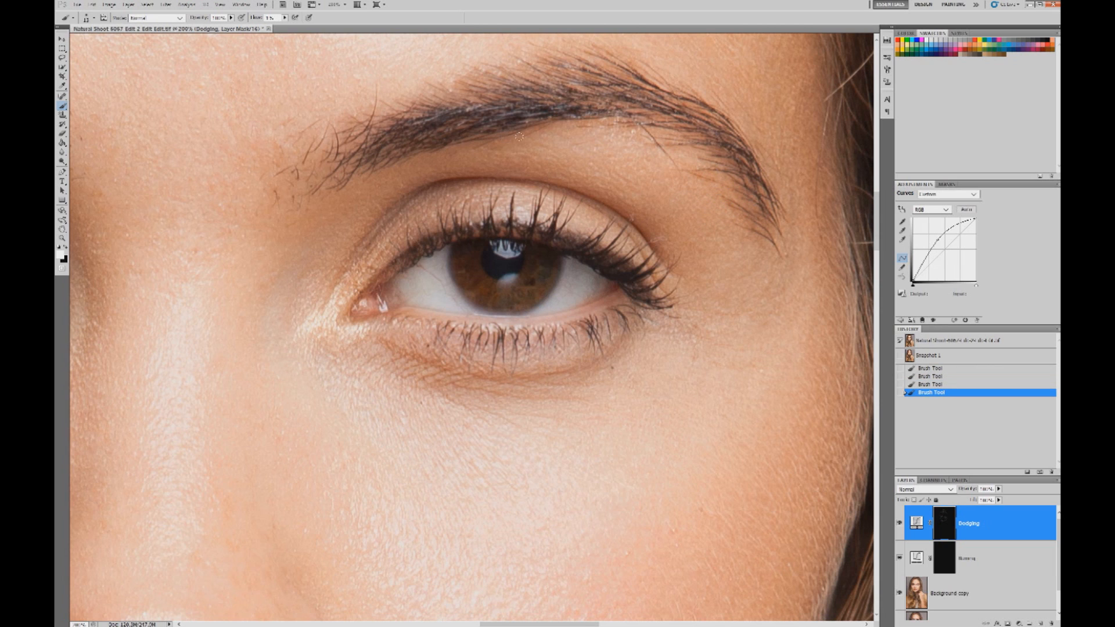
{"action": "mouse_move", "coordinate": [442, 155]}
{"action": "left_mouse_down"}
{"action": "mouse_move", "coordinate": [559, 150]}
{"action": "mouse_move", "coordinate": [495, 150]}
{"action": "mouse_move", "coordinate": [519, 163]}
{"action": "left_mouse_up"}
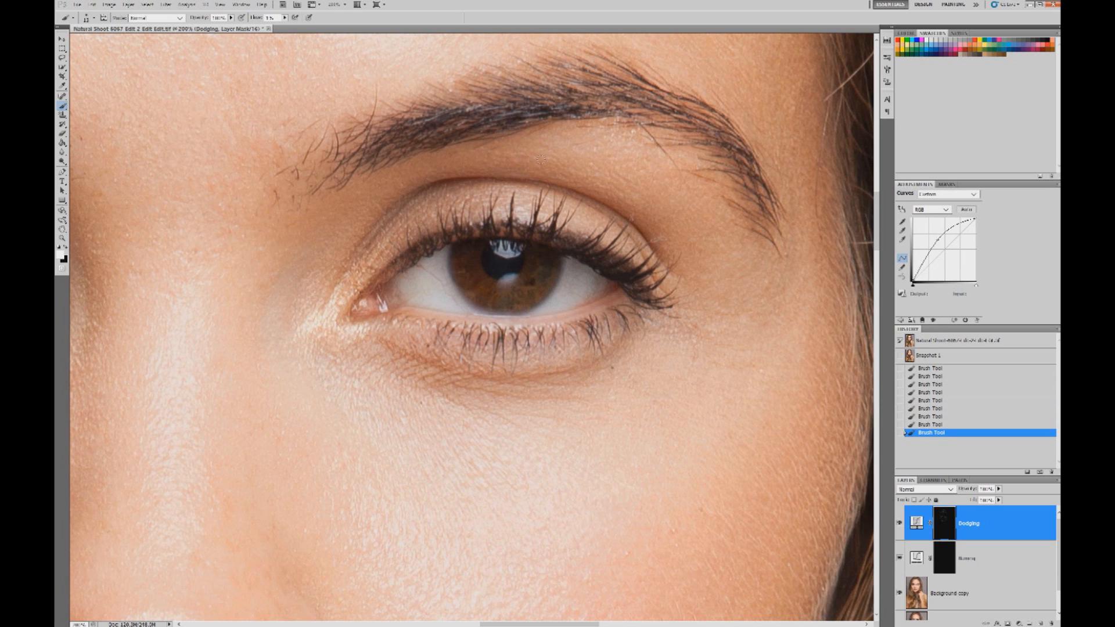
{"action": "mouse_move", "coordinate": [627, 152]}
{"action": "left_mouse_down"}
{"action": "mouse_move", "coordinate": [581, 169]}
{"action": "mouse_move", "coordinate": [589, 156]}
{"action": "mouse_move", "coordinate": [659, 165]}
{"action": "left_mouse_up"}
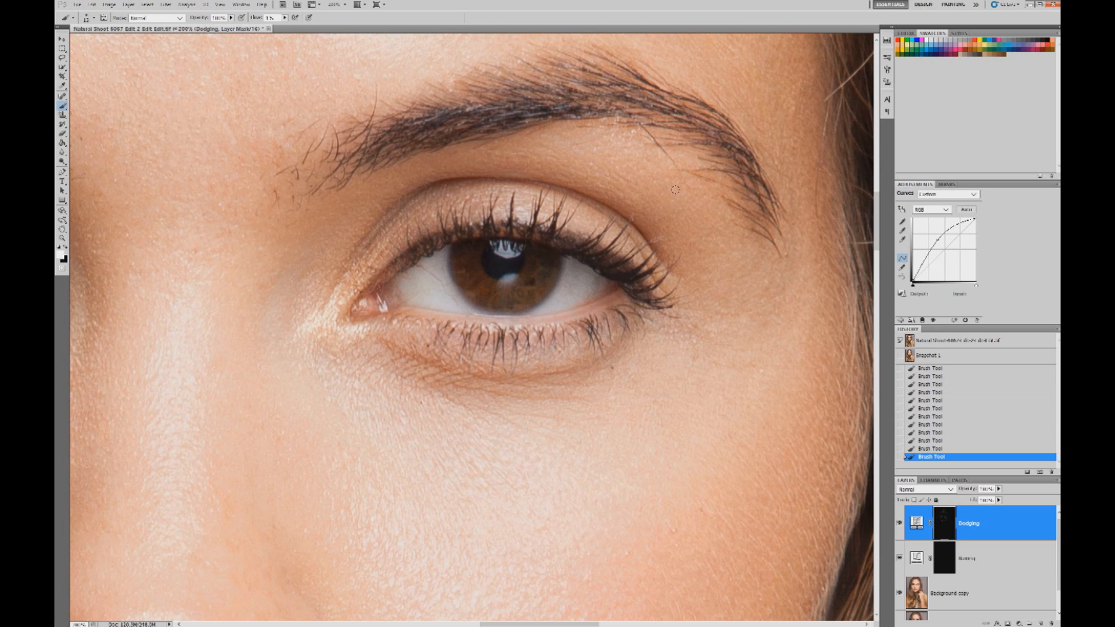
{"action": "left_click_drag", "start_coordinate": [704, 189], "coordinate": [702, 196]}
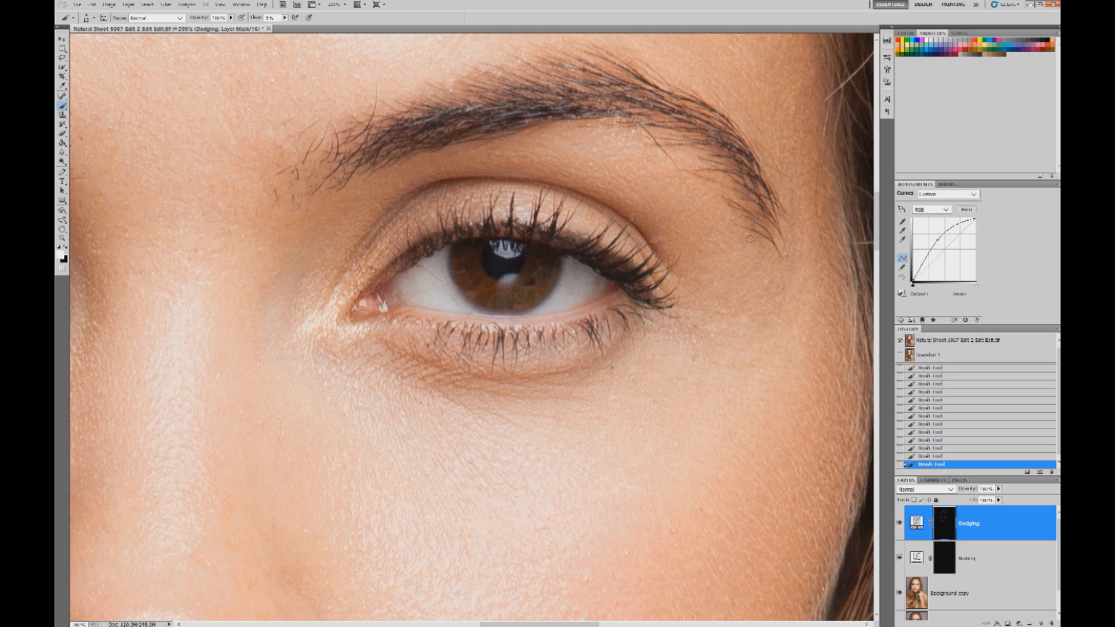
Dodge the shadowed skin from below the eyebrow's outer tail to the temple beside the eye.
{"action": "left_click", "coordinate": [689, 242]}
{"action": "left_click_drag", "start_coordinate": [756, 268], "coordinate": [746, 227]}
{"action": "left_click_drag", "start_coordinate": [725, 240], "coordinate": [727, 225]}
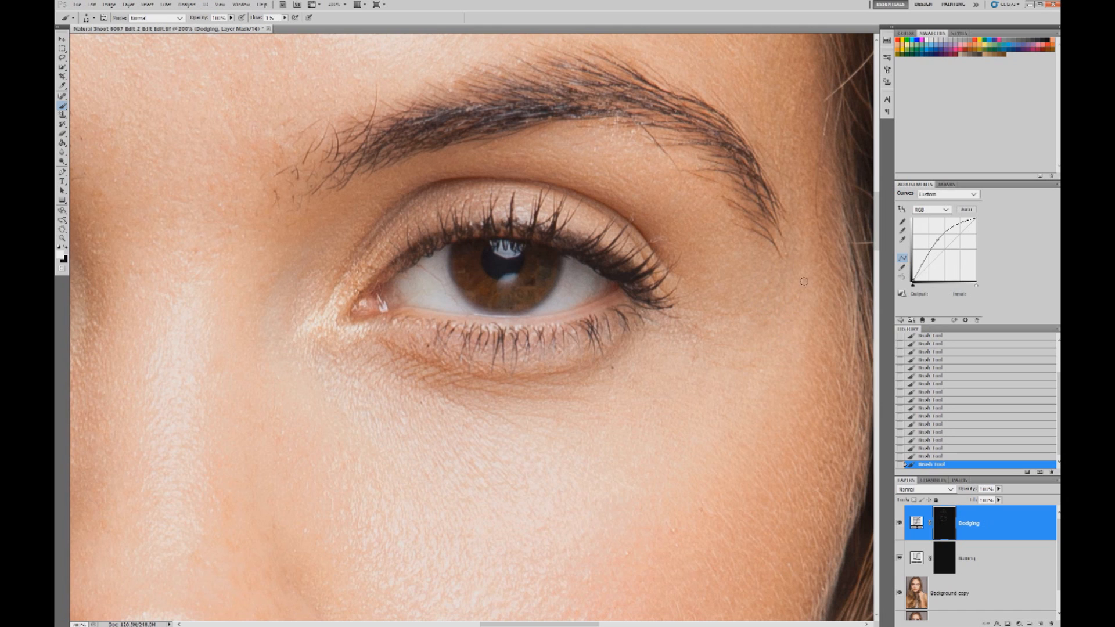
{"action": "left_click_drag", "start_coordinate": [803, 281], "coordinate": [762, 325]}
Reduce the brush size and dodge the fine dark creases under the eye.
{"action": "left_click", "coordinate": [94, 18]}
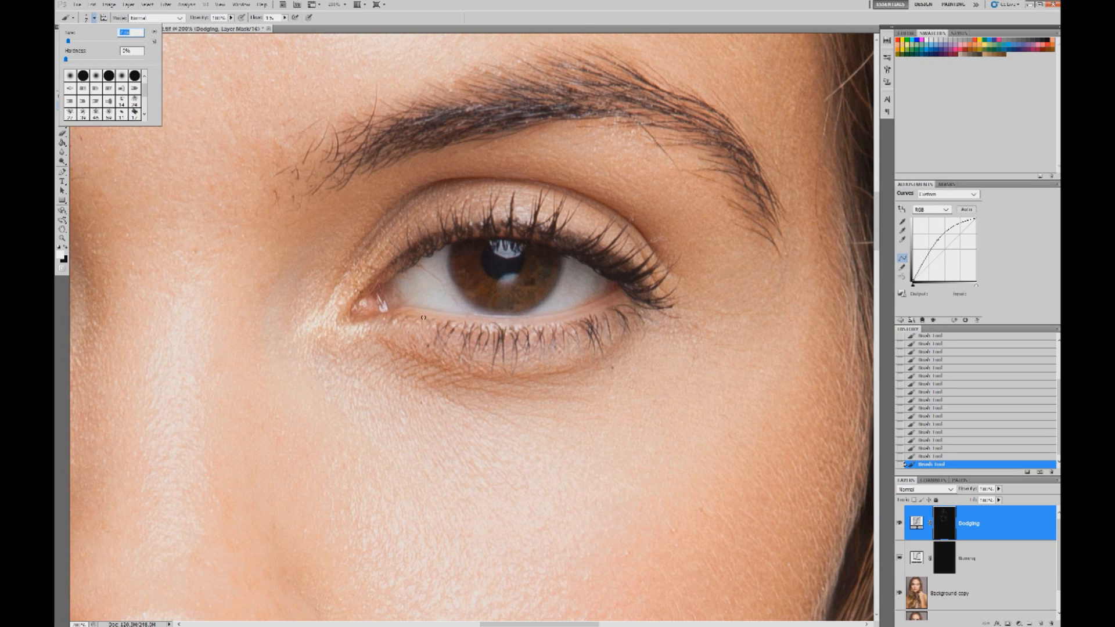
{"action": "left_click", "coordinate": [516, 398]}
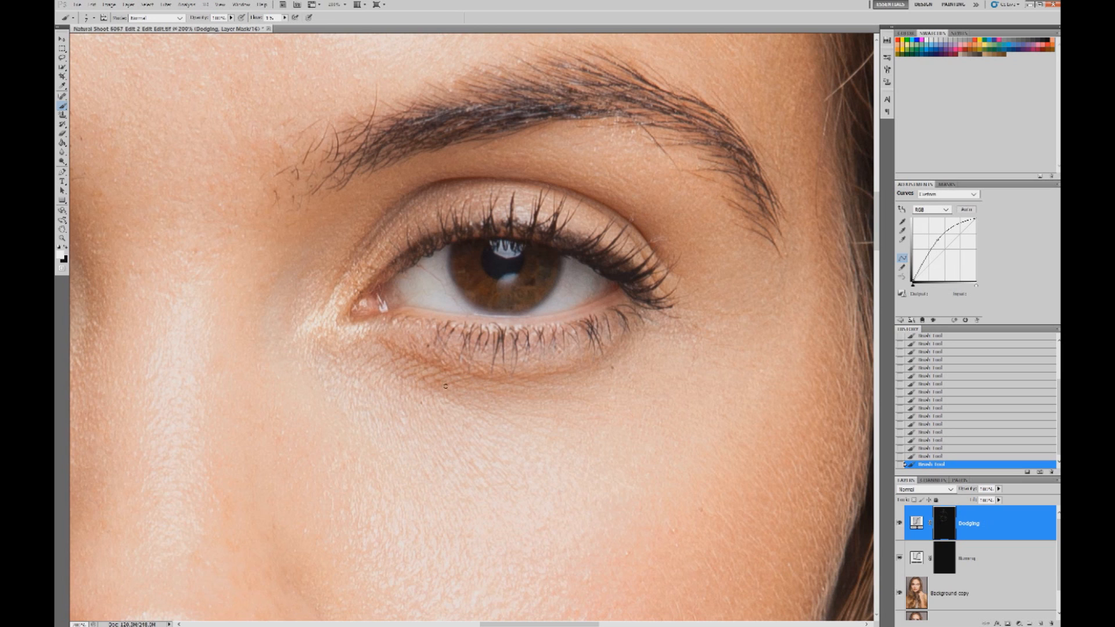
{"action": "left_click_drag", "start_coordinate": [443, 382], "coordinate": [433, 376]}
Dodge the skin around the inner eye corner with a larger brush and brighten the iris with a higher brush flow.
{"action": "left_click", "coordinate": [94, 18]}
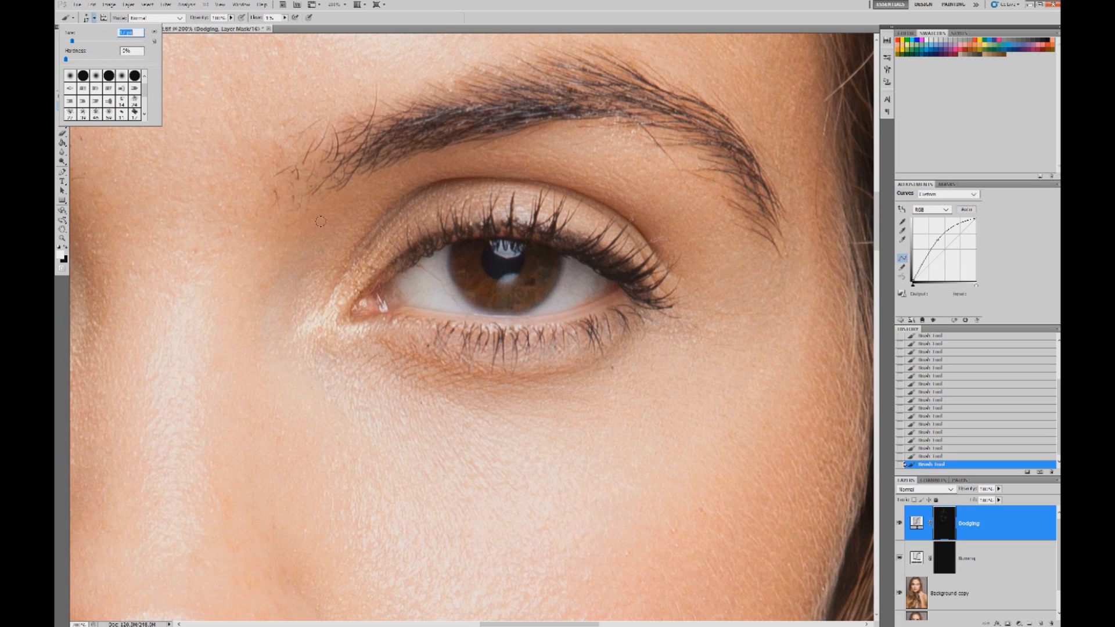
{"action": "left_click", "coordinate": [335, 332]}
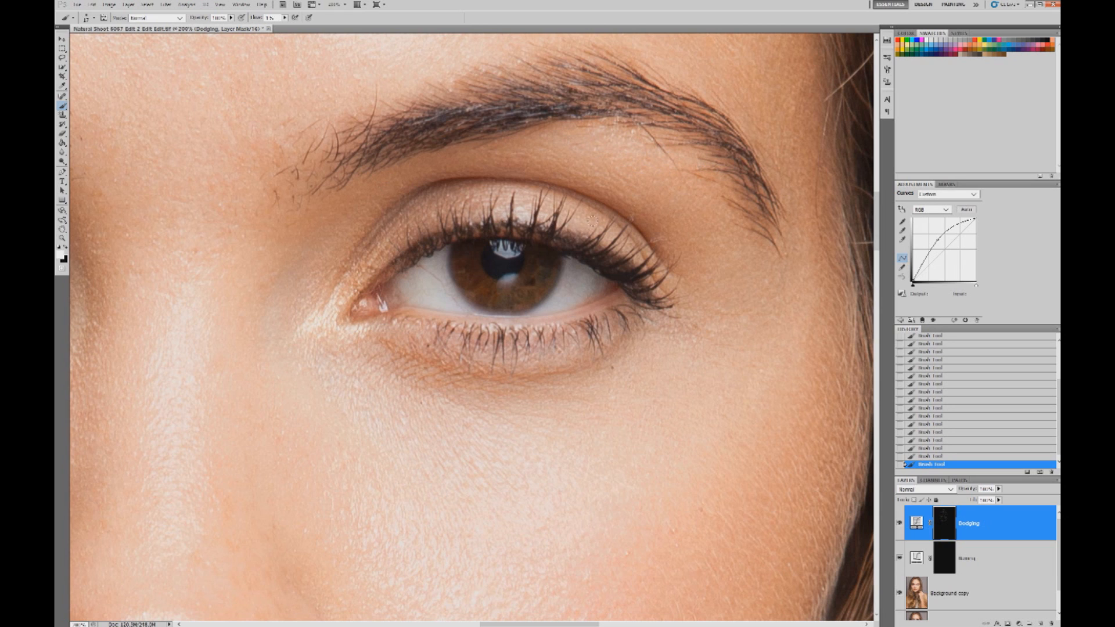
{"action": "left_click", "coordinate": [285, 17]}
{"action": "left_click_drag", "start_coordinate": [285, 27], "coordinate": [287, 26]}
{"action": "left_click", "coordinate": [474, 284]}
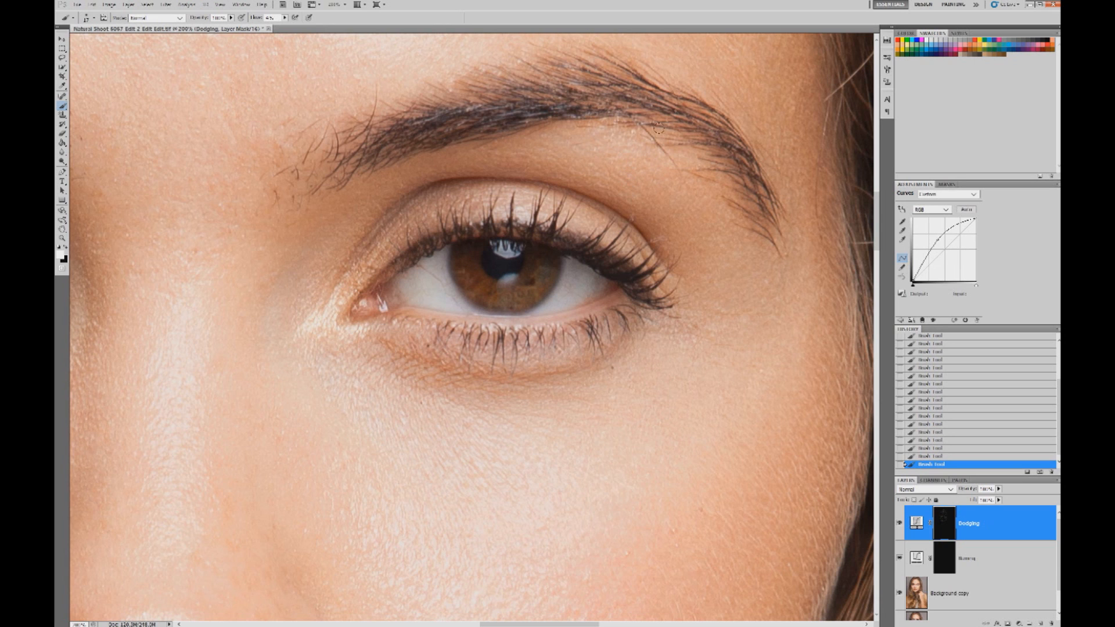
Toggle the Dodging layer's visibility to compare the eye area with and without the dodging.
{"action": "left_click", "coordinate": [899, 523]}
{"action": "left_click", "coordinate": [899, 523]}
{"action": "left_click", "coordinate": [899, 522]}
{"action": "left_click", "coordinate": [900, 522]}
{"action": "left_click", "coordinate": [900, 522]}
Spot-heal the stray hairs along the eyebrow's underside, outer tail and inner end on the Background copy layer.
{"action": "left_click", "coordinate": [948, 592]}
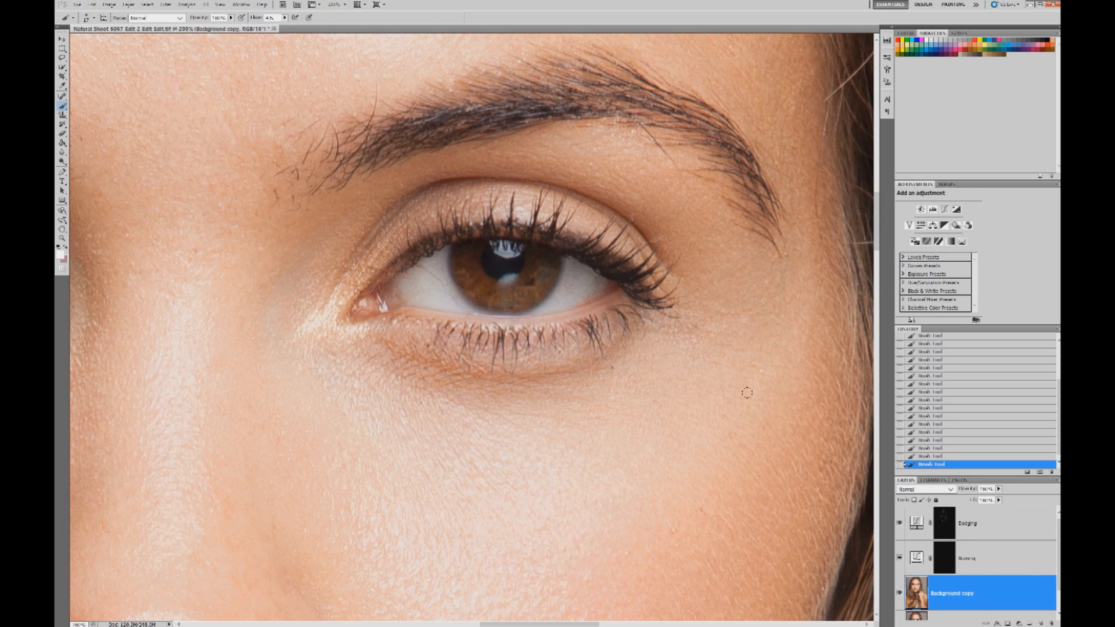
{"action": "left_click", "coordinate": [62, 97]}
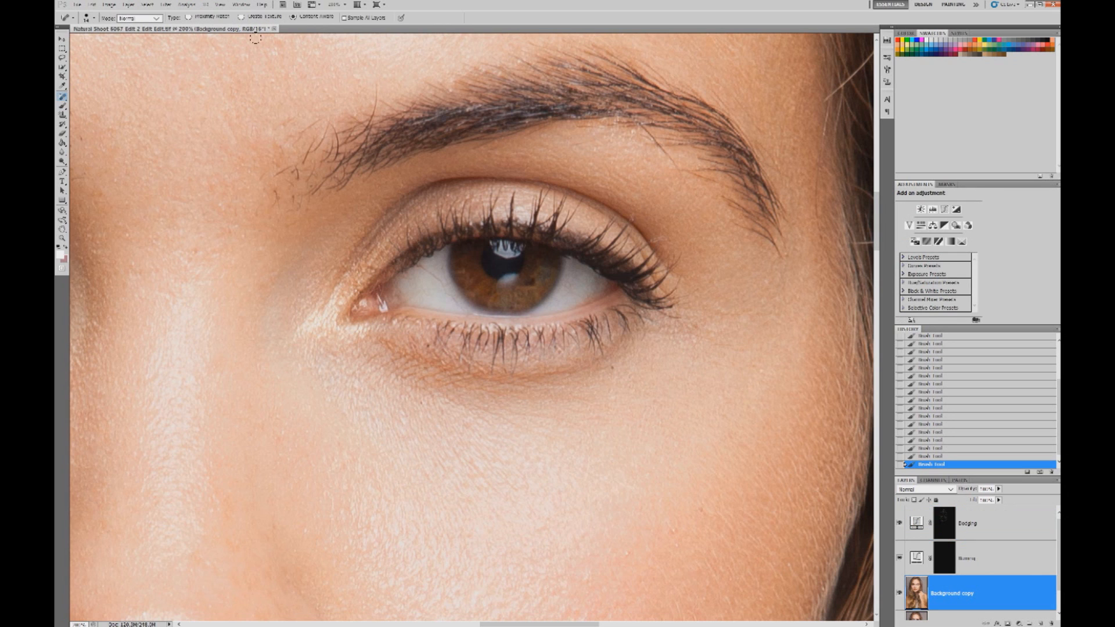
{"action": "mouse_move", "coordinate": [640, 125]}
{"action": "left_mouse_down"}
{"action": "mouse_move", "coordinate": [689, 184]}
{"action": "mouse_move", "coordinate": [652, 133]}
{"action": "mouse_move", "coordinate": [694, 175]}
{"action": "mouse_move", "coordinate": [734, 188]}
{"action": "mouse_move", "coordinate": [706, 172]}
{"action": "mouse_move", "coordinate": [748, 211]}
{"action": "mouse_move", "coordinate": [730, 208]}
{"action": "mouse_move", "coordinate": [748, 227]}
{"action": "left_mouse_up"}
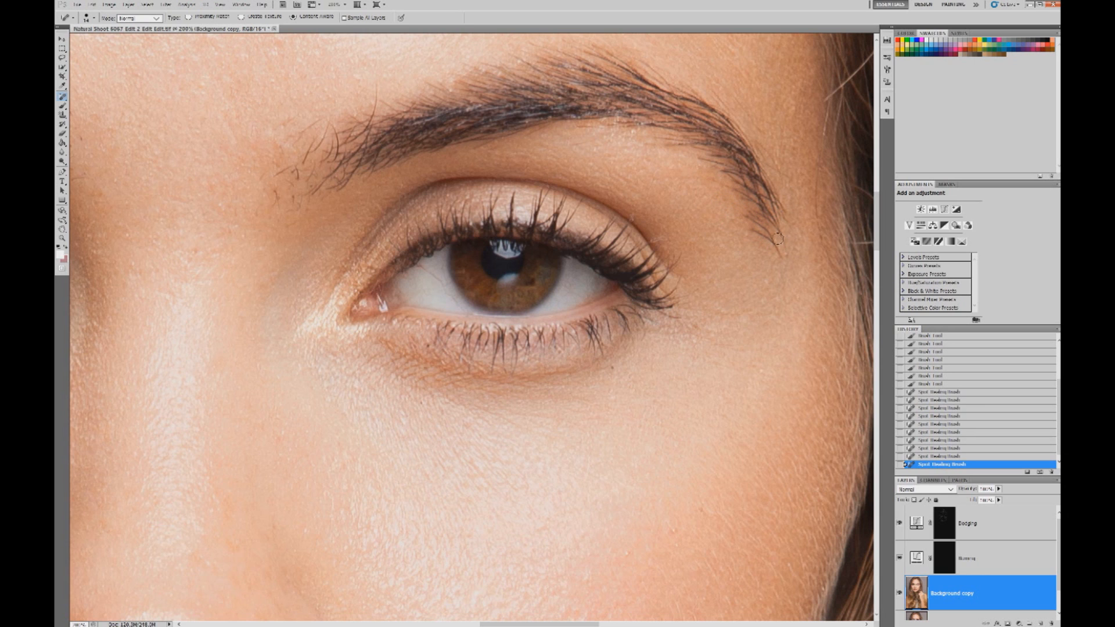
{"action": "left_click", "coordinate": [739, 220]}
{"action": "left_click", "coordinate": [665, 148]}
{"action": "left_click", "coordinate": [697, 152]}
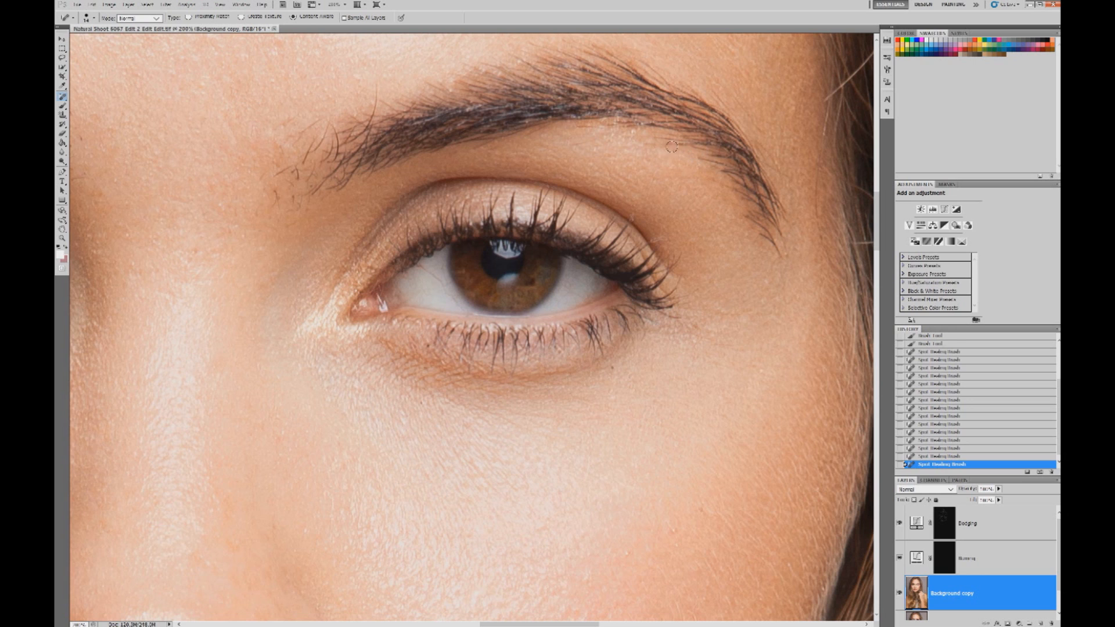
{"action": "left_click_drag", "start_coordinate": [649, 145], "coordinate": [678, 143]}
{"action": "left_click", "coordinate": [405, 278]}
Burn the sparse gaps in the eyebrow from its inner end along the upper edge on the Burning layer mask, using a smaller brush.
{"action": "left_click", "coordinate": [961, 555]}
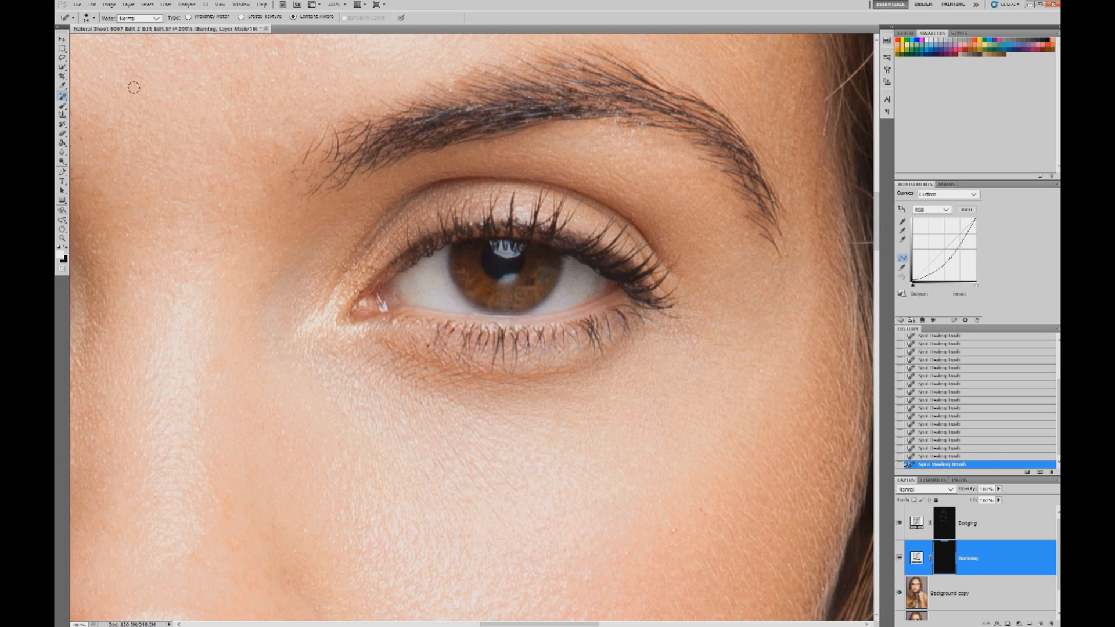
{"action": "left_click", "coordinate": [63, 106]}
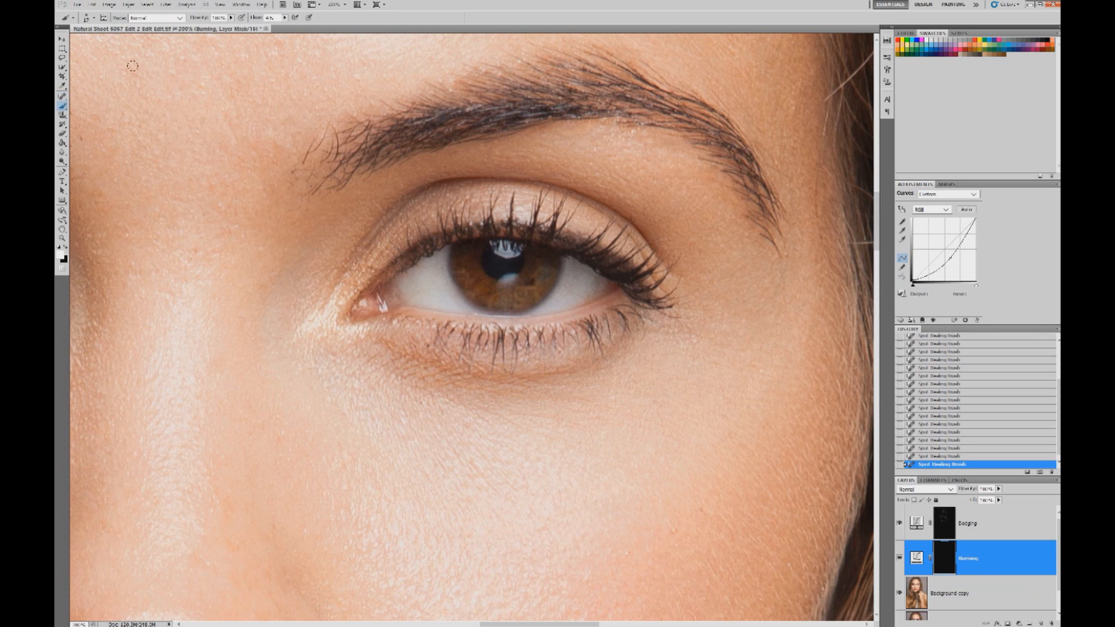
{"action": "left_click", "coordinate": [94, 18]}
{"action": "left_click_drag", "start_coordinate": [71, 41], "coordinate": [68, 42]}
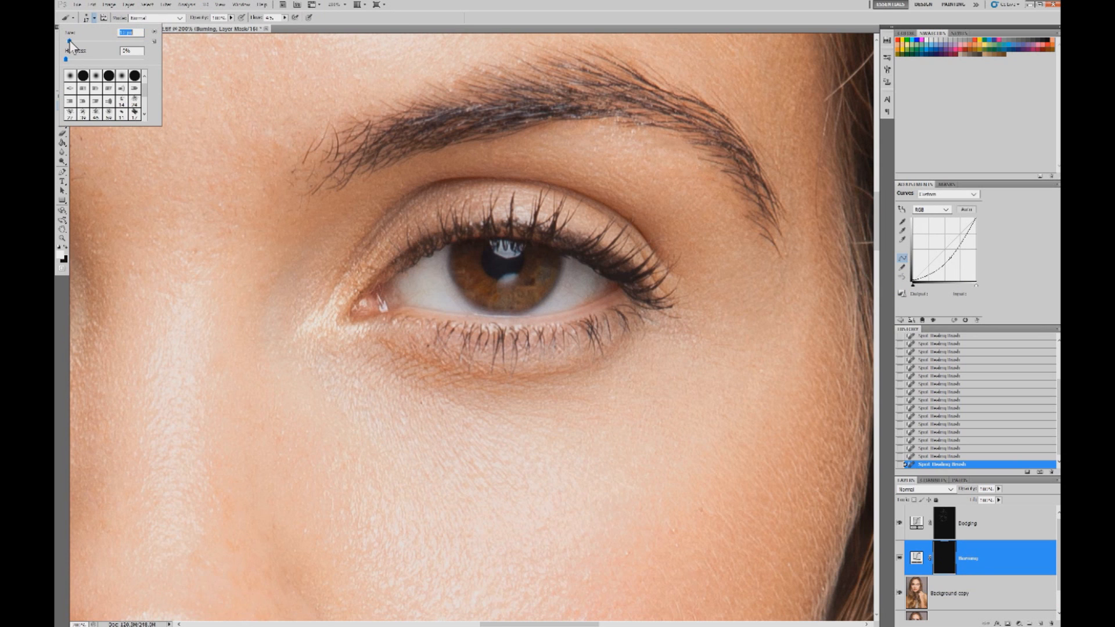
{"action": "left_click", "coordinate": [93, 18]}
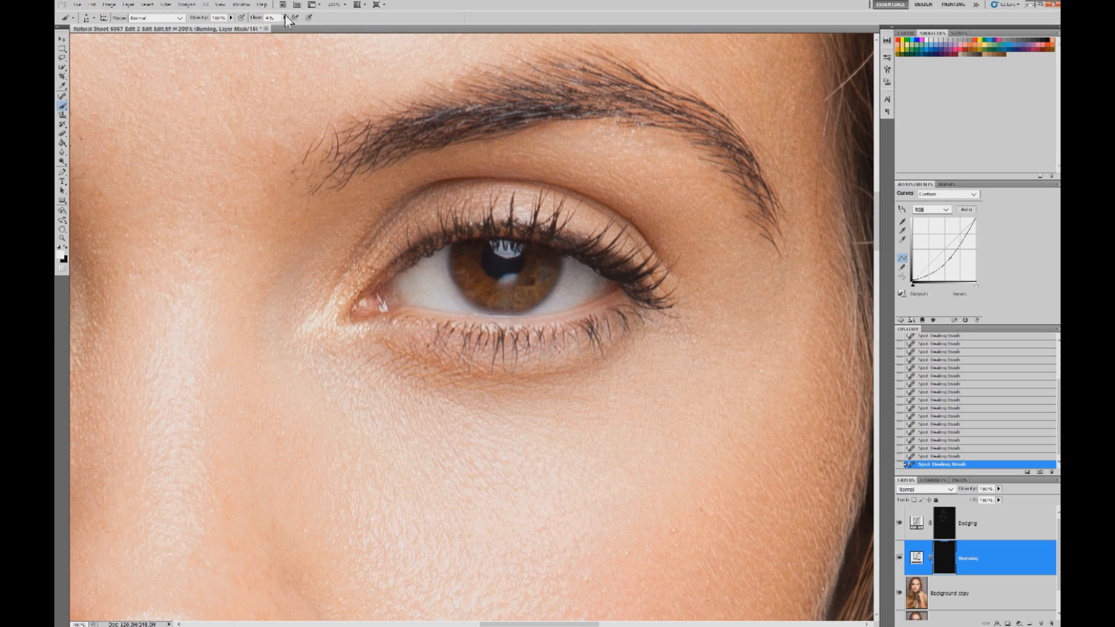
{"action": "mouse_move", "coordinate": [352, 147]}
{"action": "left_mouse_down"}
{"action": "mouse_move", "coordinate": [367, 173]}
{"action": "mouse_move", "coordinate": [321, 162]}
{"action": "left_mouse_up"}
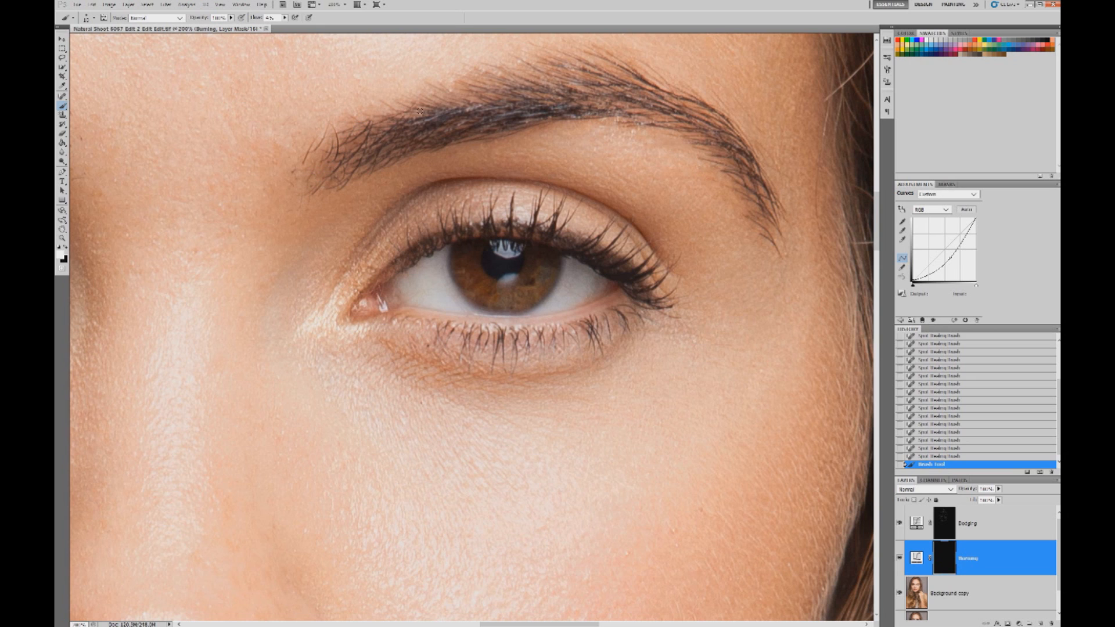
{"action": "left_click_drag", "start_coordinate": [394, 118], "coordinate": [475, 92]}
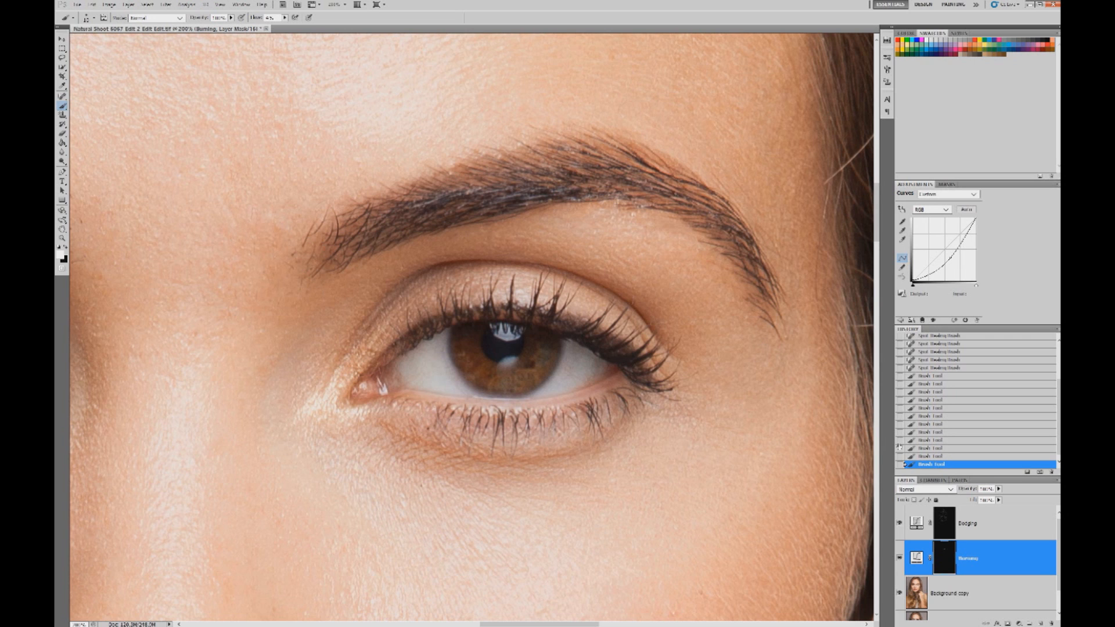
Dodge the skin under the eyebrow, the fringe along its upper edge and the iris on the Dodging layer mask.
{"action": "left_click", "coordinate": [964, 521]}
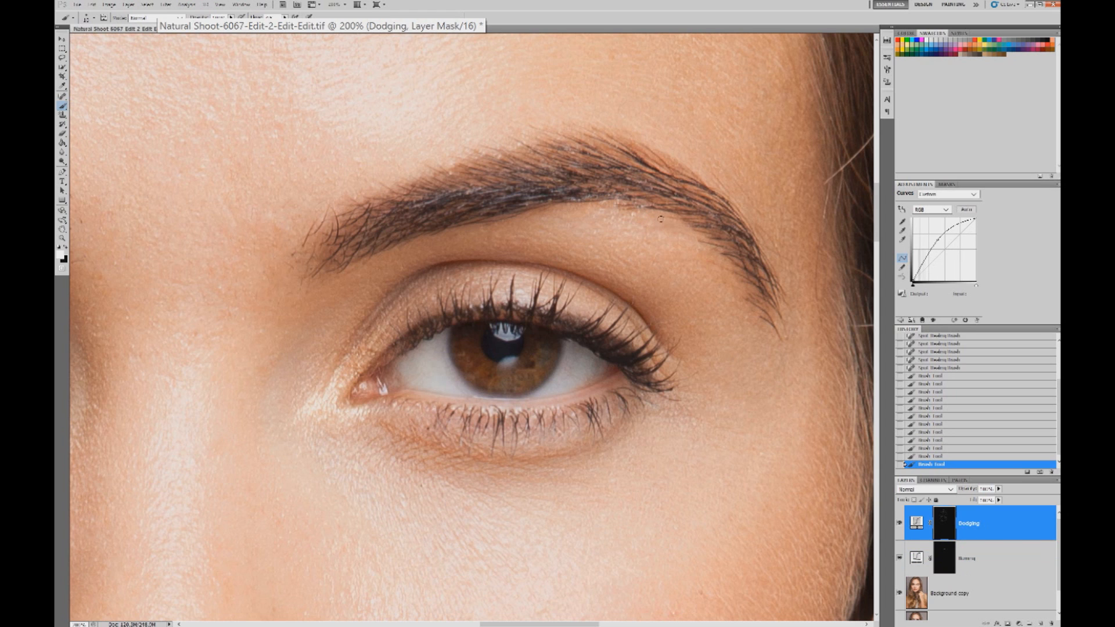
{"action": "left_click_drag", "start_coordinate": [657, 223], "coordinate": [639, 220]}
{"action": "left_click_drag", "start_coordinate": [650, 212], "coordinate": [632, 210]}
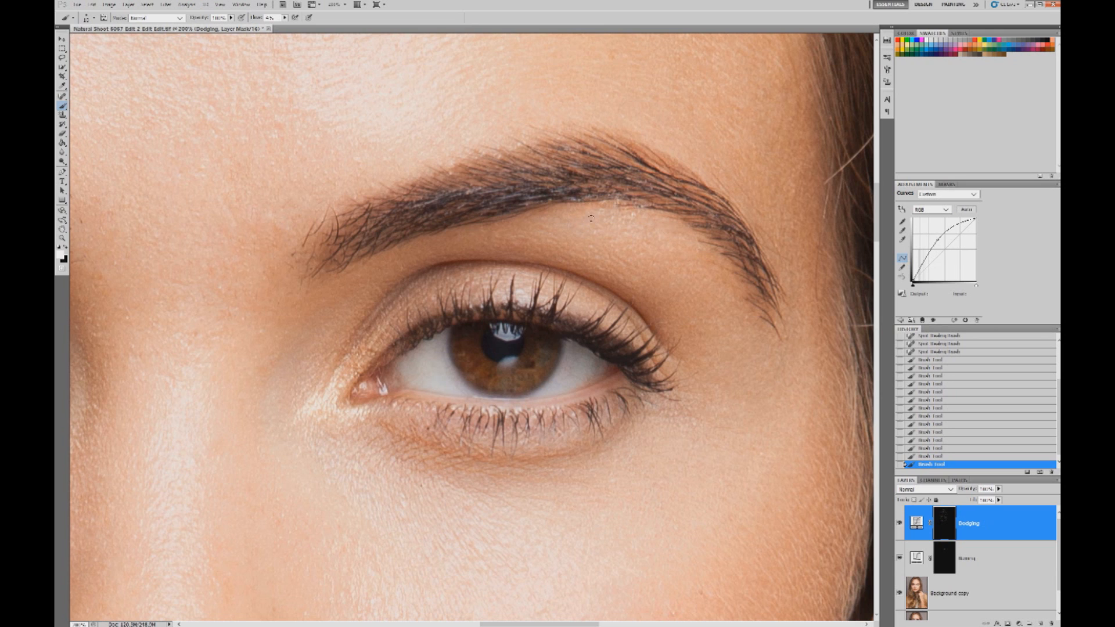
{"action": "left_click_drag", "start_coordinate": [638, 219], "coordinate": [722, 275]}
{"action": "left_click_drag", "start_coordinate": [546, 132], "coordinate": [530, 134]}
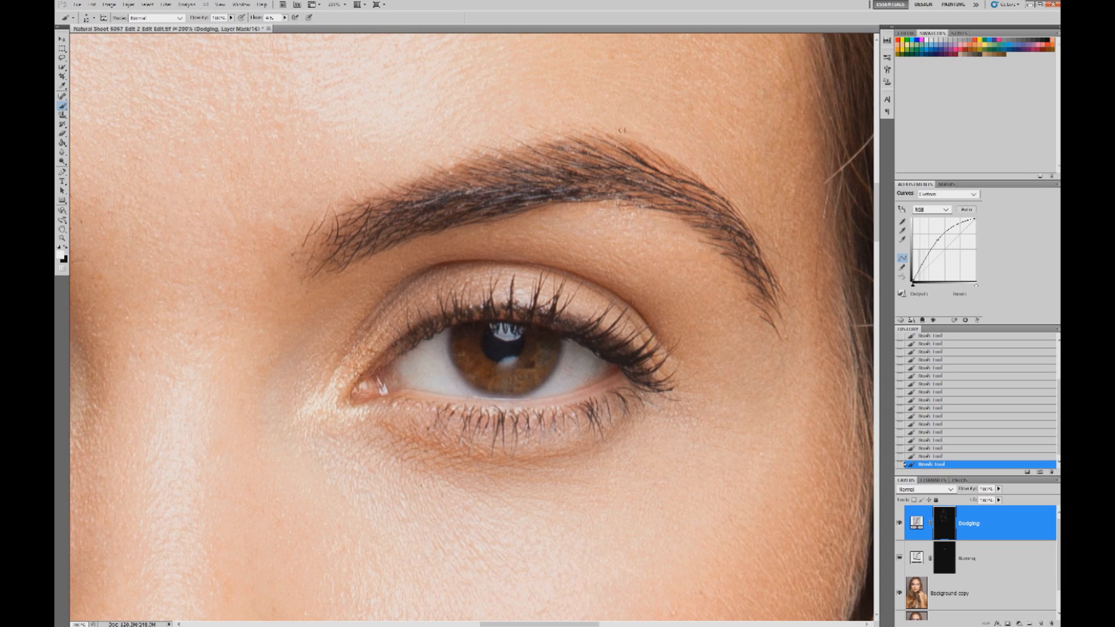
{"action": "left_click_drag", "start_coordinate": [555, 294], "coordinate": [512, 322]}
{"action": "right_click", "coordinate": [477, 245]}
{"action": "left_click", "coordinate": [505, 320]}
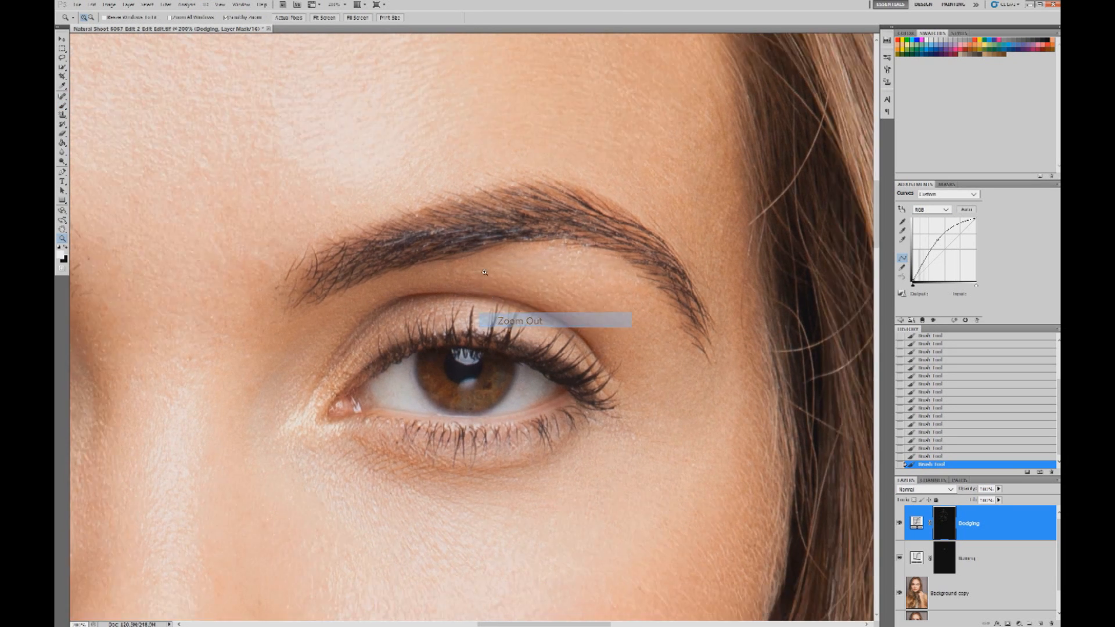
{"action": "right_click", "coordinate": [495, 254]}
{"action": "left_click", "coordinate": [522, 327]}
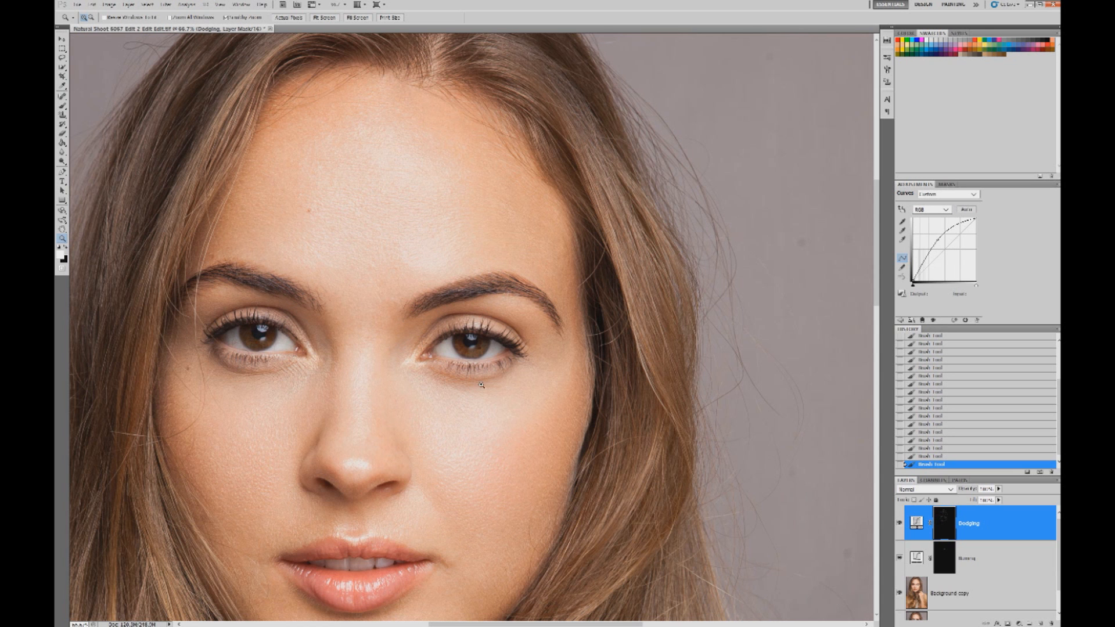
Burn the lower lashes and the edge of the iris on the Burning layer mask with the Brush at 200% magnification.
{"action": "left_click", "coordinate": [468, 356]}
{"action": "left_click", "coordinate": [473, 318]}
{"action": "left_click", "coordinate": [62, 106]}
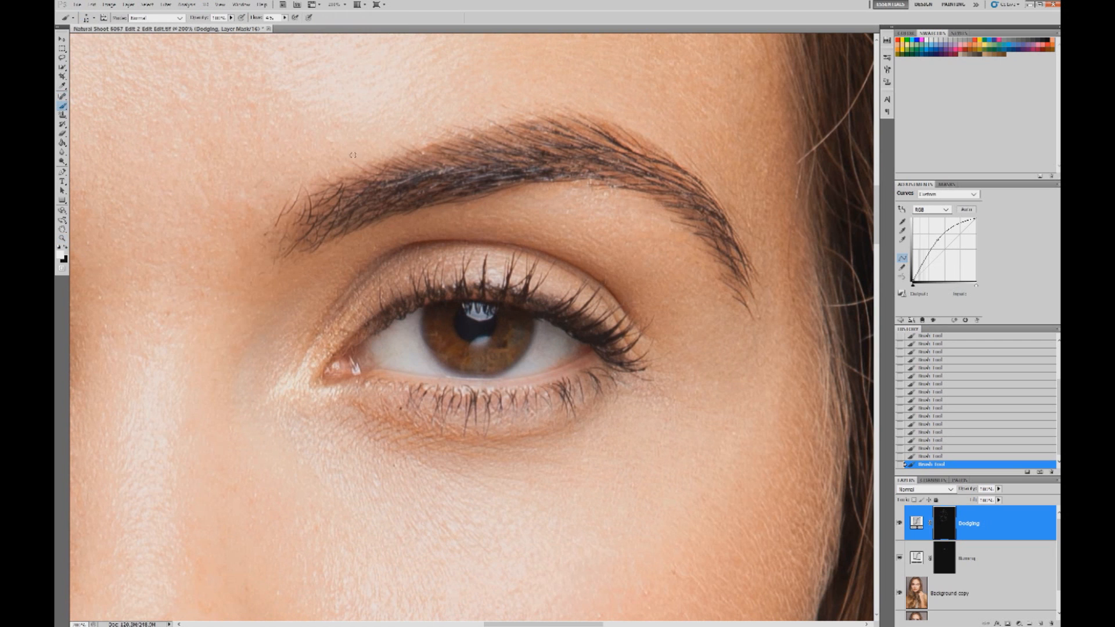
{"action": "left_click", "coordinate": [952, 571]}
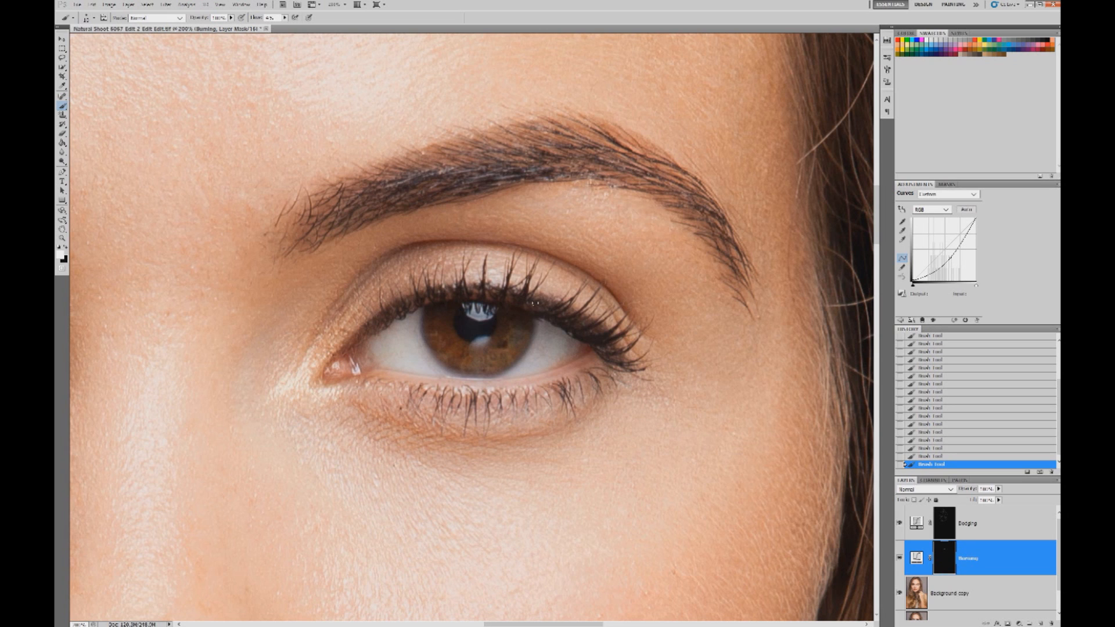
{"action": "left_click_drag", "start_coordinate": [493, 401], "coordinate": [555, 403]}
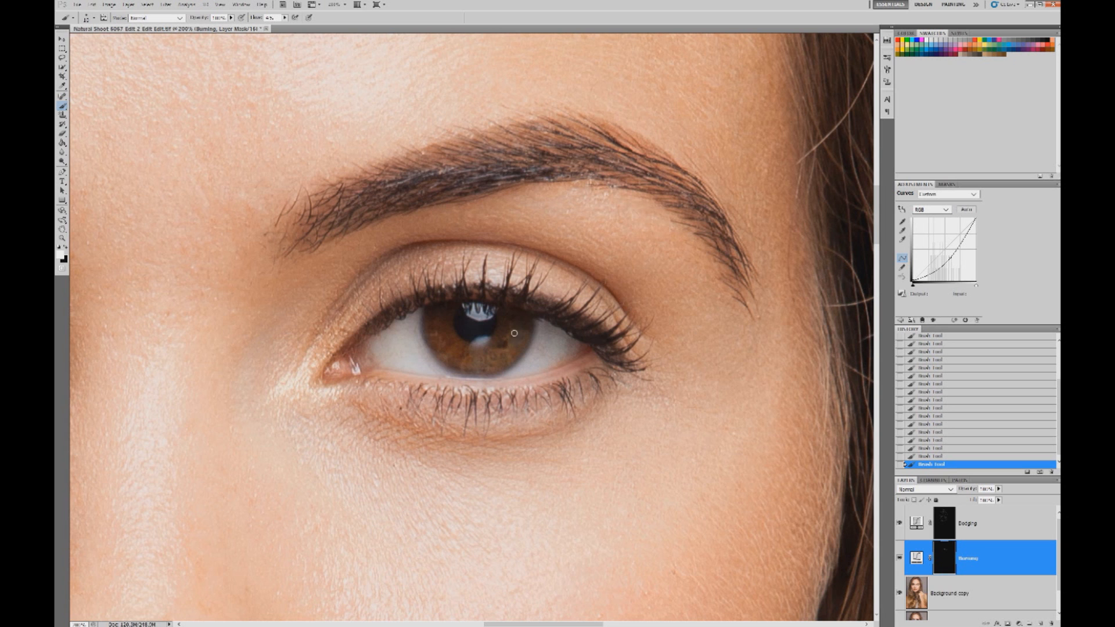
Compare the portrait with the Burning layer and the Dodging layer each hidden and shown, at 100% magnification.
{"action": "left_click", "coordinate": [62, 238]}
{"action": "right_click", "coordinate": [409, 226]}
{"action": "left_click", "coordinate": [450, 302]}
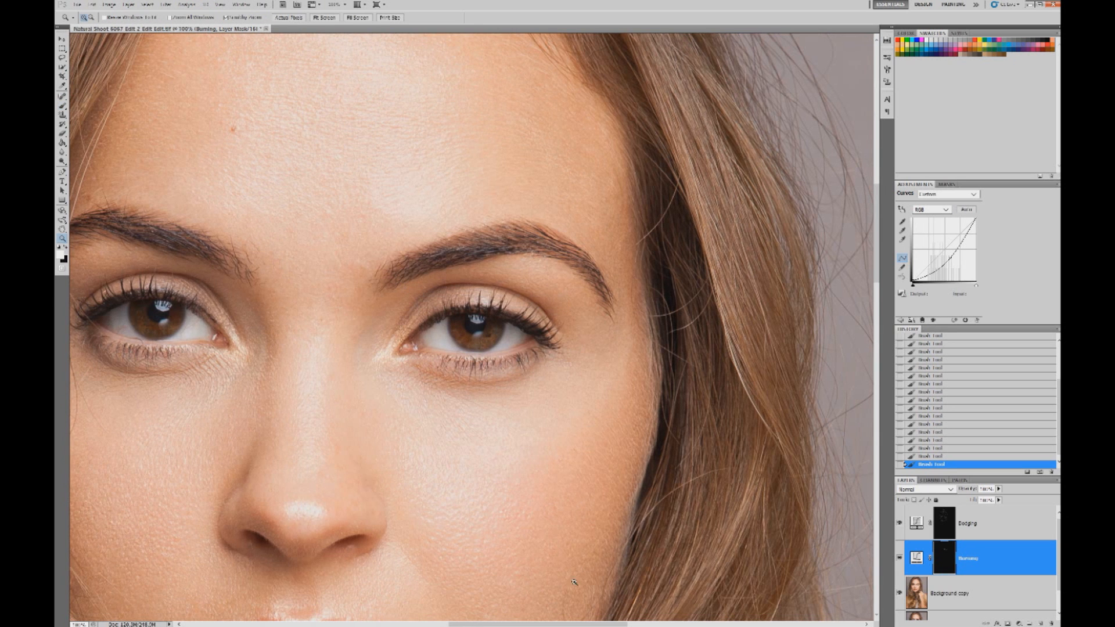
{"action": "left_click_drag", "start_coordinate": [573, 625], "coordinate": [565, 625]}
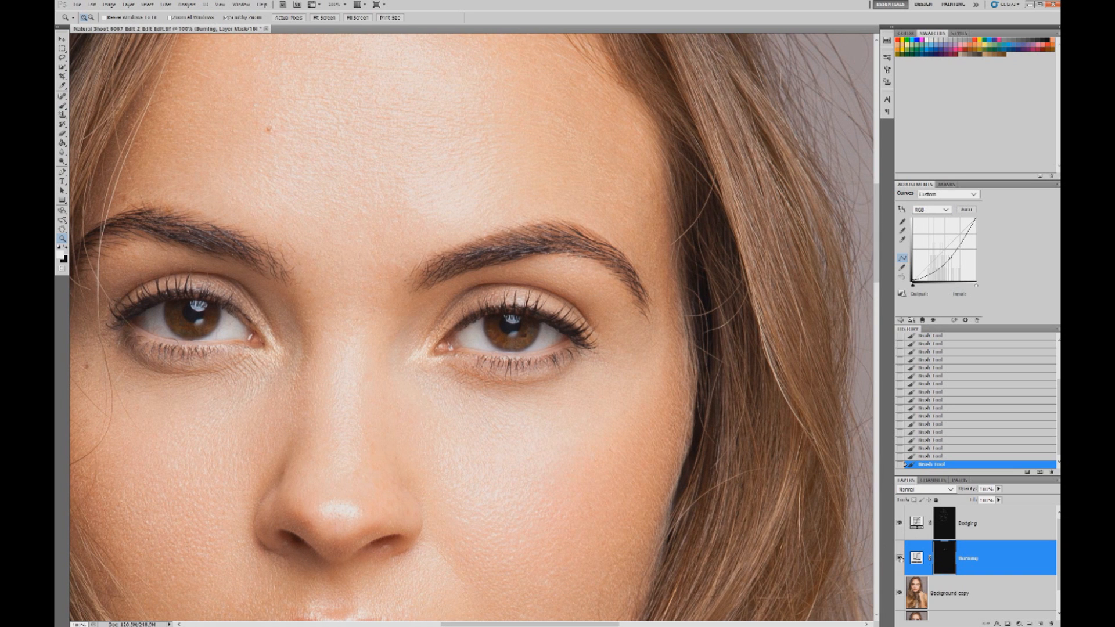
{"action": "left_click", "coordinate": [900, 558]}
{"action": "left_click", "coordinate": [899, 559]}
{"action": "left_click", "coordinate": [900, 559]}
{"action": "left_click", "coordinate": [899, 559]}
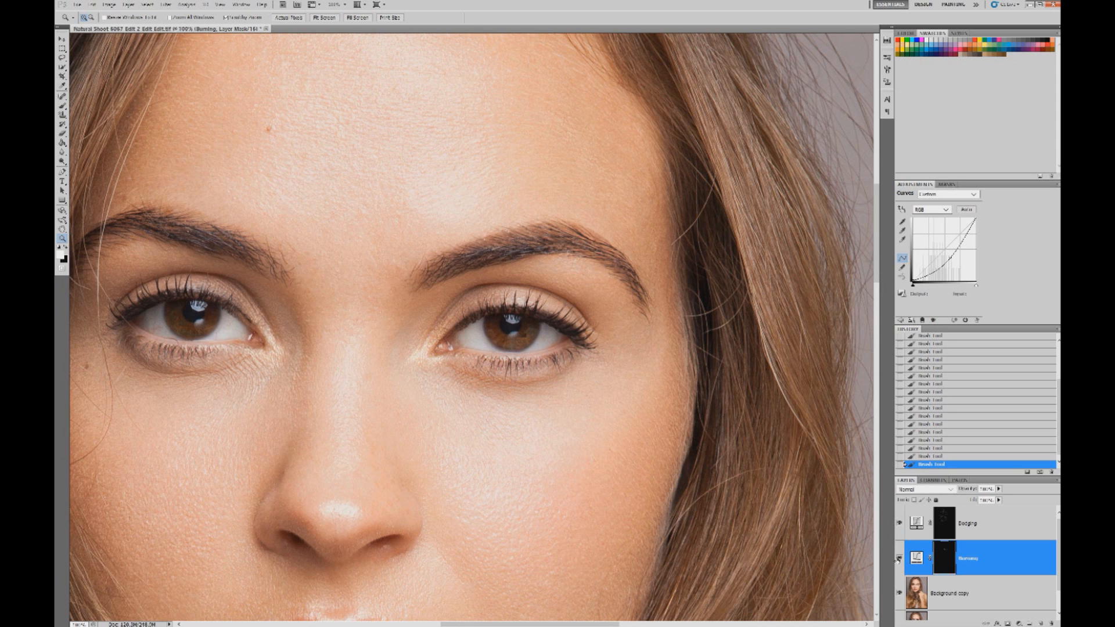
{"action": "left_click", "coordinate": [899, 523]}
{"action": "left_click", "coordinate": [899, 525]}
Dodge the other eye's iris and the skin around it on the Dodging layer mask, and spot-heal its stray eyebrow hairs on Background copy.
{"action": "left_click_drag", "start_coordinate": [505, 624], "coordinate": [477, 615]}
{"action": "left_click", "coordinate": [259, 312]}
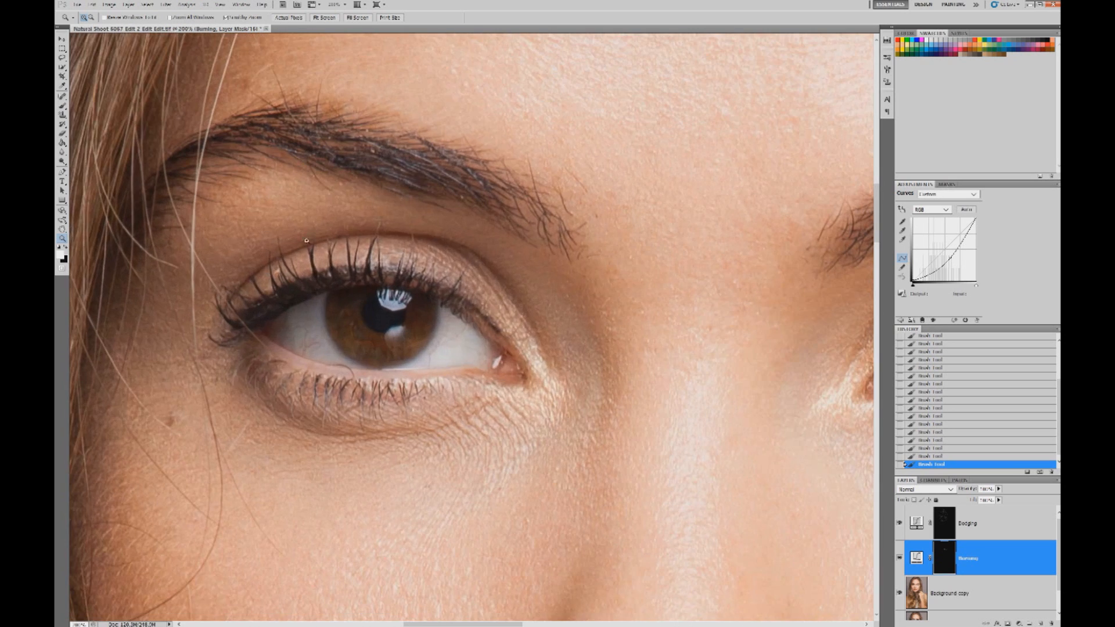
{"action": "key", "text": "alt+bracketright"}
{"action": "left_click", "coordinate": [62, 106]}
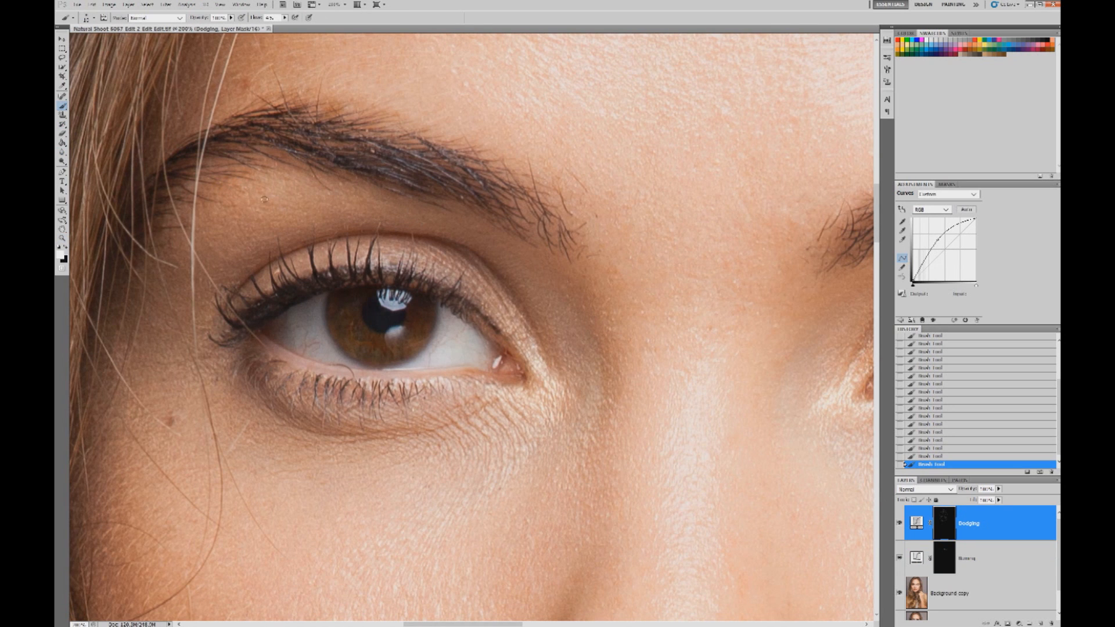
{"action": "left_click_drag", "start_coordinate": [284, 18], "coordinate": [275, 34]}
{"action": "left_click", "coordinate": [203, 202]}
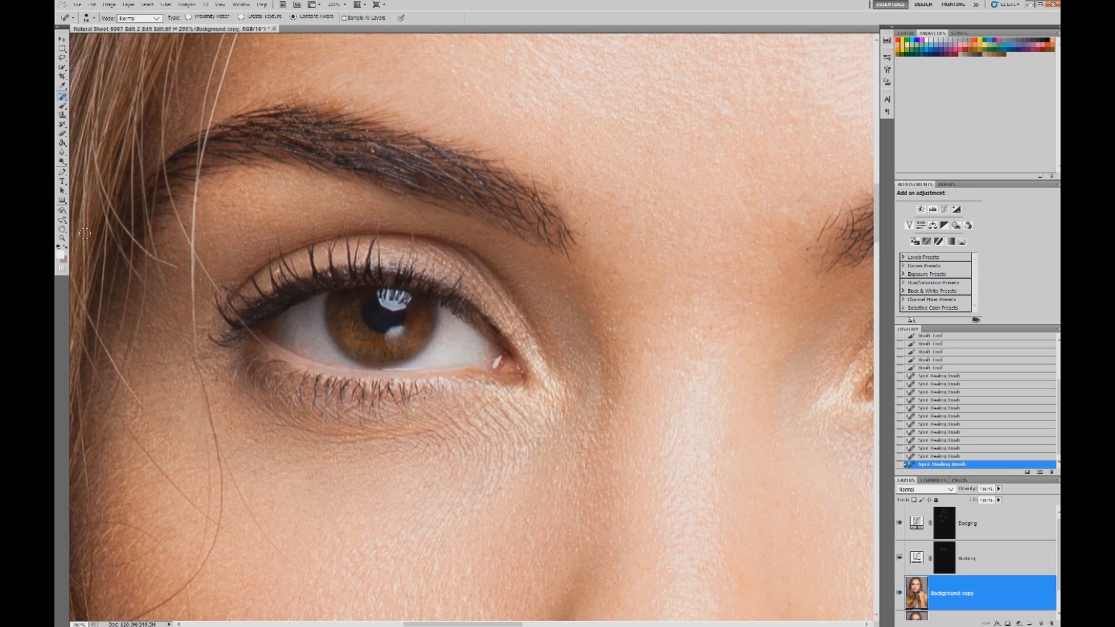
Save a history snapshot of the retouched state and compare the original image with it, viewing the whole face.
{"action": "left_click", "coordinate": [62, 238]}
{"action": "right_click", "coordinate": [450, 239]}
{"action": "left_click", "coordinate": [480, 263]}
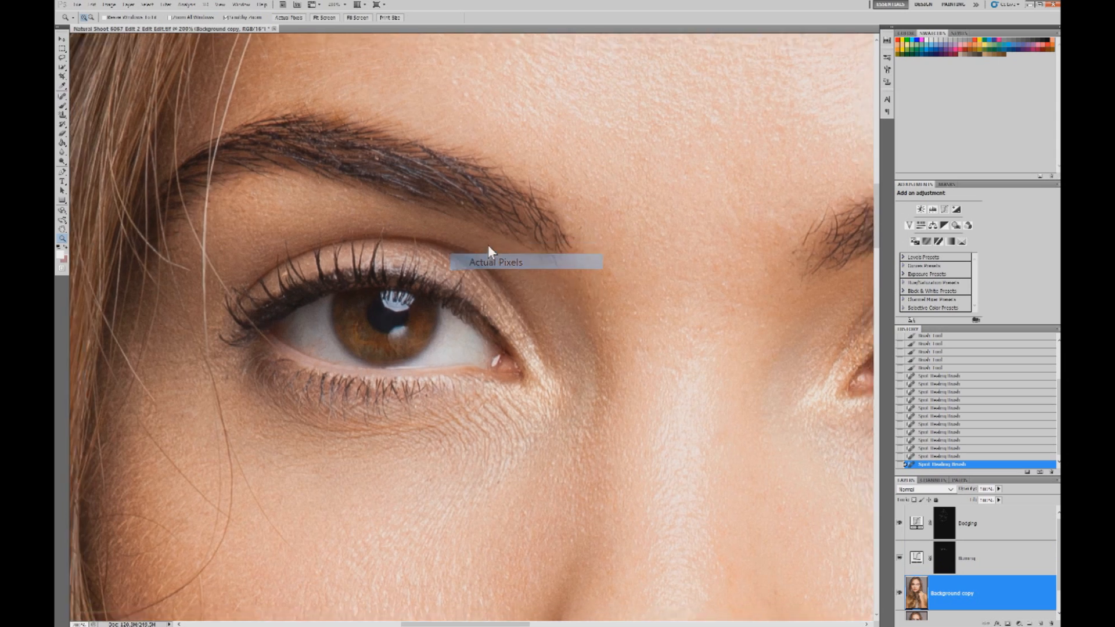
{"action": "right_click", "coordinate": [670, 260]}
{"action": "left_click", "coordinate": [708, 332]}
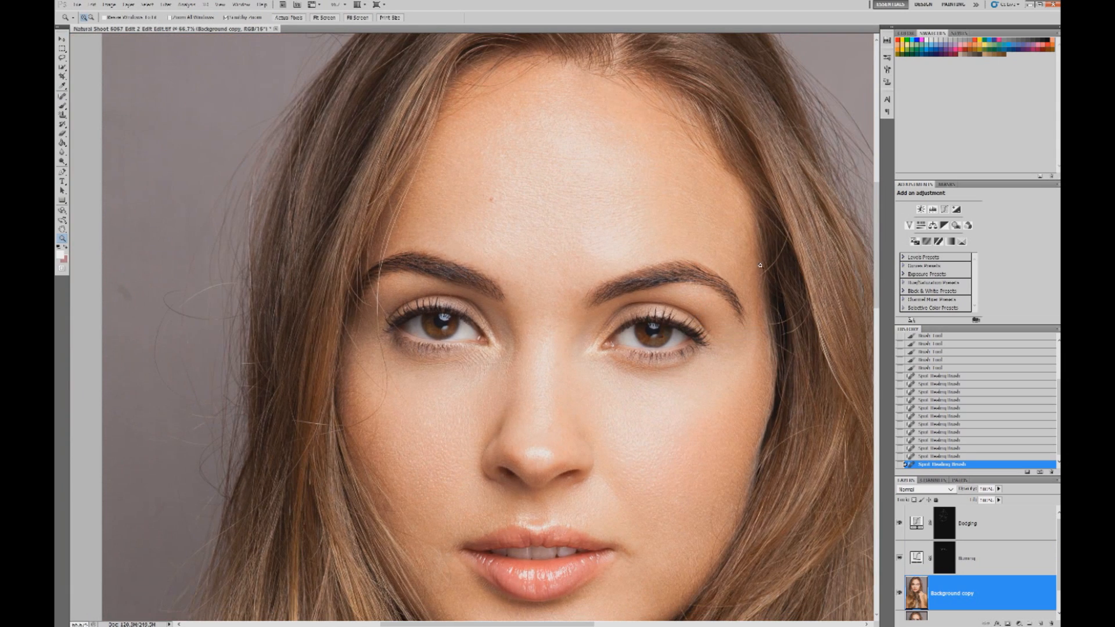
{"action": "left_click_drag", "start_coordinate": [477, 625], "coordinate": [504, 625]}
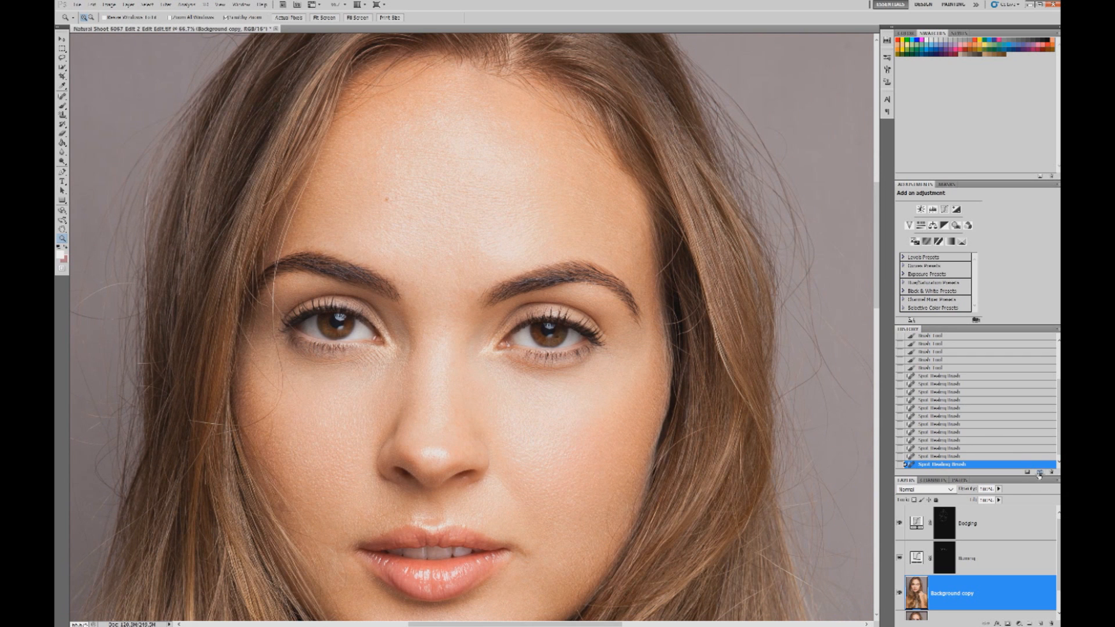
{"action": "scroll", "coordinate": [991, 342], "scroll_direction": "up", "scroll_amount": 5}
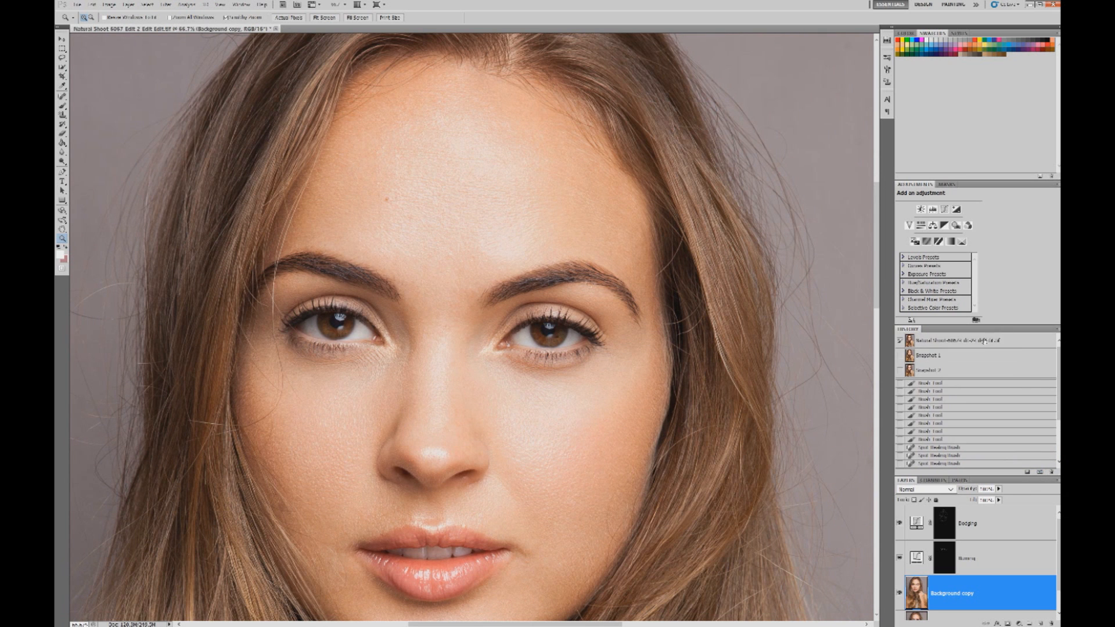
{"action": "left_click", "coordinate": [987, 340]}
{"action": "left_click", "coordinate": [969, 371]}
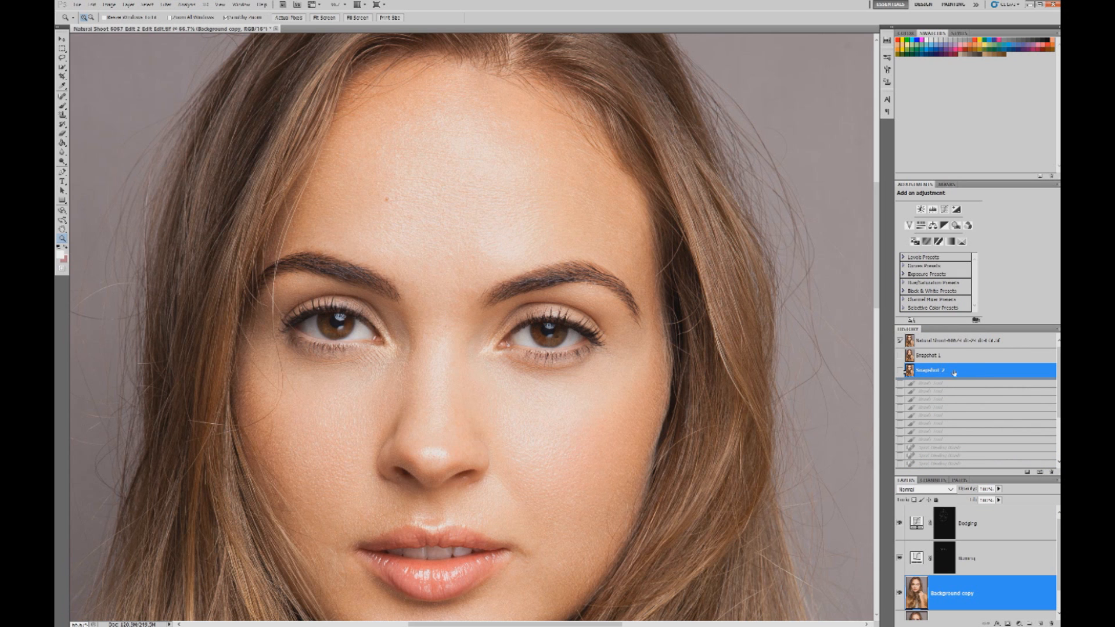
Dodge the dark patches on the outer cheek beside the hair on the Dodging layer mask, using a lower brush flow at 200% magnification.
{"action": "left_click_drag", "start_coordinate": [876, 274], "coordinate": [879, 280]}
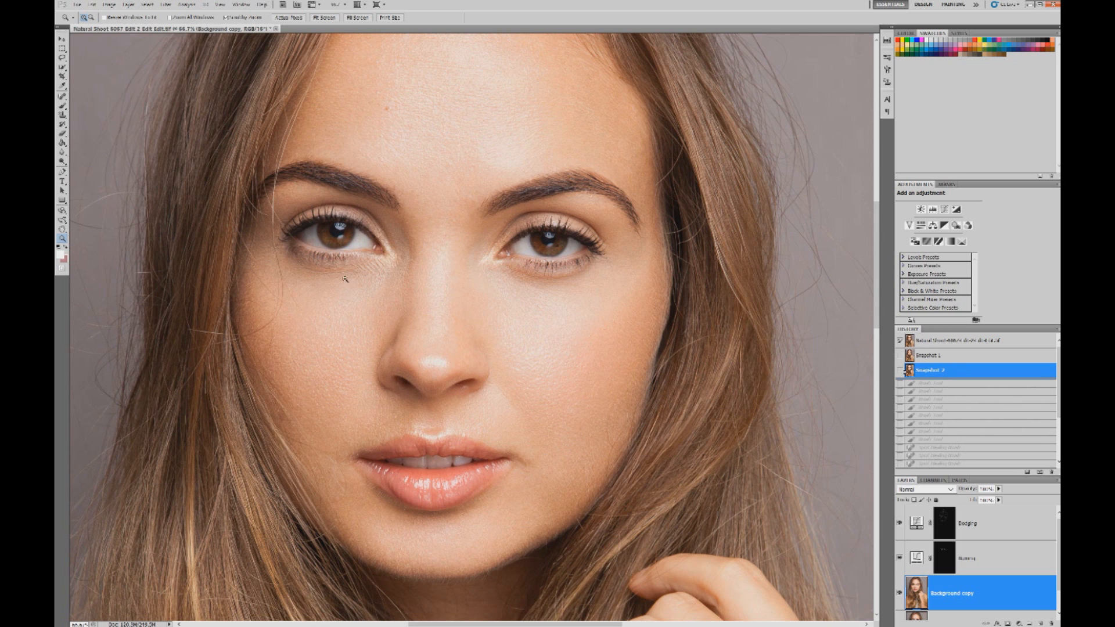
{"action": "left_click", "coordinate": [259, 335]}
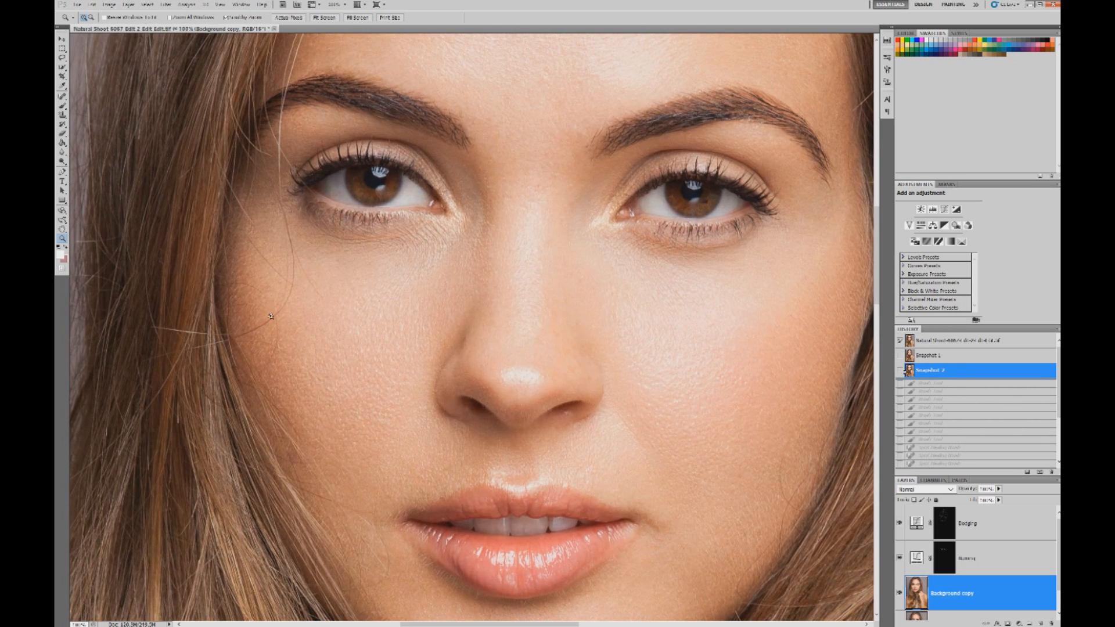
{"action": "left_click", "coordinate": [969, 537]}
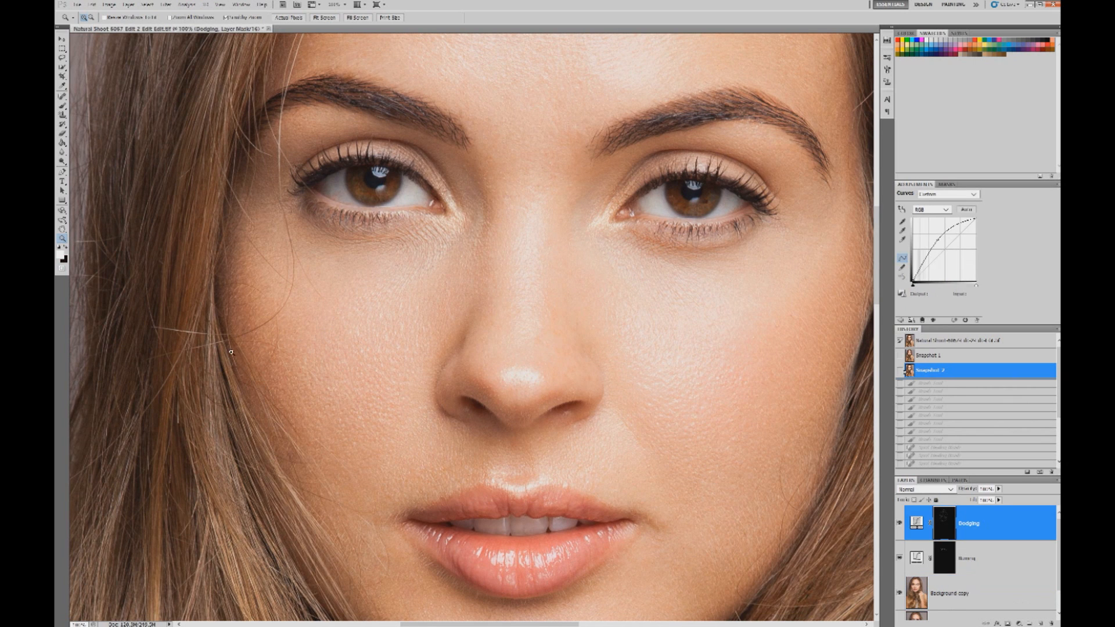
{"action": "left_click", "coordinate": [247, 352]}
{"action": "left_click", "coordinate": [61, 106]}
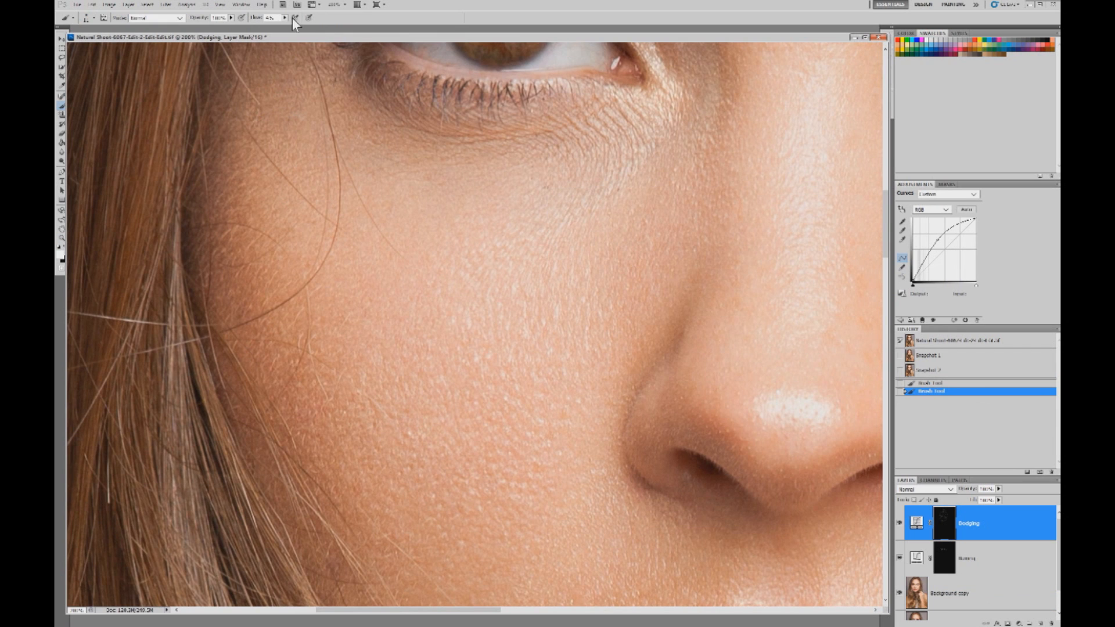
{"action": "left_click", "coordinate": [284, 18]}
{"action": "left_click_drag", "start_coordinate": [285, 26], "coordinate": [266, 26]}
{"action": "left_click", "coordinate": [251, 335]}
{"action": "left_click_drag", "start_coordinate": [296, 353], "coordinate": [297, 435]}
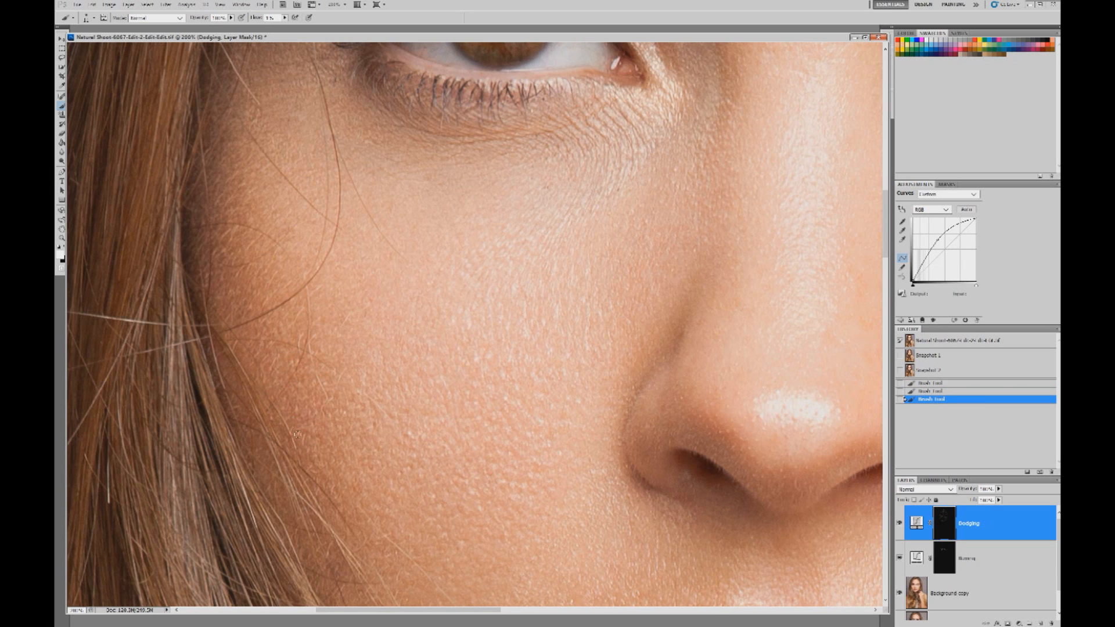
{"action": "left_click", "coordinate": [313, 477]}
Spot-heal the loose hairs crossing the eyebrow's outer end, temple and cheek on the Background copy layer.
{"action": "key", "text": "j"}
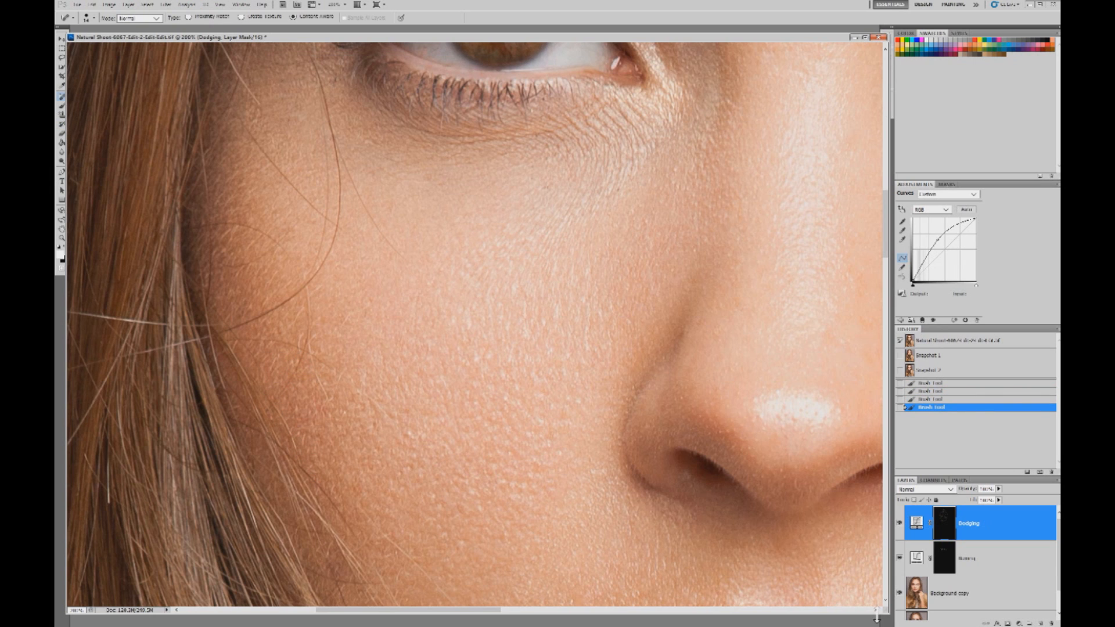
{"action": "left_click", "coordinate": [971, 593]}
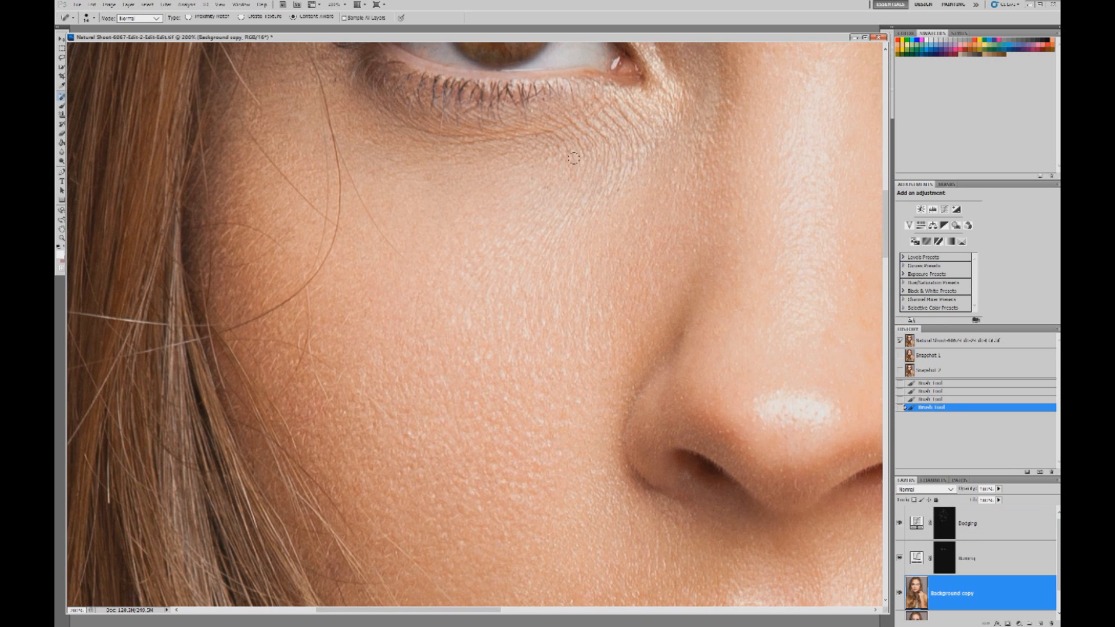
{"action": "left_click_drag", "start_coordinate": [885, 205], "coordinate": [888, 179]}
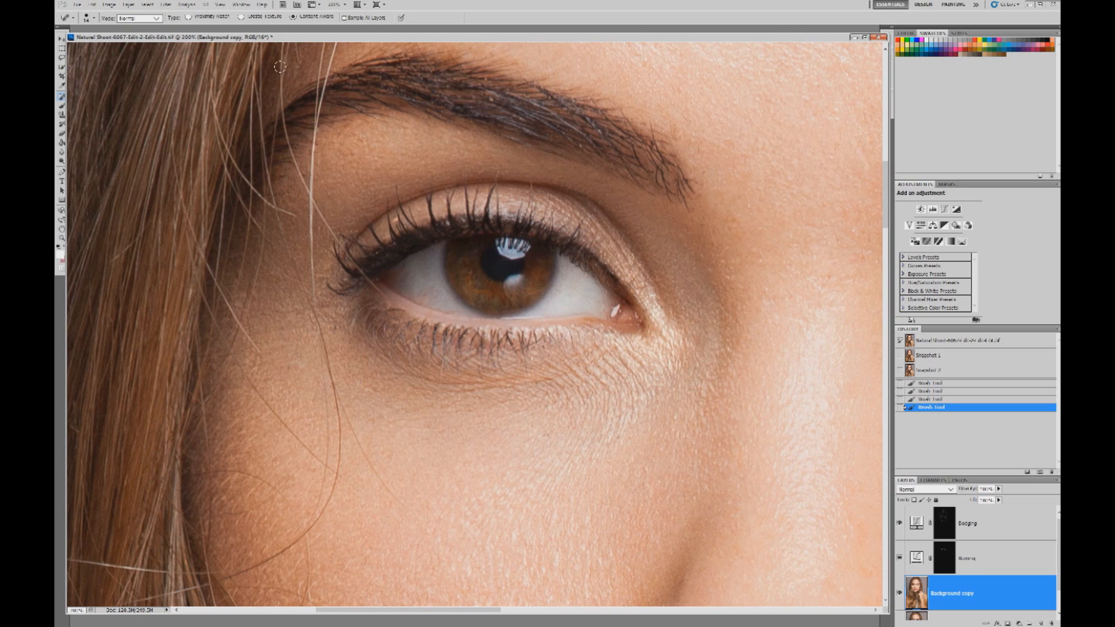
{"action": "mouse_move", "coordinate": [281, 45]}
{"action": "left_mouse_down"}
{"action": "mouse_move", "coordinate": [286, 126]}
{"action": "mouse_move", "coordinate": [310, 196]}
{"action": "left_mouse_up"}
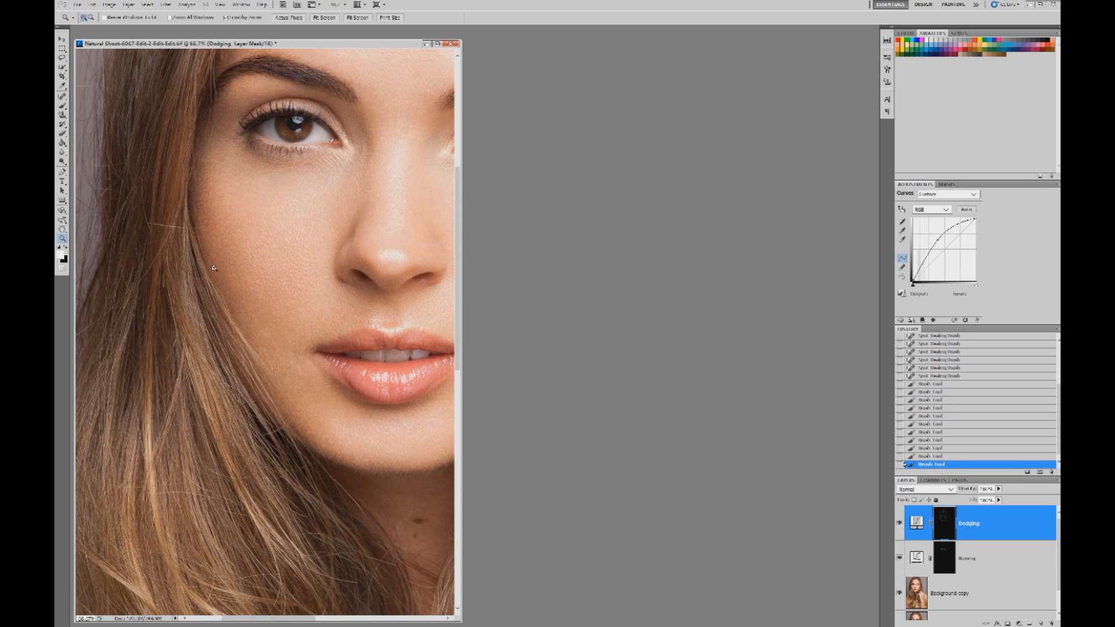
Widen the document window and burn the bright skin patches between the hair and the mouth corner on the Burning layer mask at 200% magnification.
{"action": "left_click_drag", "start_coordinate": [463, 316], "coordinate": [783, 311]}
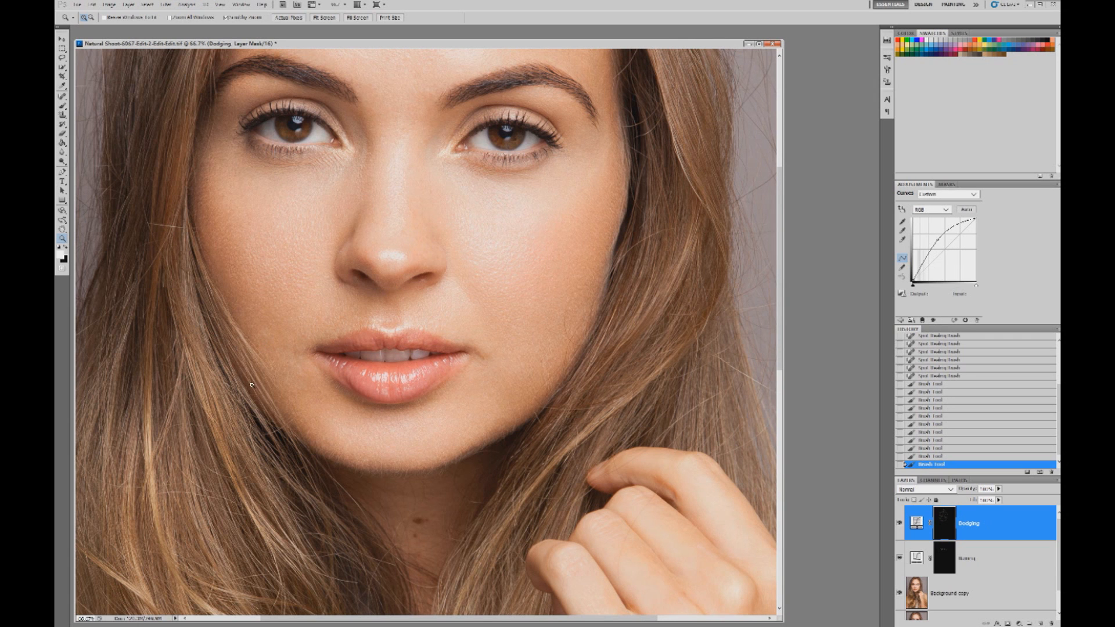
{"action": "left_click", "coordinate": [216, 379]}
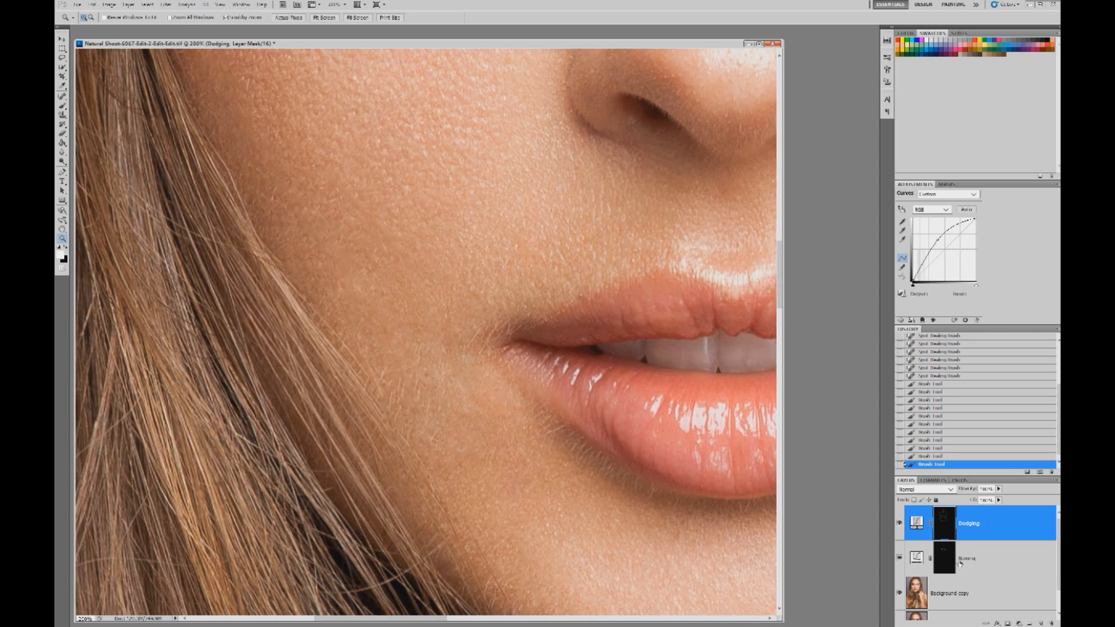
{"action": "left_click", "coordinate": [959, 561]}
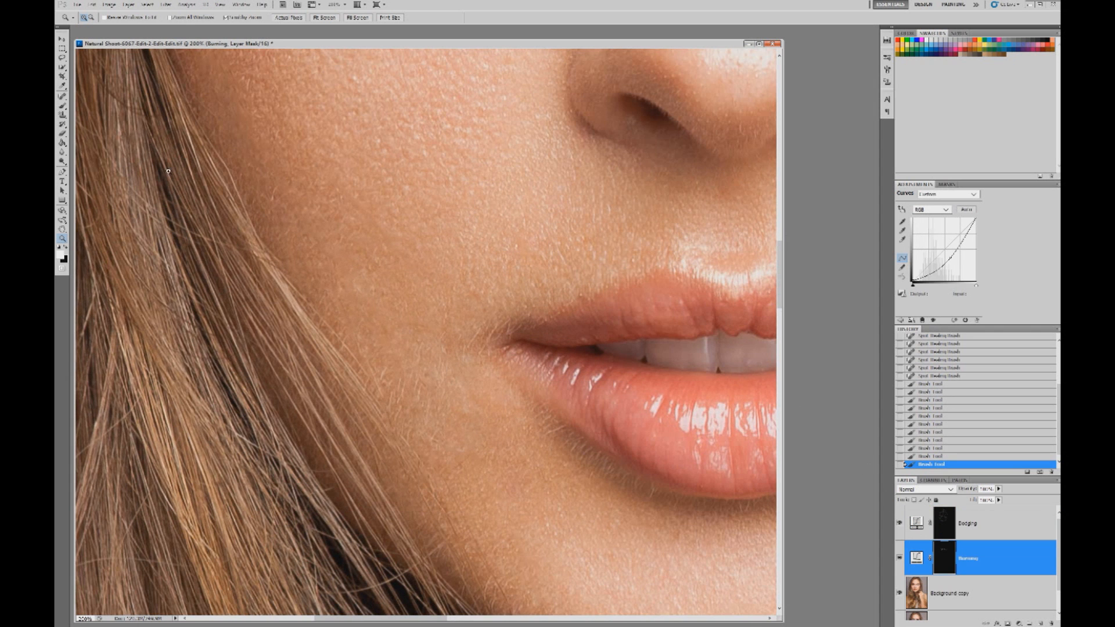
{"action": "left_click", "coordinate": [62, 105]}
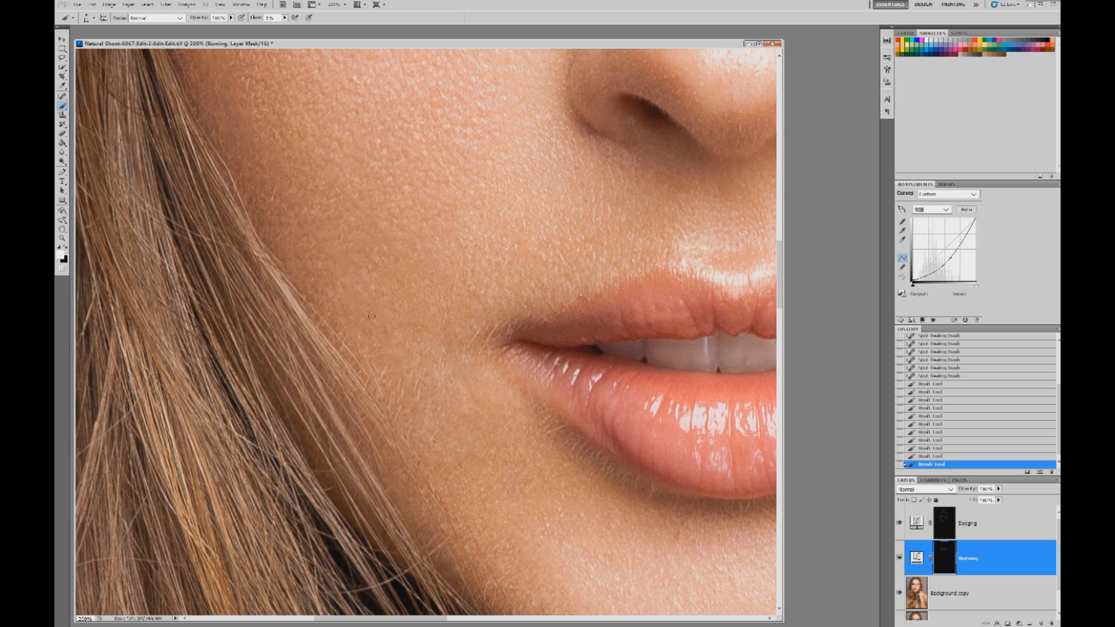
{"action": "left_click_drag", "start_coordinate": [471, 361], "coordinate": [483, 370]}
Dodge the skin under both eyes and across the cheeks on the Dodging layer mask with a larger soft brush at 100% magnification.
{"action": "key", "text": "ctrl+minus"}
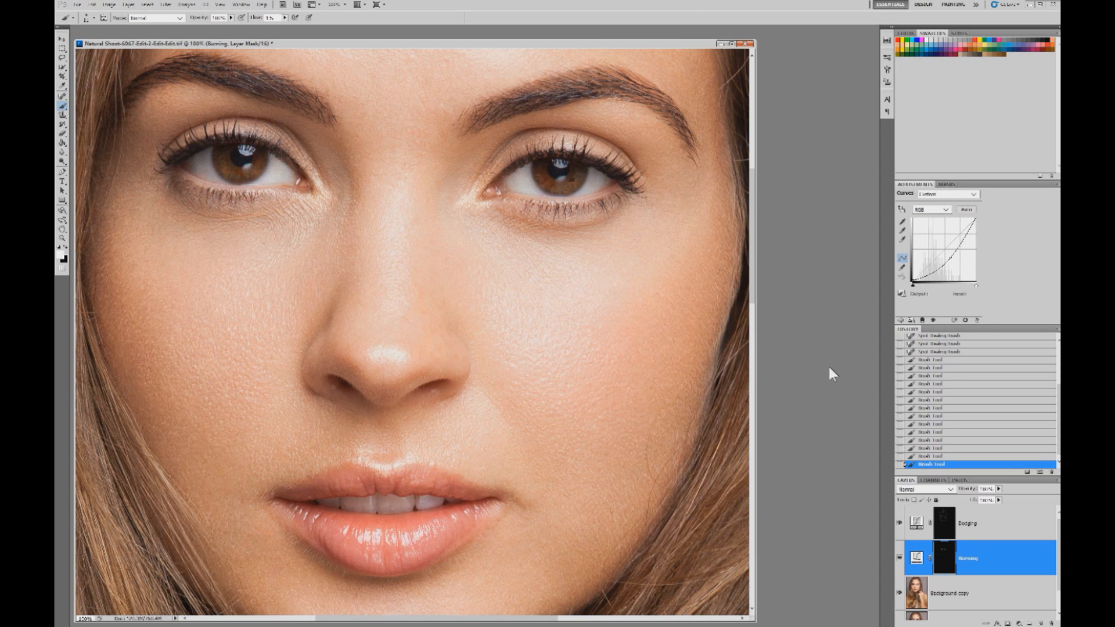
{"action": "right_click", "coordinate": [550, 216]}
{"action": "left_click", "coordinate": [63, 239]}
{"action": "left_click", "coordinate": [62, 106]}
{"action": "key", "text": "alt+bracketright"}
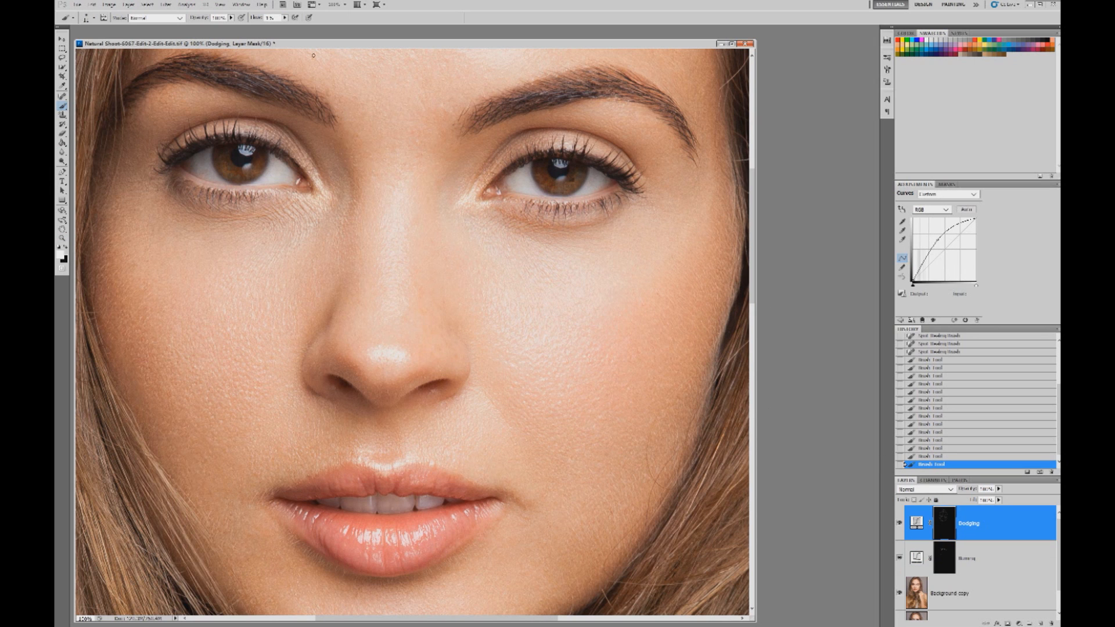
{"action": "left_click", "coordinate": [92, 18]}
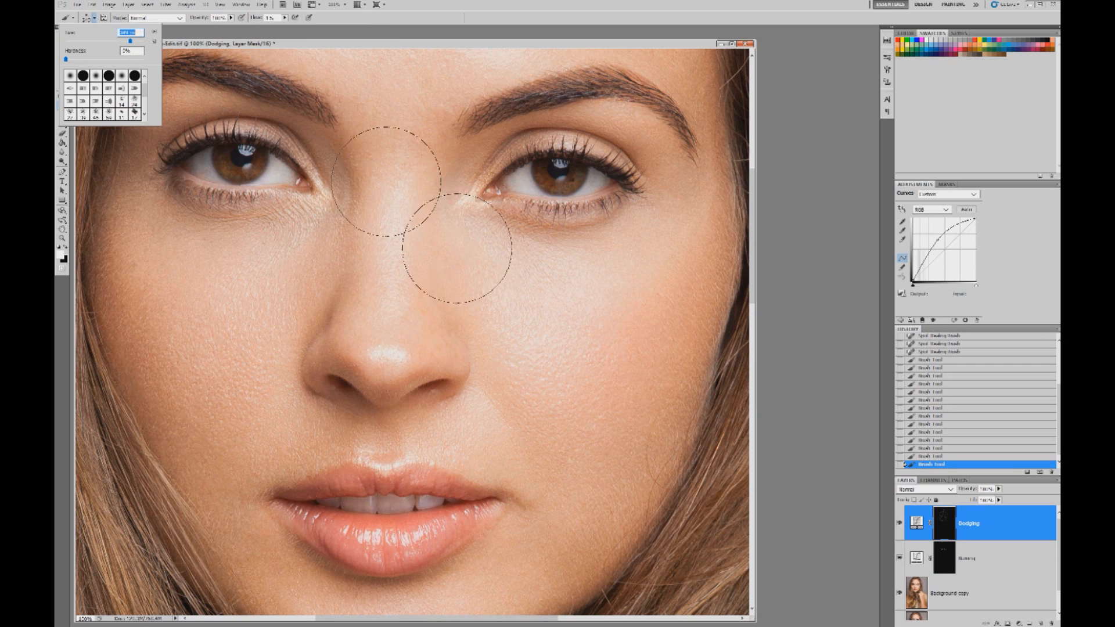
{"action": "left_click_drag", "start_coordinate": [130, 41], "coordinate": [121, 42]}
{"action": "left_click_drag", "start_coordinate": [262, 254], "coordinate": [226, 254]}
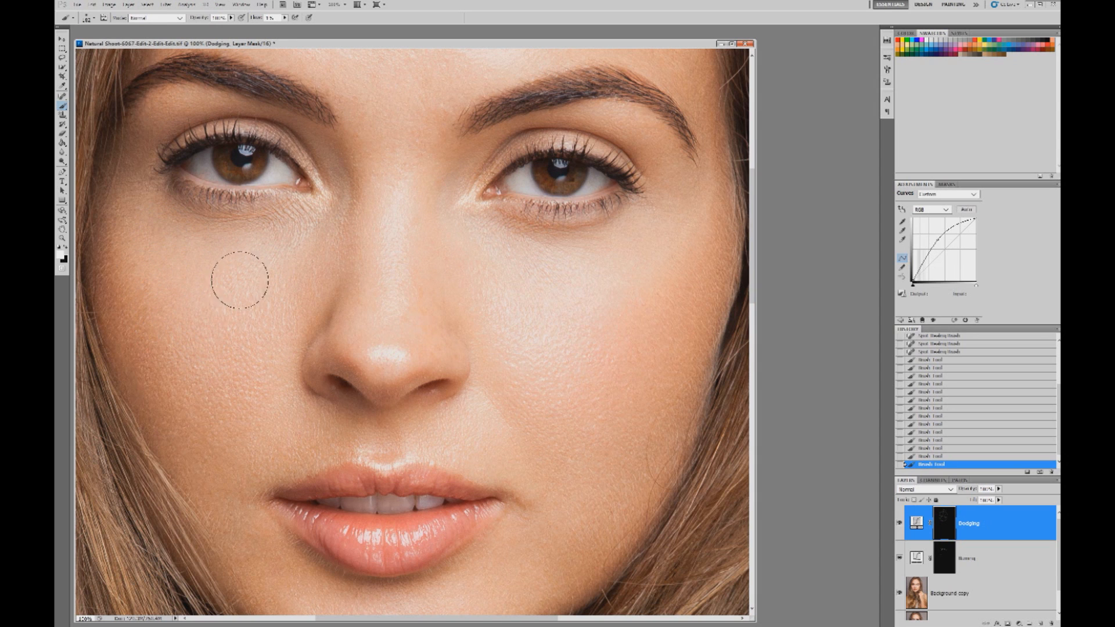
{"action": "left_click_drag", "start_coordinate": [498, 224], "coordinate": [485, 249]}
{"action": "mouse_move", "coordinate": [583, 310]}
{"action": "left_mouse_down"}
{"action": "mouse_move", "coordinate": [602, 351]}
{"action": "mouse_move", "coordinate": [627, 356]}
{"action": "mouse_move", "coordinate": [639, 395]}
{"action": "left_mouse_up"}
Dodge the lower face and the forehead up to the hairline on the Dodging layer mask with the same soft brush.
{"action": "left_click_drag", "start_coordinate": [750, 239], "coordinate": [751, 268]}
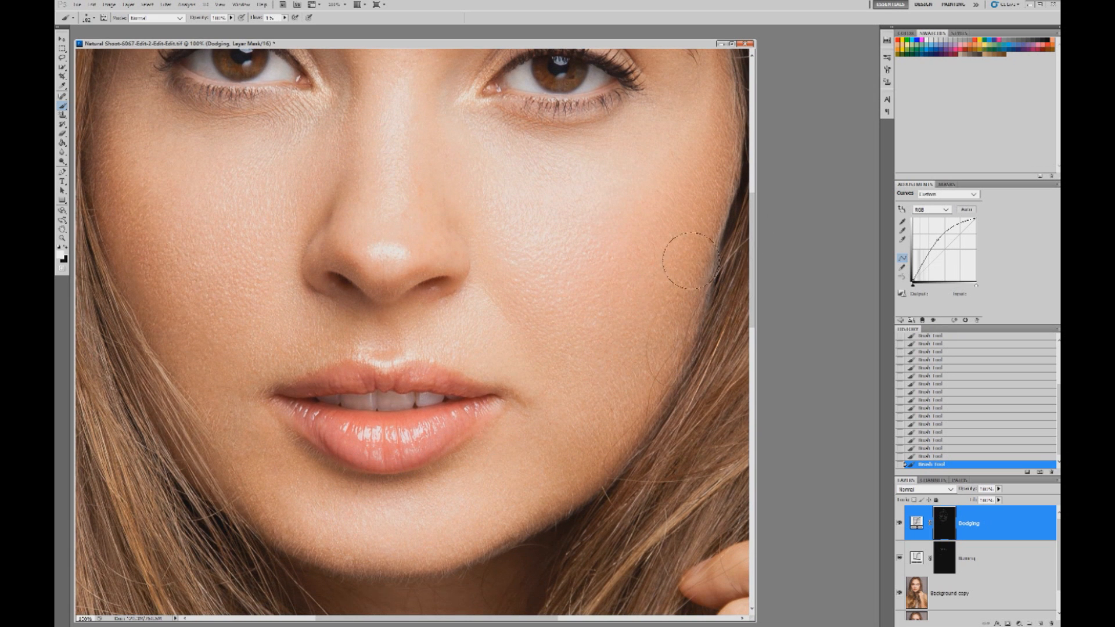
{"action": "left_click_drag", "start_coordinate": [752, 281], "coordinate": [753, 218]}
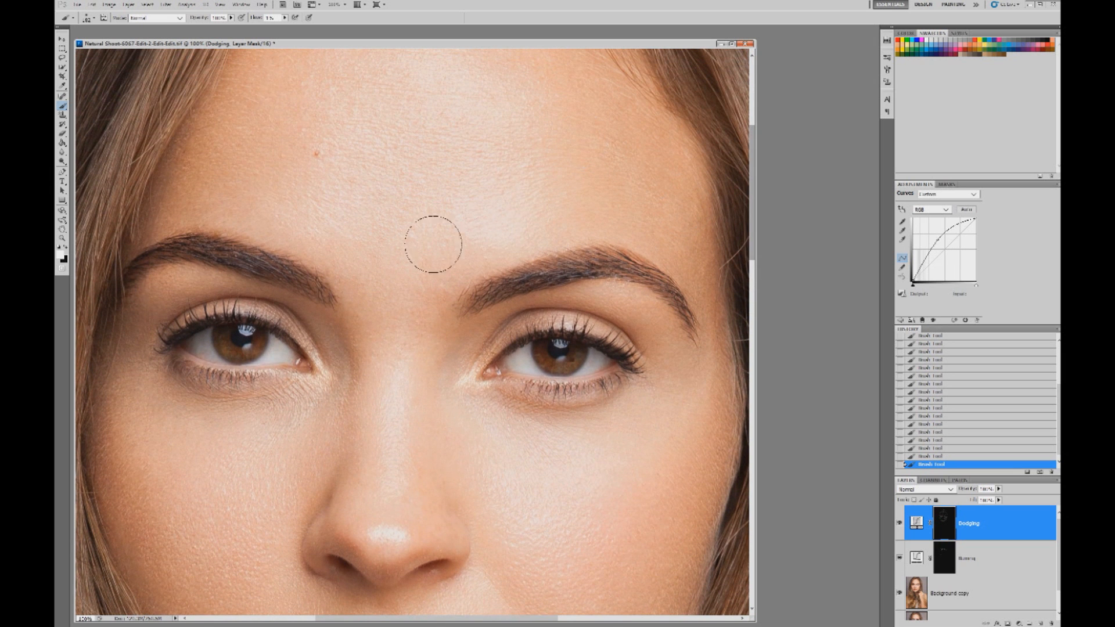
{"action": "left_click_drag", "start_coordinate": [753, 199], "coordinate": [752, 178]}
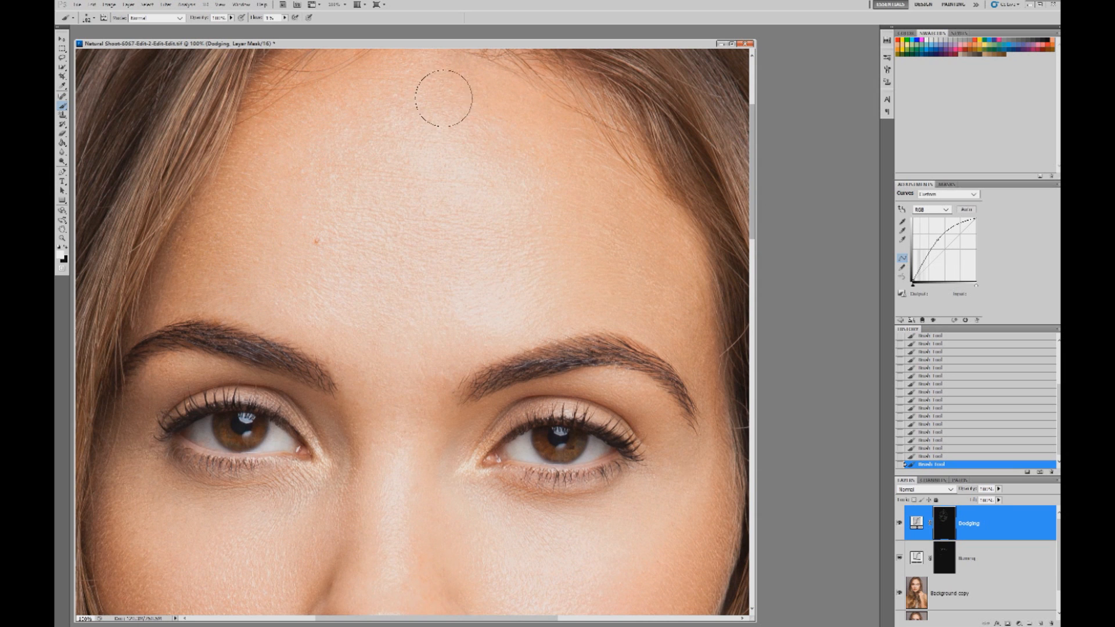
{"action": "scroll", "coordinate": [137, 316], "scroll_direction": "down", "scroll_amount": 5}
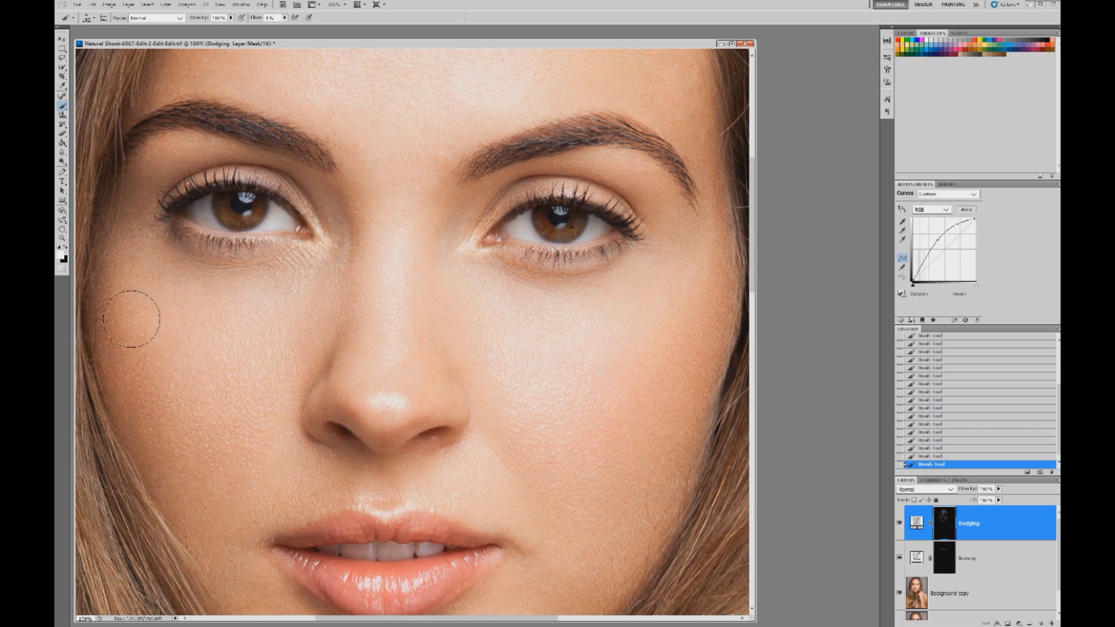
Dodge the highlights at the inner eye corners and on the nose with a smaller brush and a higher flow.
{"action": "left_click", "coordinate": [94, 18]}
{"action": "left_click_drag", "start_coordinate": [103, 41], "coordinate": [96, 42]}
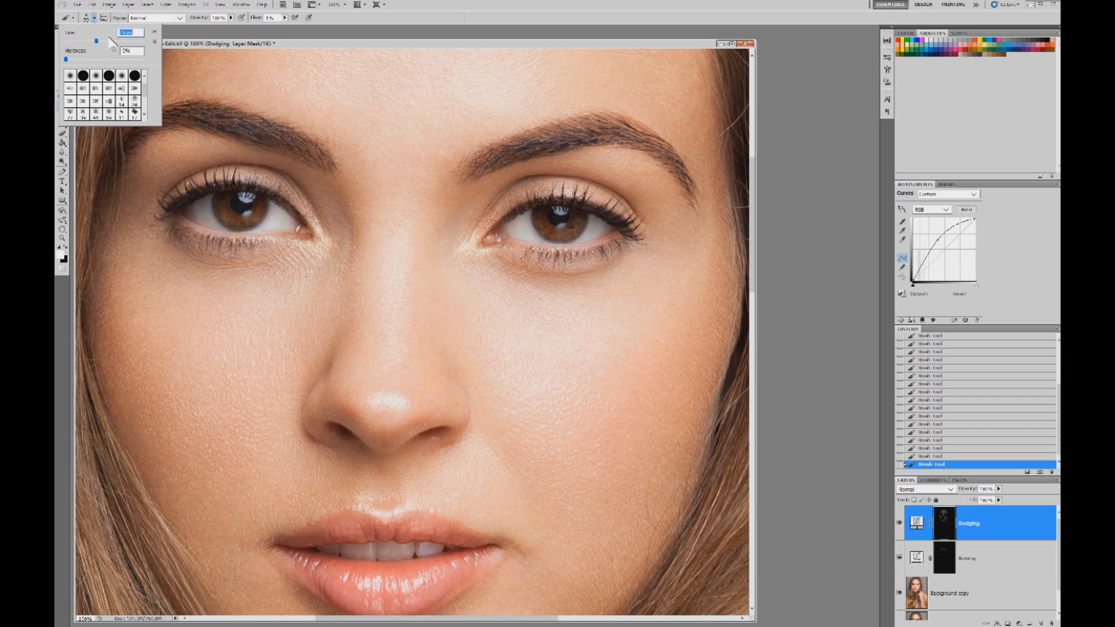
{"action": "left_click", "coordinate": [284, 18]}
{"action": "left_click_drag", "start_coordinate": [287, 28], "coordinate": [285, 27]}
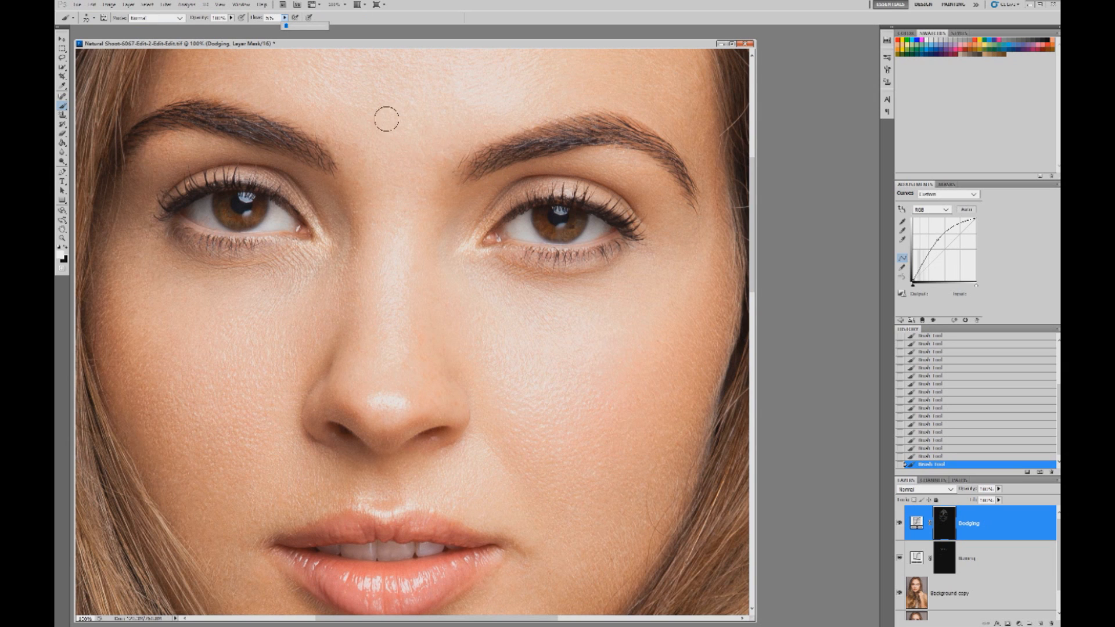
{"action": "left_click", "coordinate": [318, 255]}
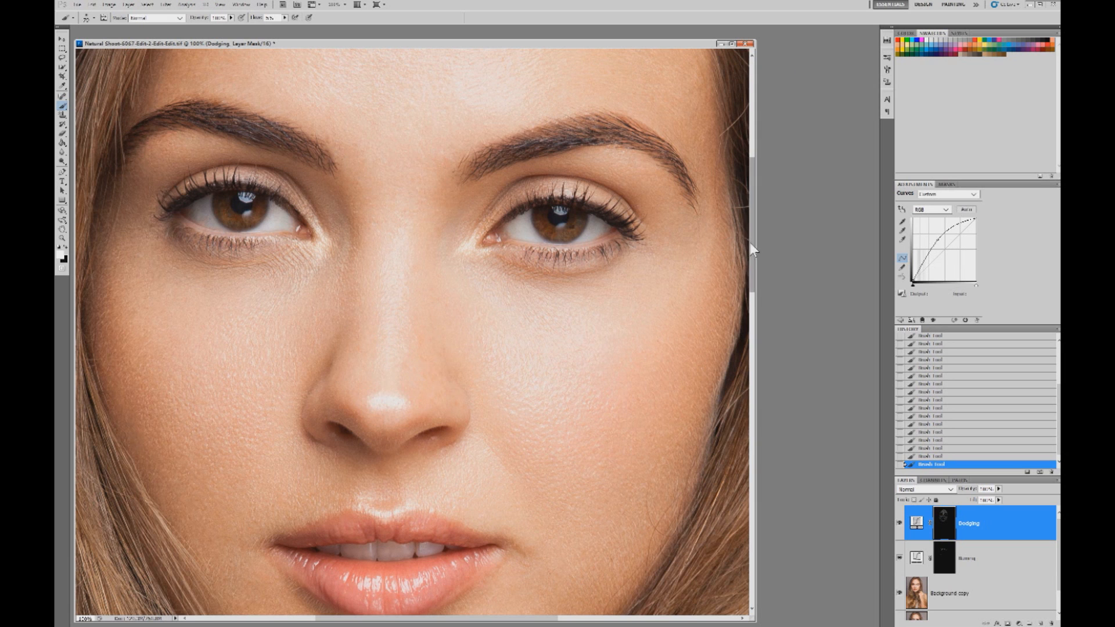
Set the magnification to 66.7% and widen the document window to view the whole retouched face.
{"action": "left_click_drag", "start_coordinate": [750, 241], "coordinate": [750, 259]}
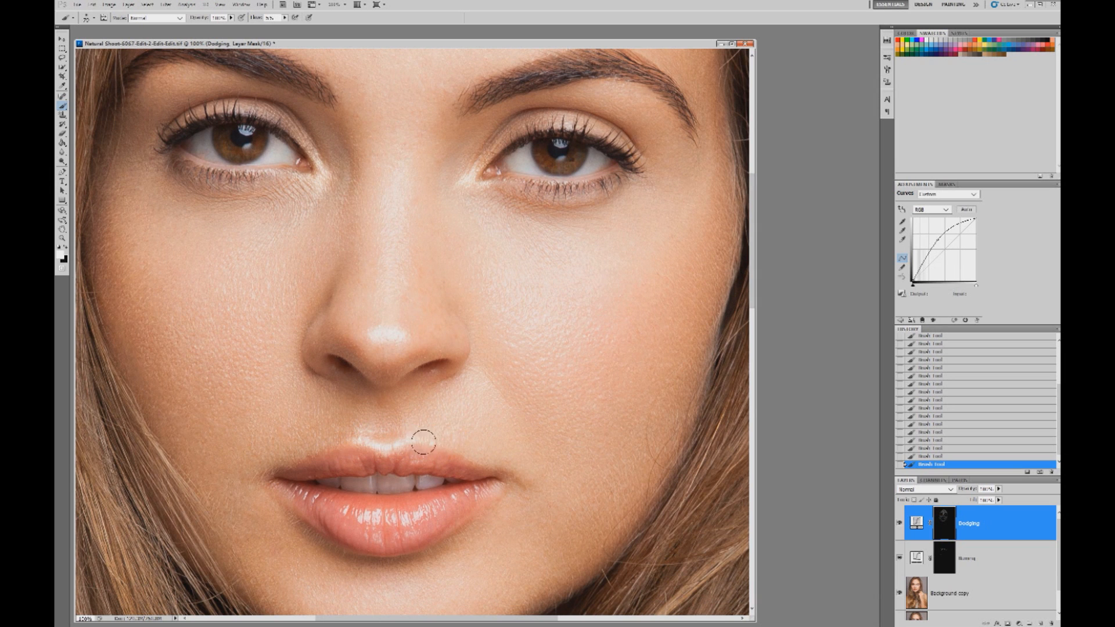
{"action": "key", "text": "z"}
{"action": "left_click", "coordinate": [515, 278], "text": "alt"}
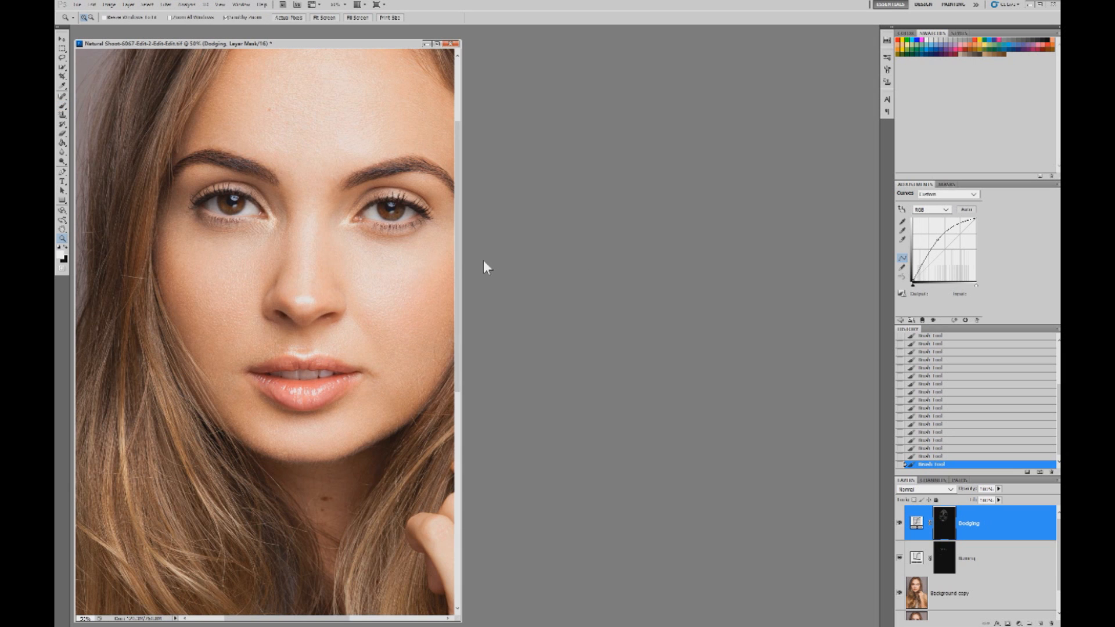
{"action": "left_click_drag", "start_coordinate": [459, 263], "coordinate": [729, 250]}
{"action": "left_click", "coordinate": [314, 234]}
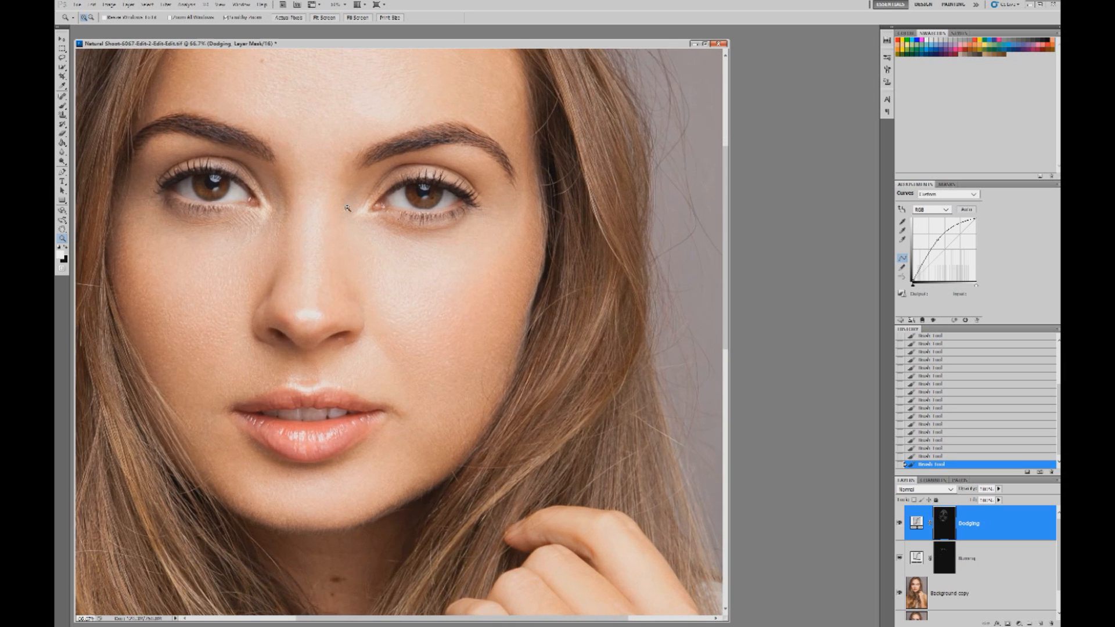
Compare the originally opened image state with Snapshot 3 in the history, keep Snapshot 3 active, and examine the whole face.
{"action": "scroll", "coordinate": [987, 406], "scroll_direction": "up", "scroll_amount": 10}
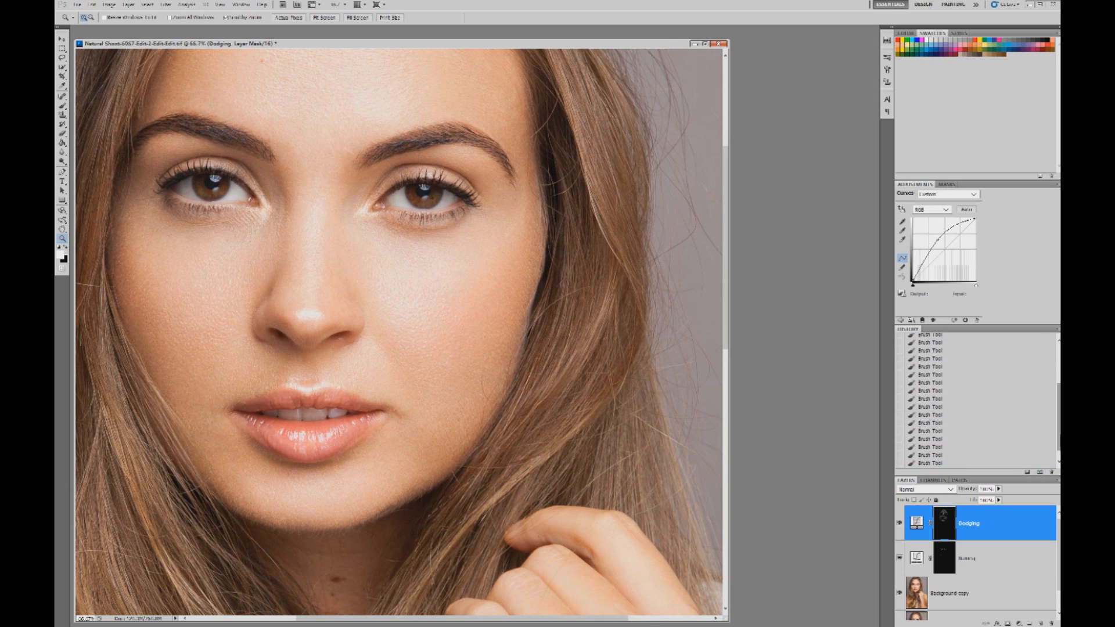
{"action": "left_click", "coordinate": [996, 340]}
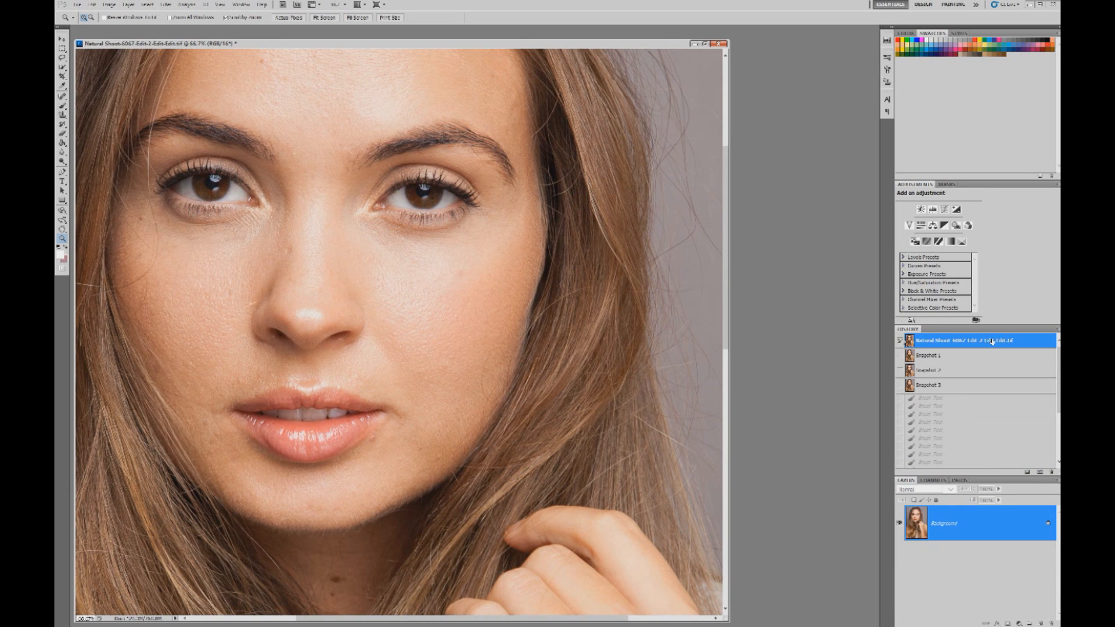
{"action": "left_click", "coordinate": [958, 388]}
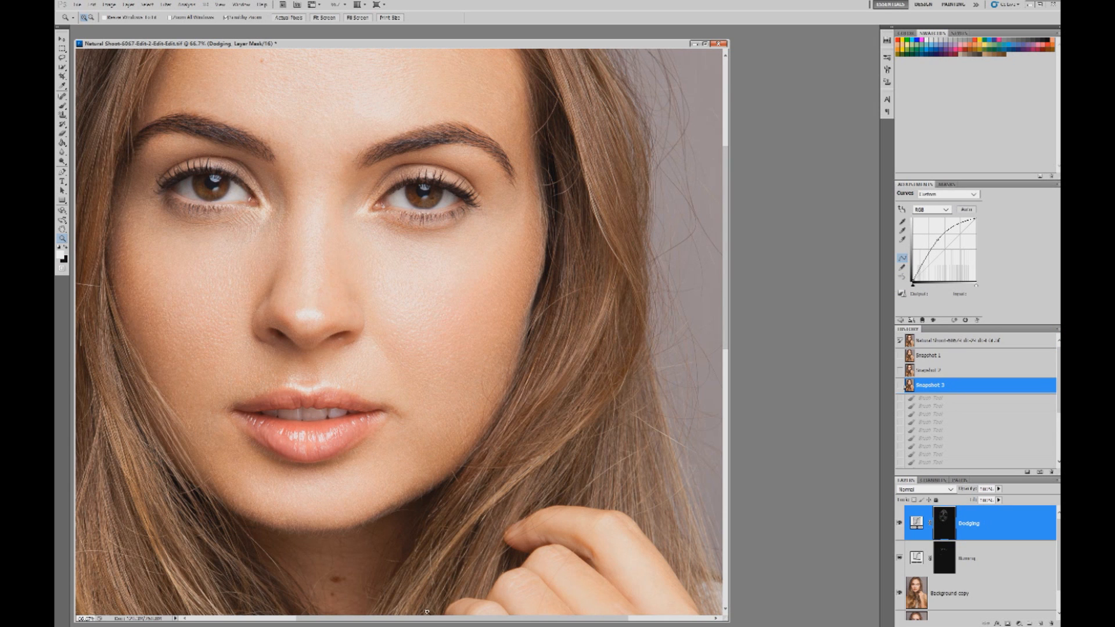
{"action": "left_click_drag", "start_coordinate": [428, 623], "coordinate": [379, 623]}
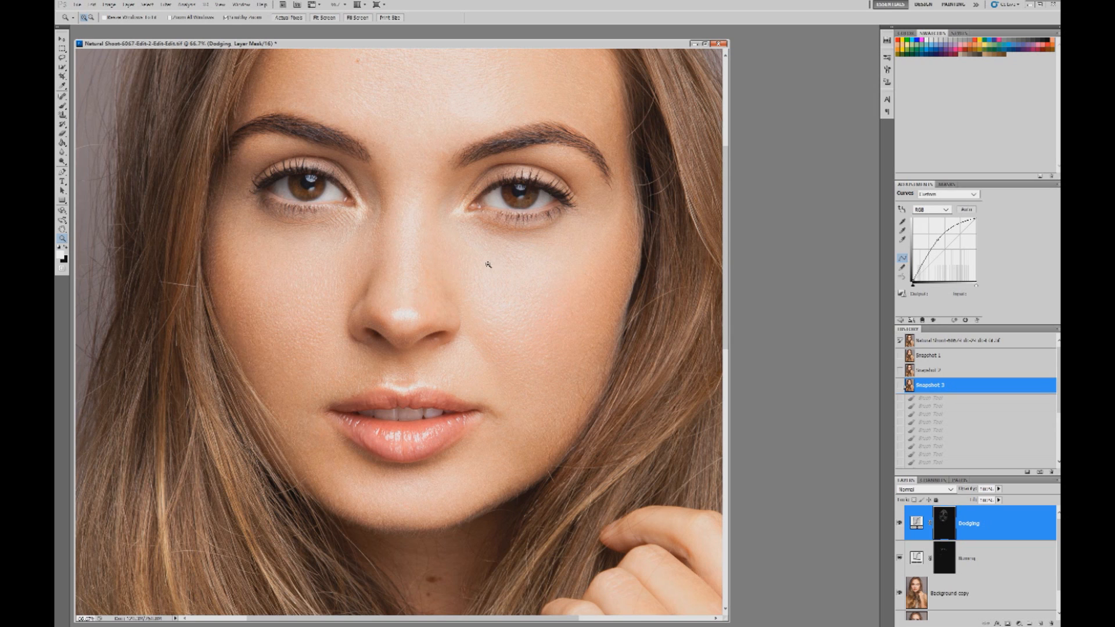
{"action": "mouse_move", "coordinate": [726, 215]}
{"action": "left_mouse_down"}
{"action": "mouse_move", "coordinate": [725, 203]}
{"action": "mouse_move", "coordinate": [725, 214]}
{"action": "left_mouse_up"}
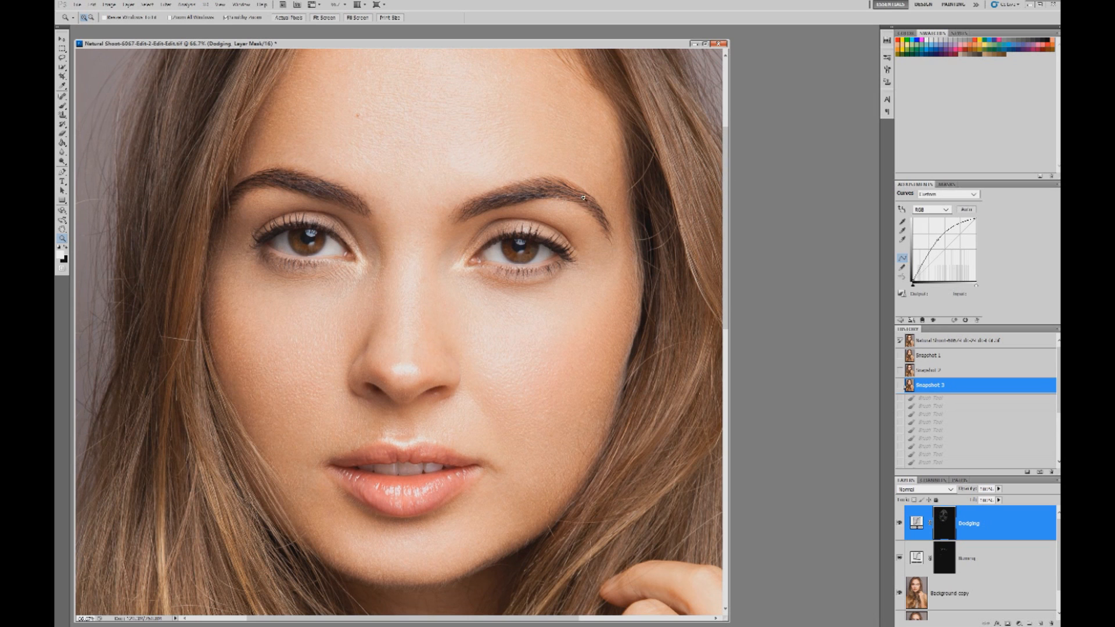